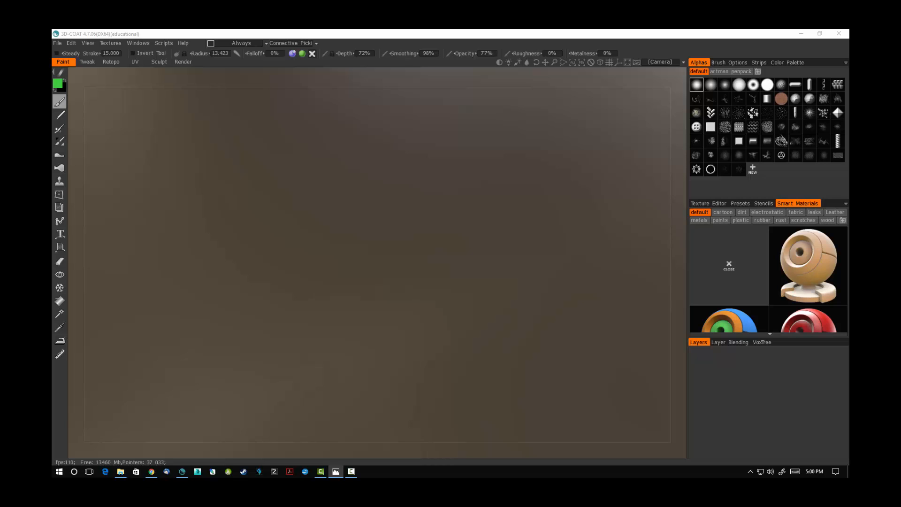
- Bring the reference photo of the three-way pipe joint into view, examine it, and move it back off the workspace
drag(849, 78, 700, 74)
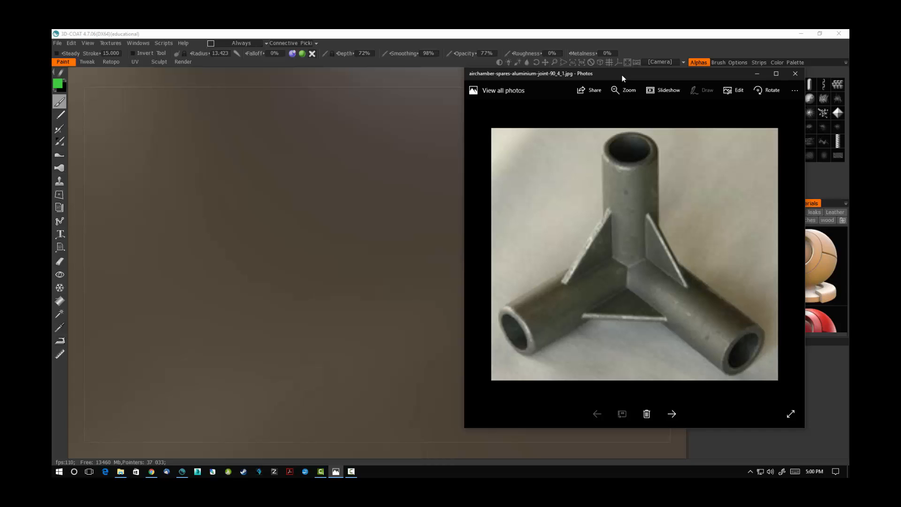
drag(624, 75, 849, 82)
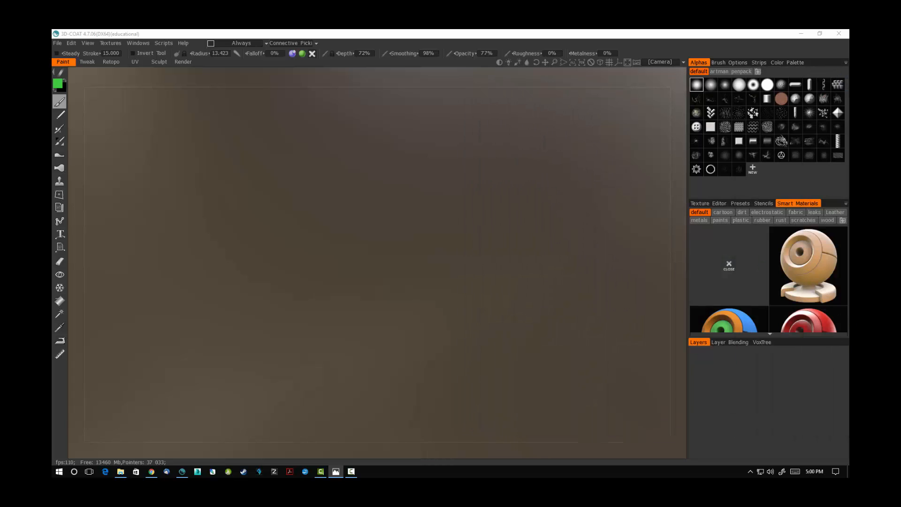
click(600, 62)
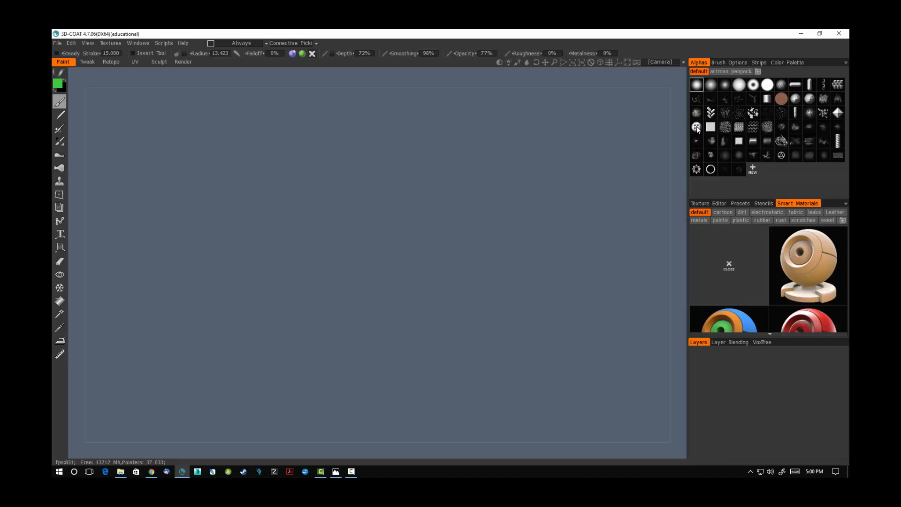
- Switch to the Sculpt workspace and toggle the tool buttons to iconic display and back to text labels
click(158, 62)
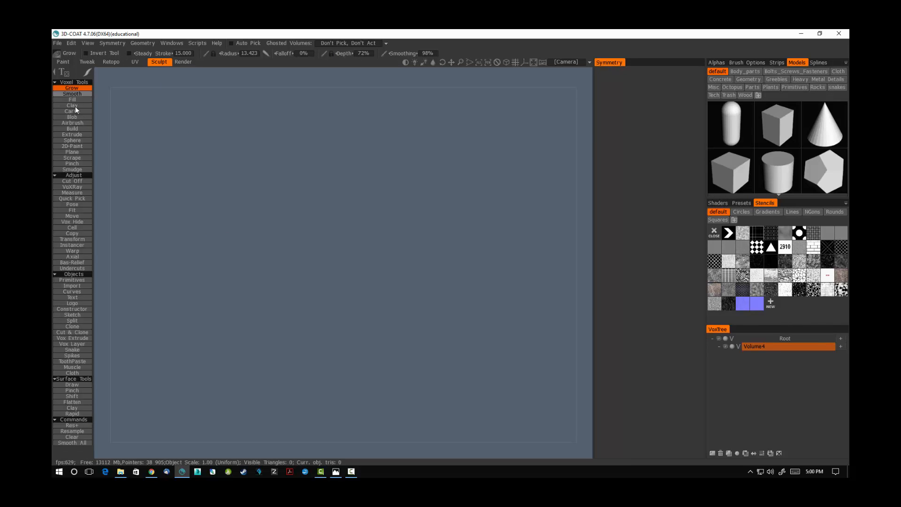
click(65, 72)
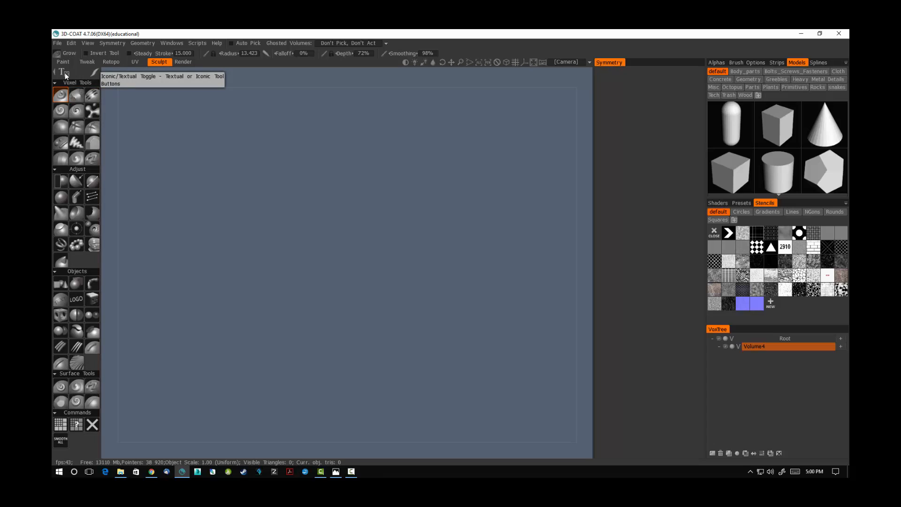
click(64, 71)
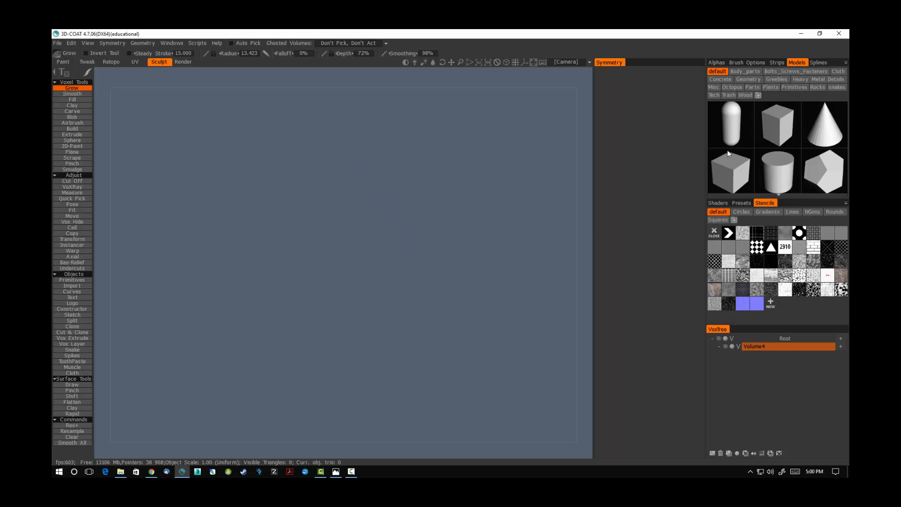
- Load the cylinder from the default models as the import object and browse the other available primitives
click(787, 182)
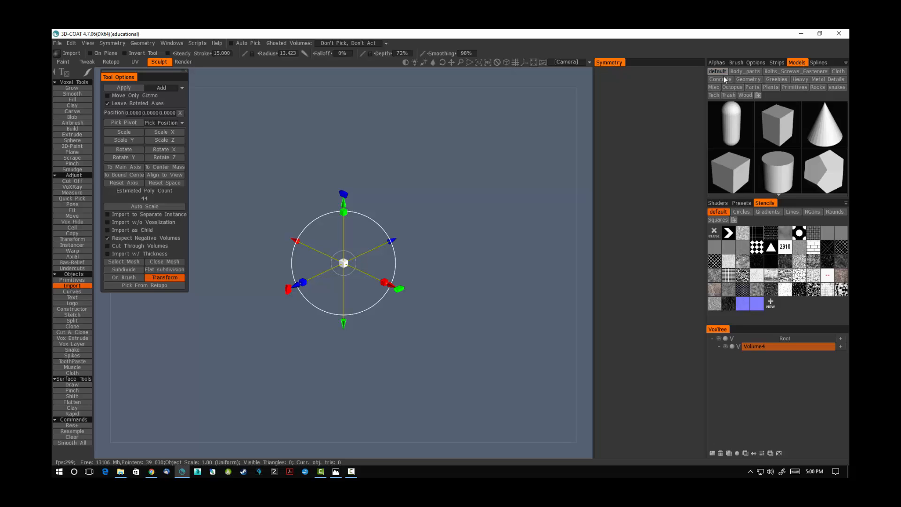
scroll(783, 152, down, 5)
scroll(784, 152, up, 5)
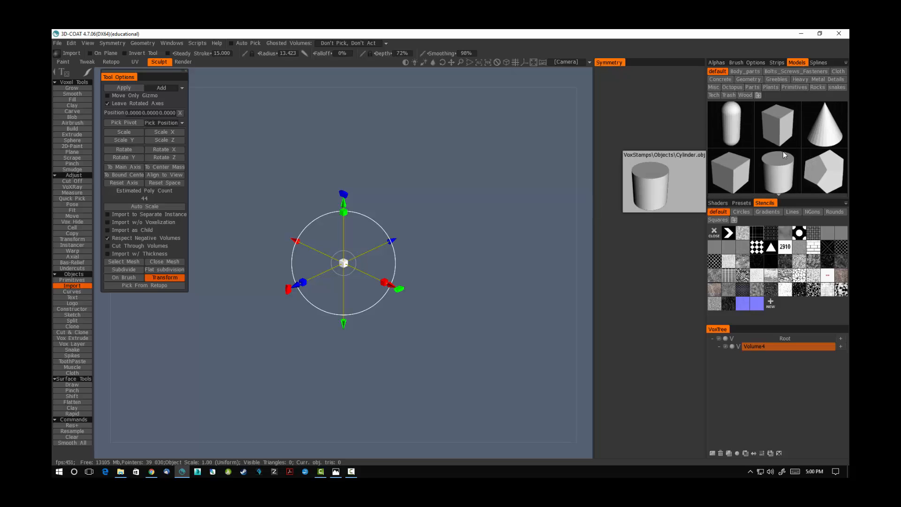
scroll(783, 152, down, 4)
scroll(782, 155, up, 4)
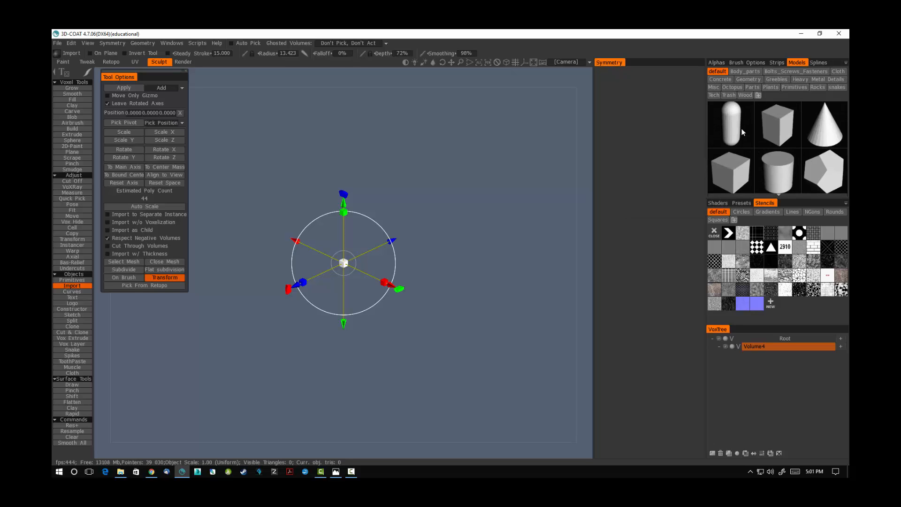
scroll(770, 151, down, 4)
scroll(769, 159, up, 3)
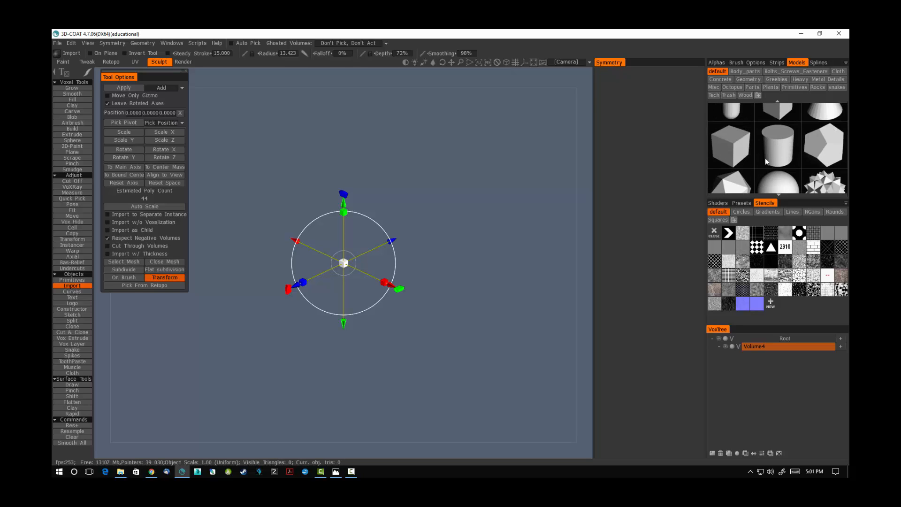
scroll(765, 158, up, 1)
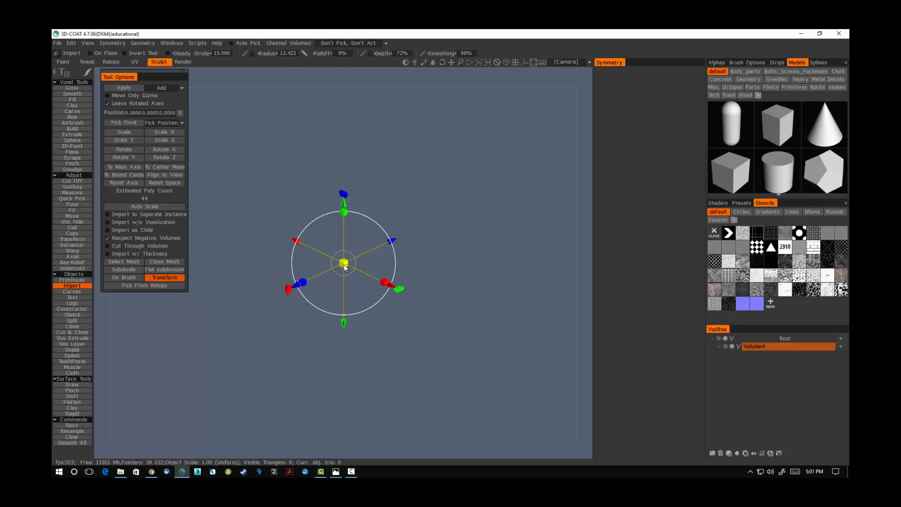
- Scale the imported cylinder up uniformly until it nearly fills the transform gizmo's ring
drag(344, 265, 500, 305)
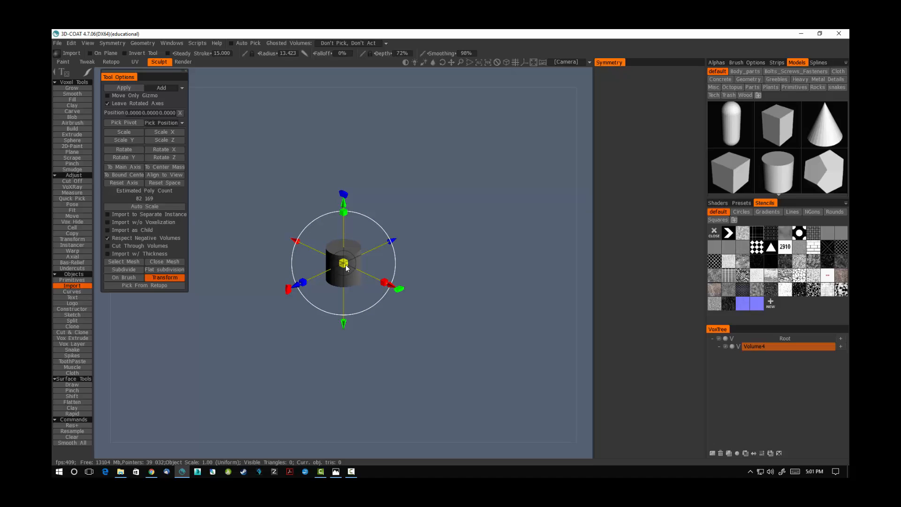
drag(345, 264, 394, 319)
drag(341, 269, 324, 269)
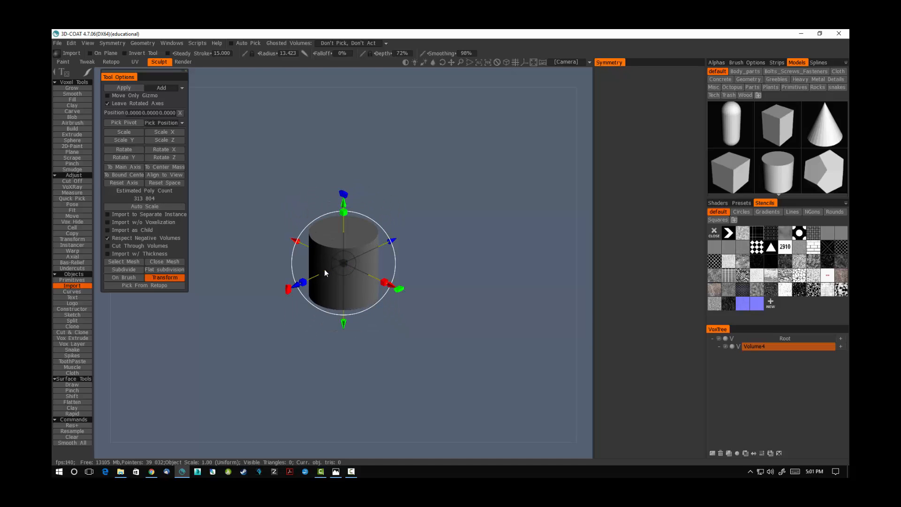
- Check the pipe proportions in the reference photo of the aluminium joint and minimize the photo
click(336, 471)
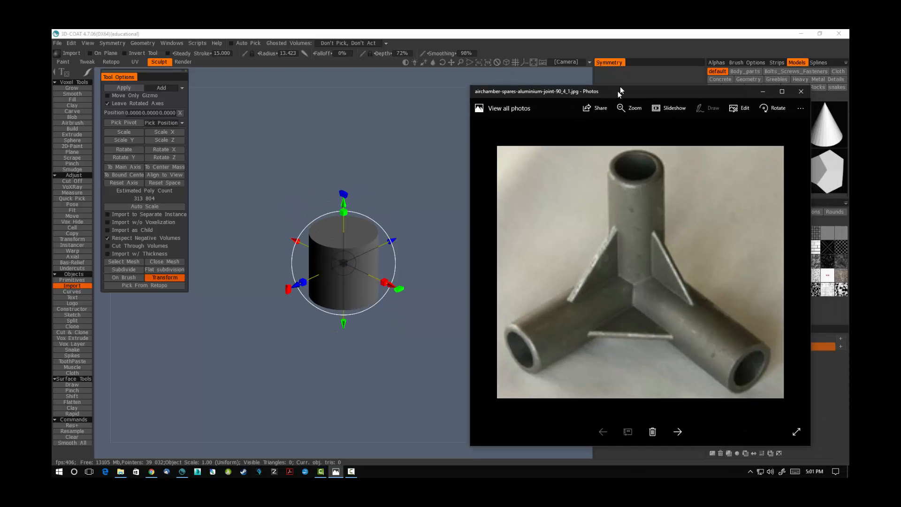
drag(620, 97, 624, 87)
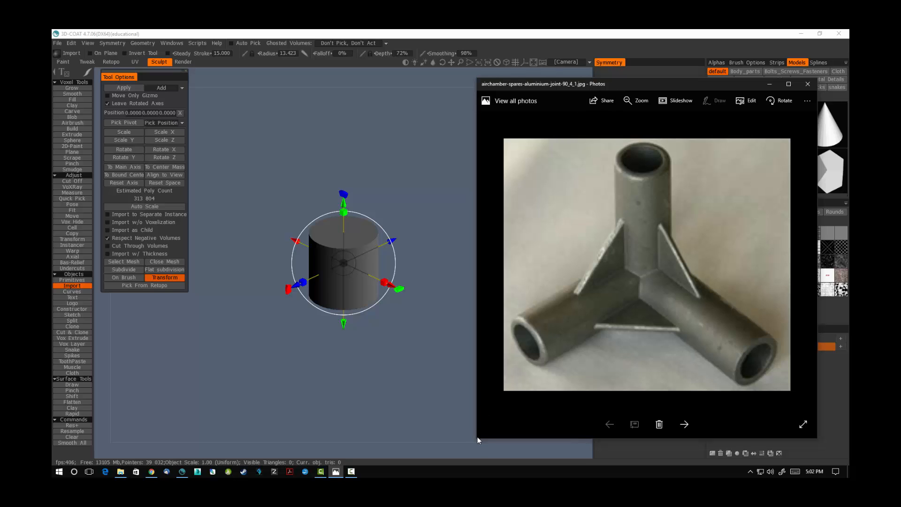
click(769, 83)
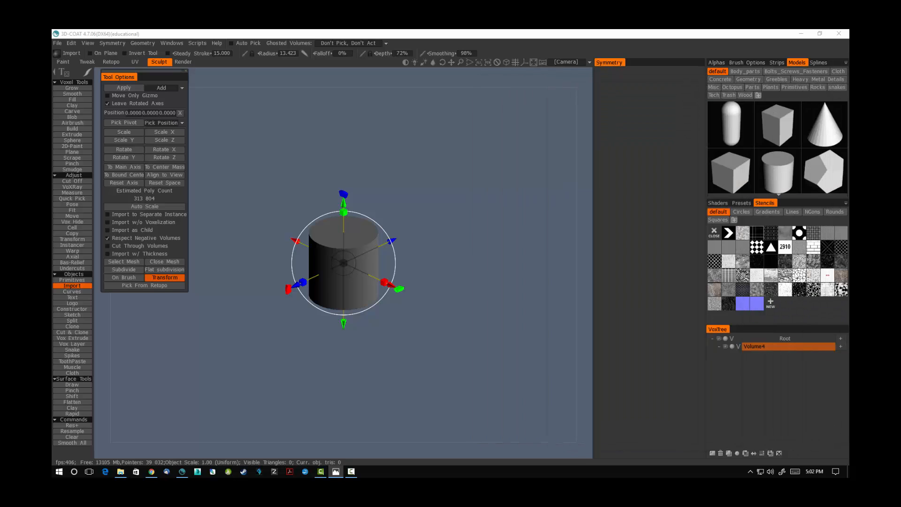
- Stretch the cylinder vertically into a long pipe and apply it to the volume, keeping its initial scale and position
click(342, 220)
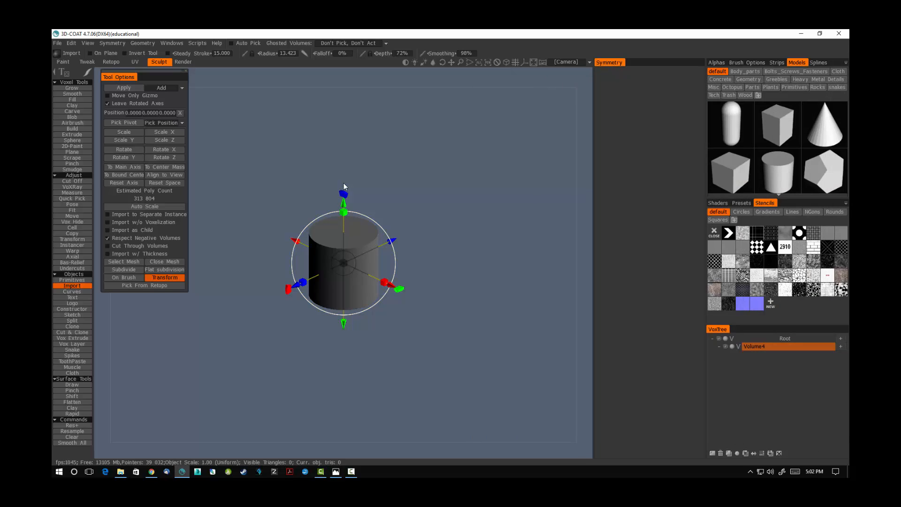
drag(347, 215, 349, 93)
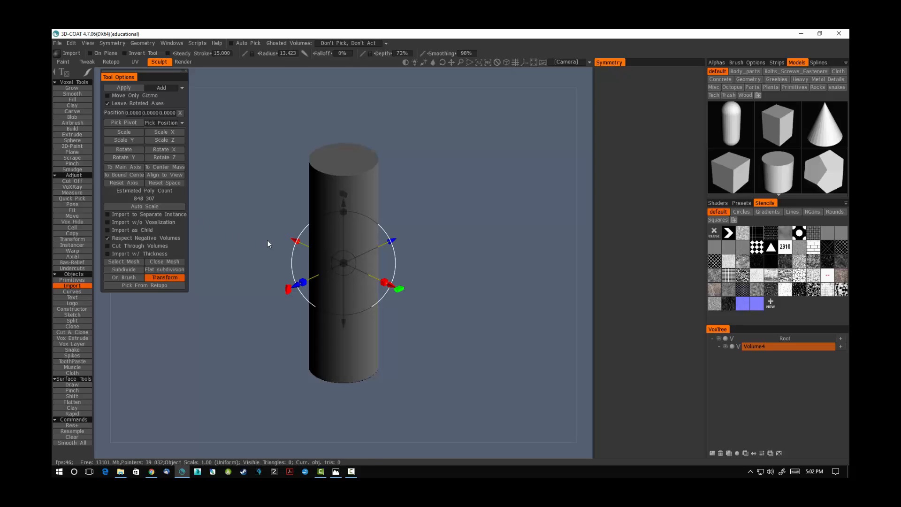
key(Return)
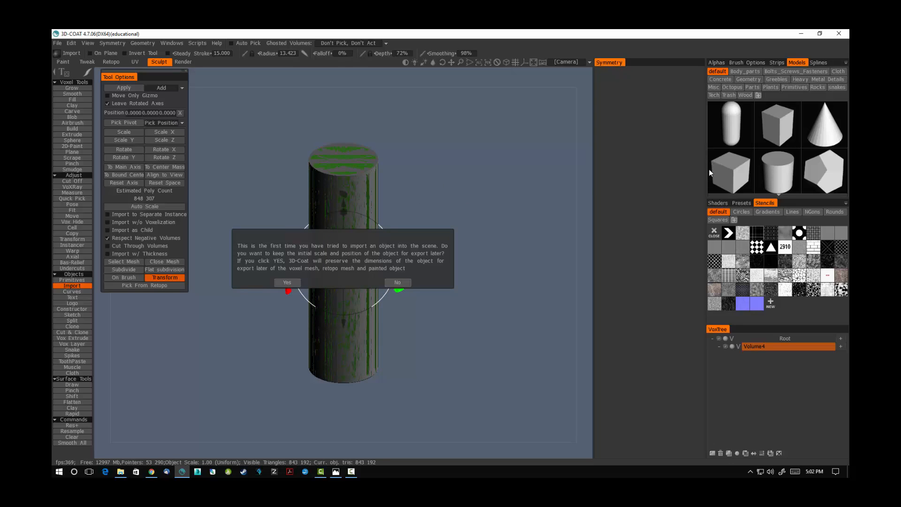
click(284, 282)
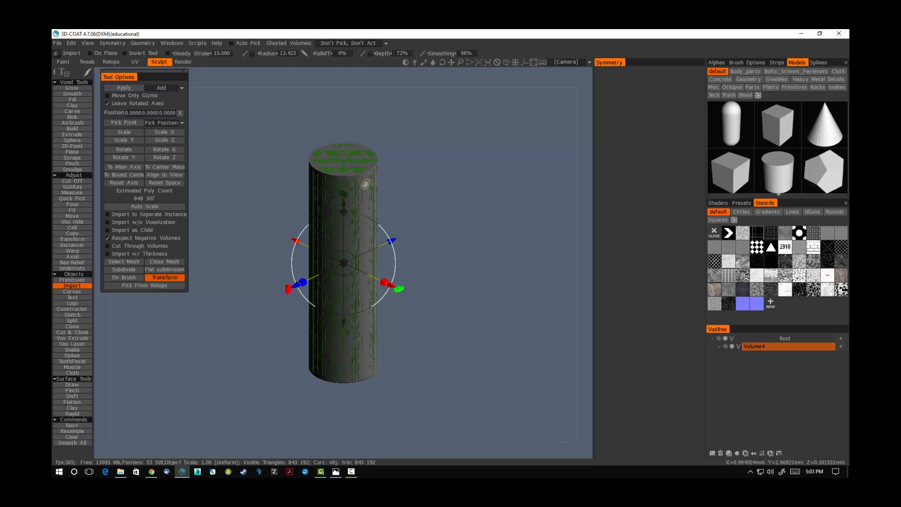
- Reactivate Import, shrink the cylinder slightly, lengthen it past both ends of the pipe, and try subtracting it from the solid
click(75, 89)
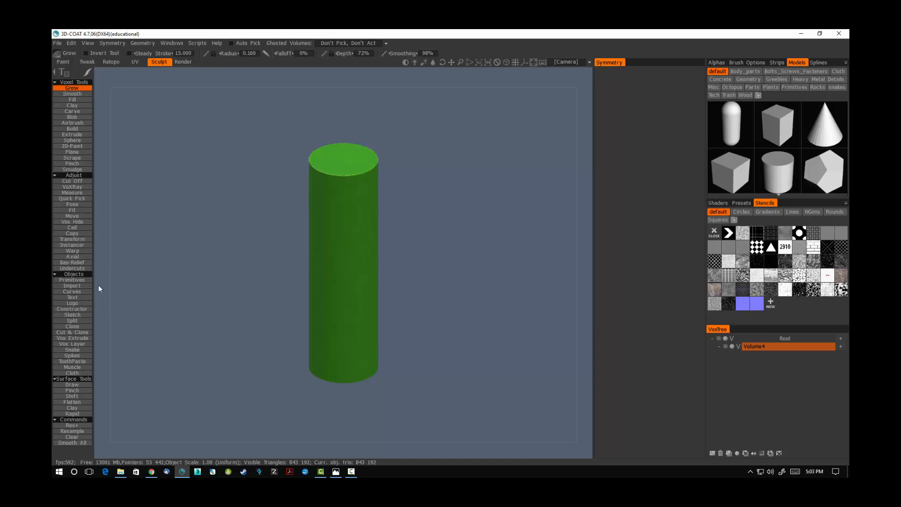
click(80, 286)
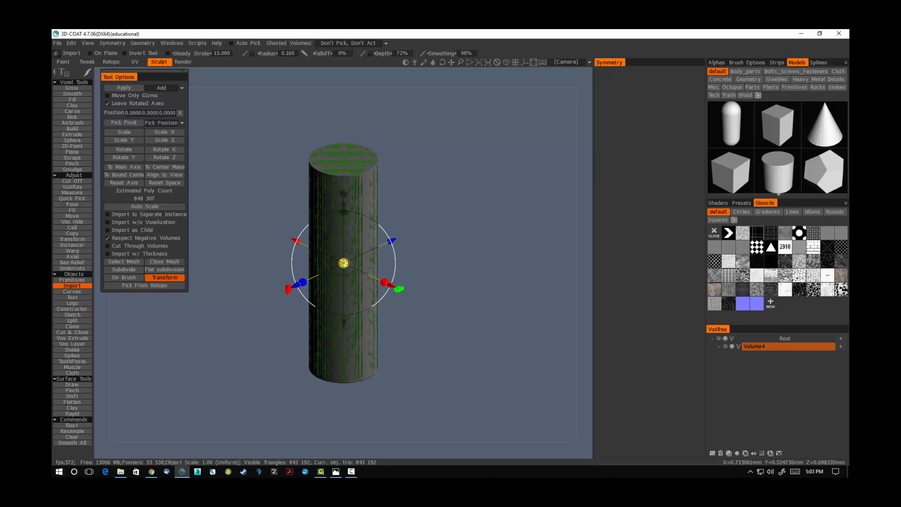
drag(344, 263, 339, 264)
drag(342, 210, 342, 188)
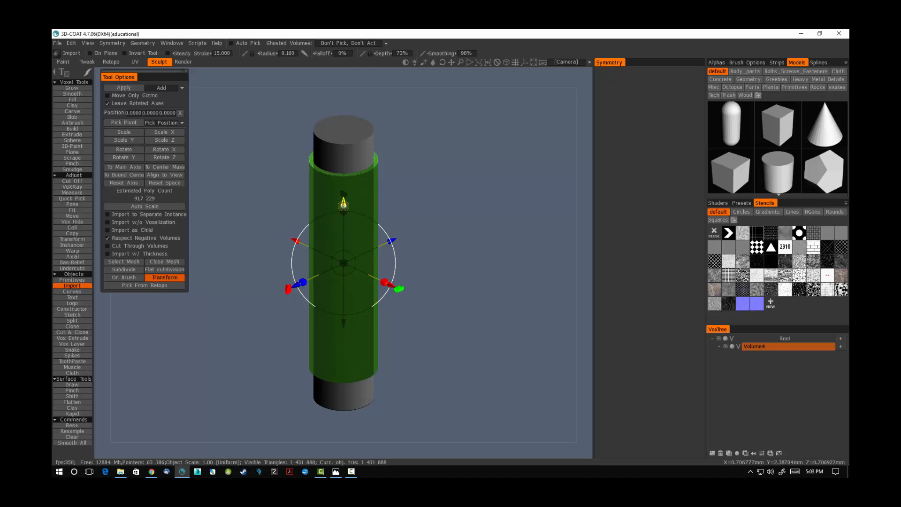
- Move the cutting cylinder down to inspect the bore, and undo the move and the cut
drag(344, 203, 344, 302)
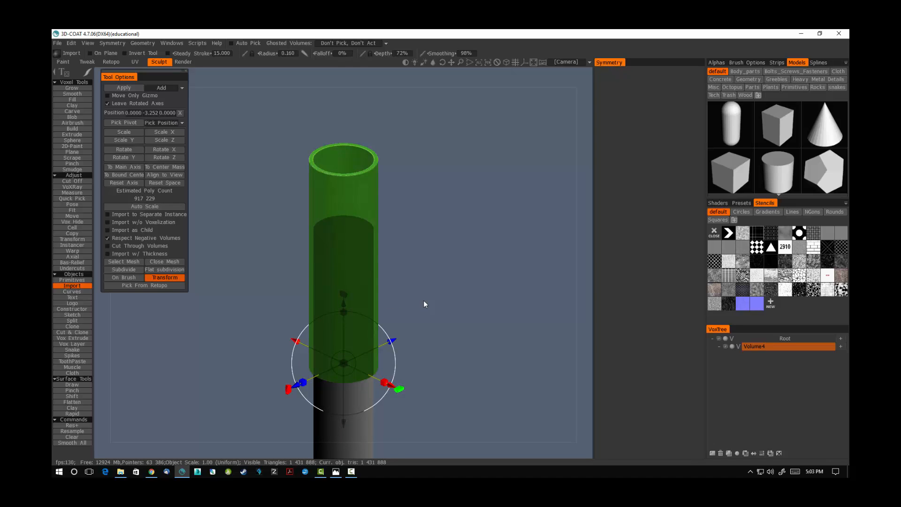
key(ctrl+z)
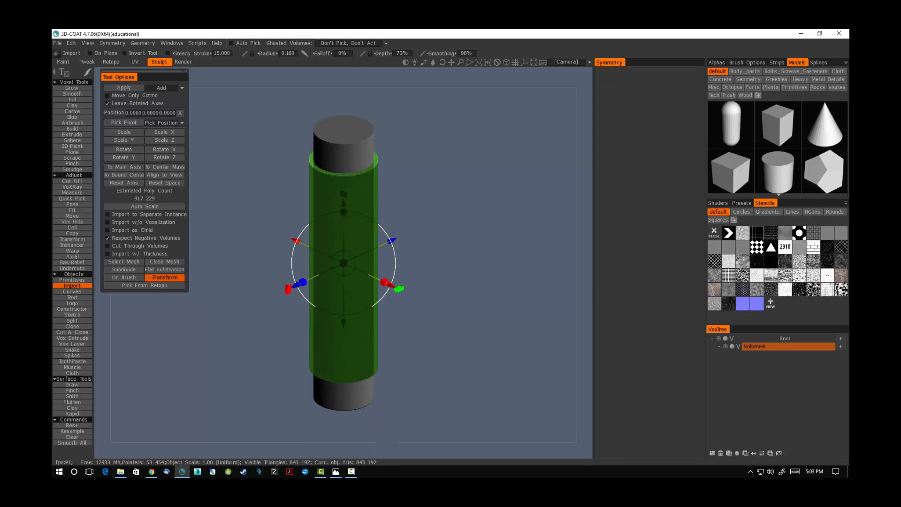
- Shrink the cutting cylinder a little more and subtract it to hollow the pipe with a thicker wall
drag(344, 263, 340, 267)
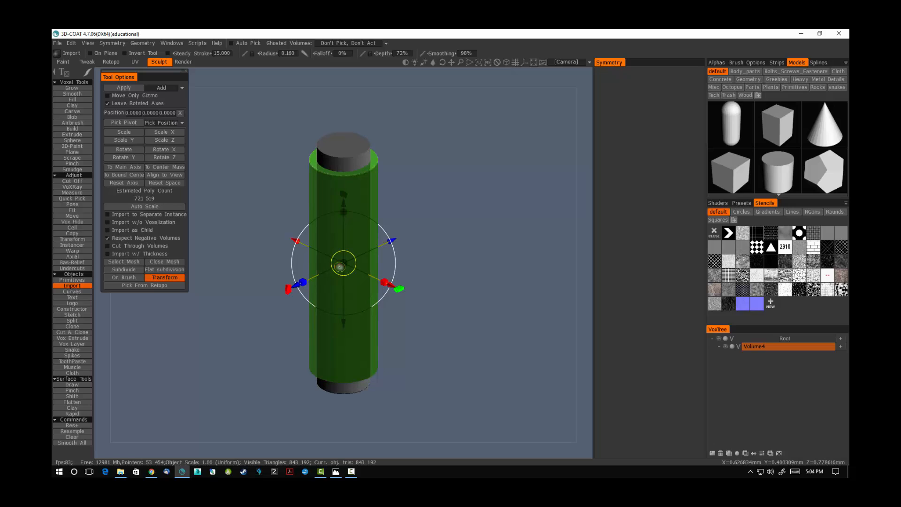
click(71, 88)
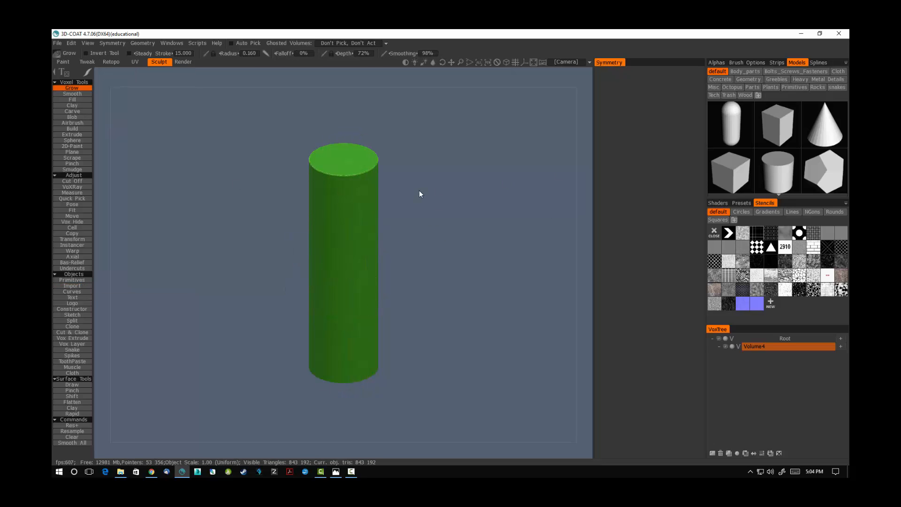
key(ctrl+z)
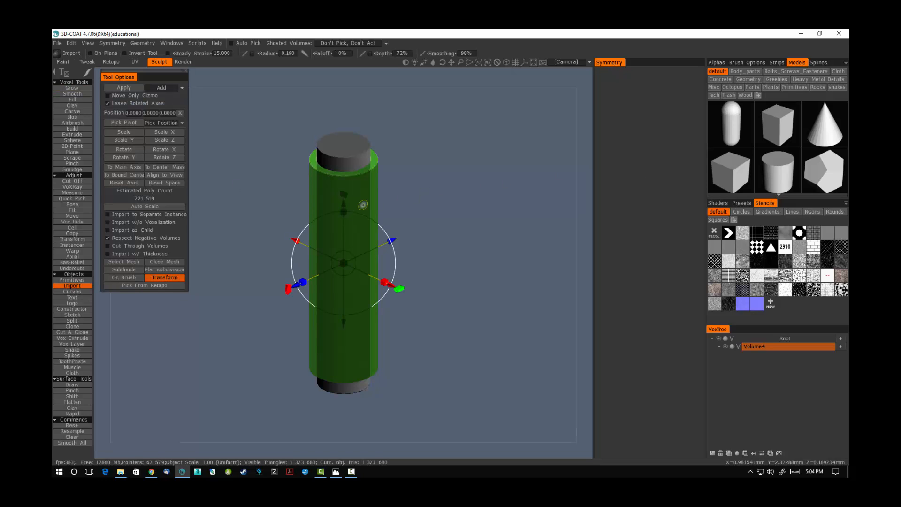
click(72, 88)
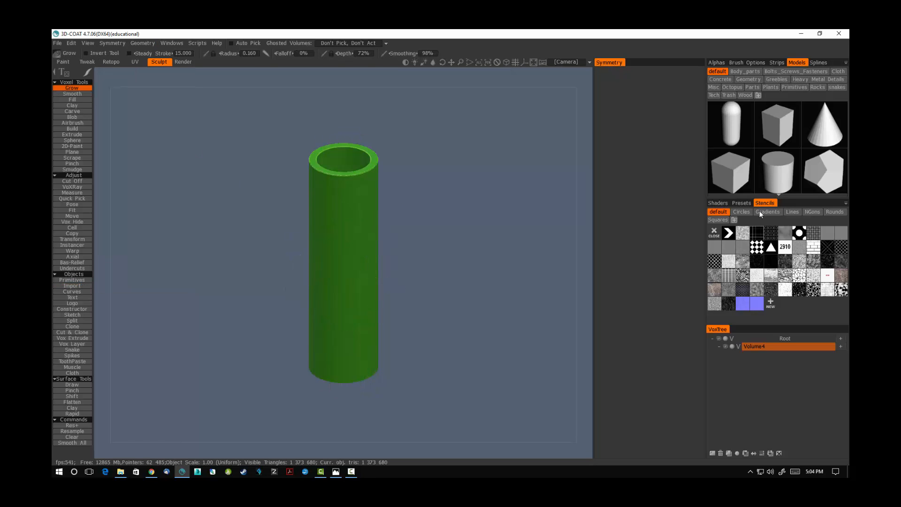
- Compare the hollow pipe with the reference photo of the joint and view it from the side
key(alt+Tab)
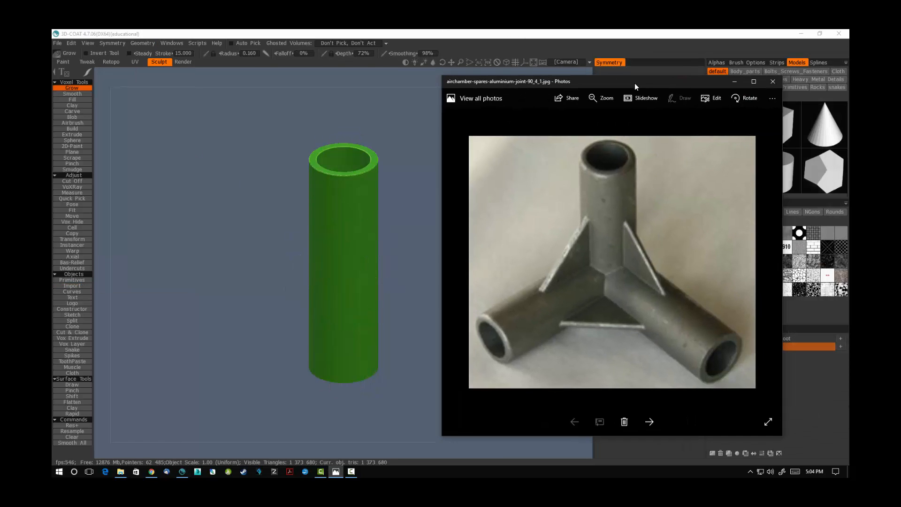
key(alt+Tab)
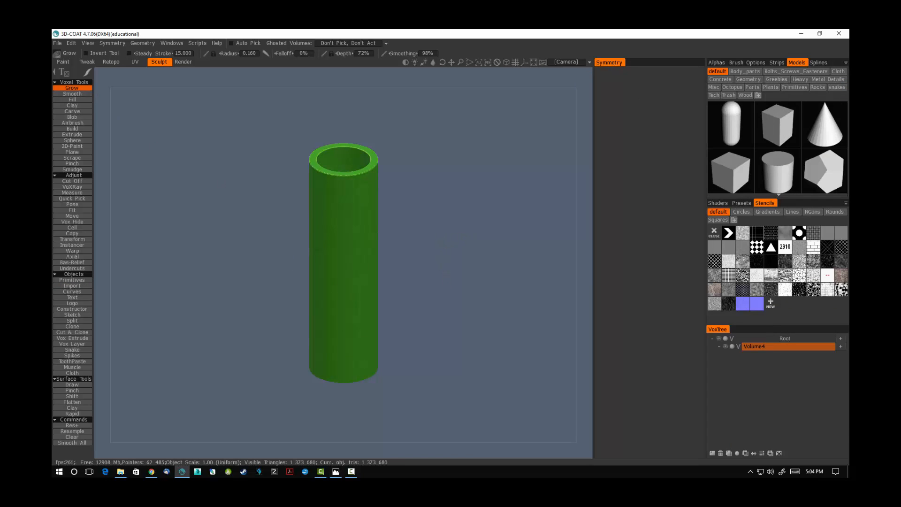
drag(403, 245, 482, 247)
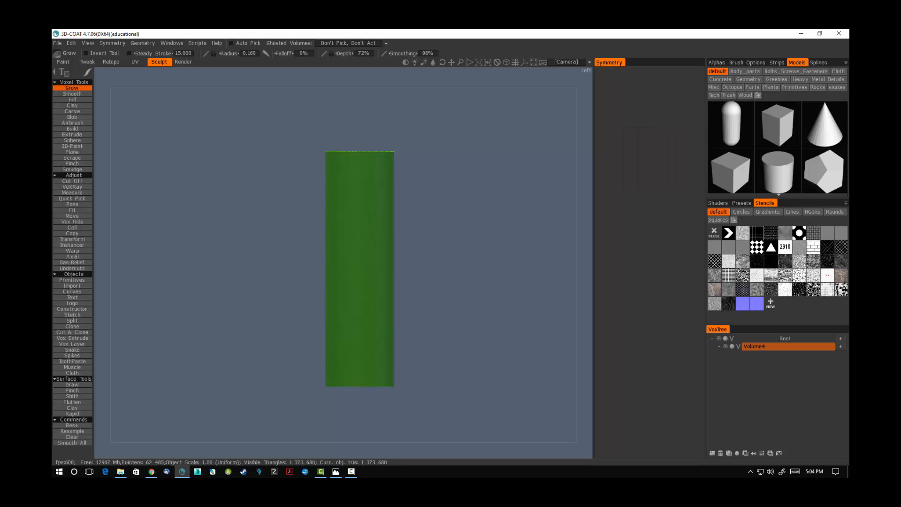
drag(848, 105, 849, 79)
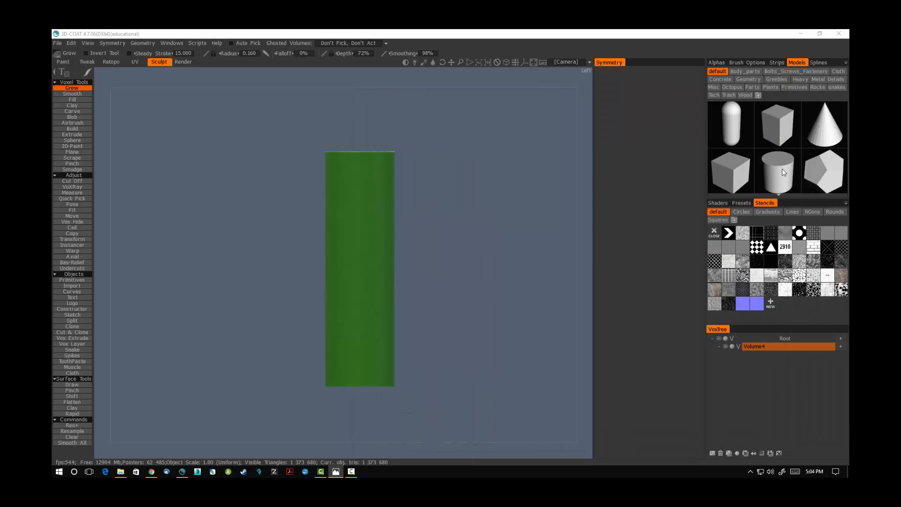
- Import a cube primitive centred on the pipe, enlarge it slightly, and add a separate volume for it
click(746, 170)
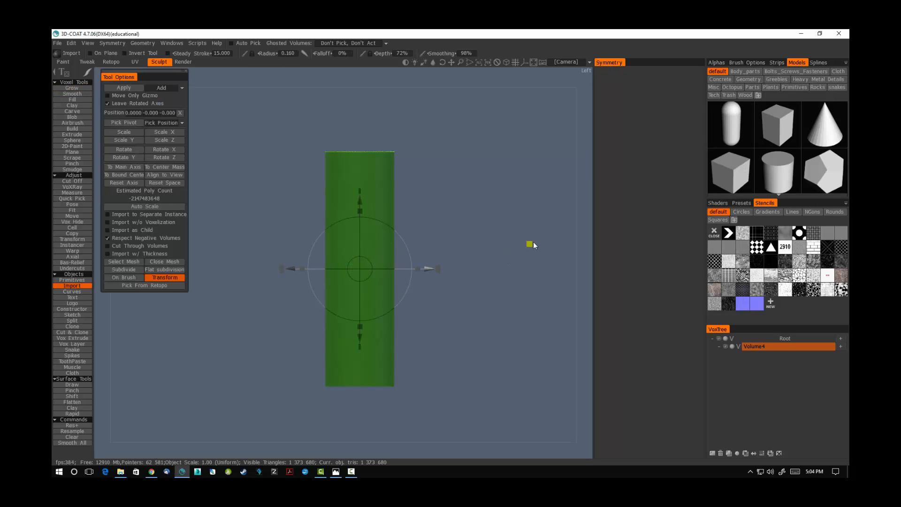
drag(534, 242, 450, 270)
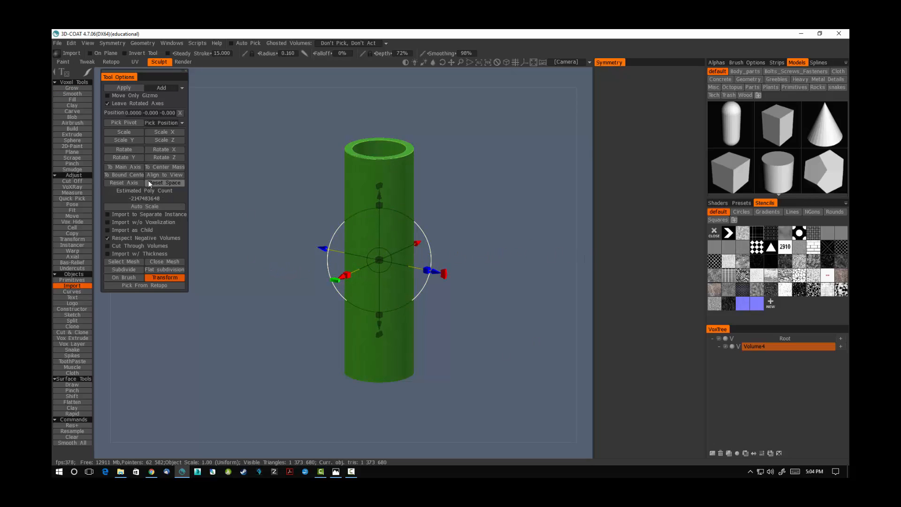
click(161, 182)
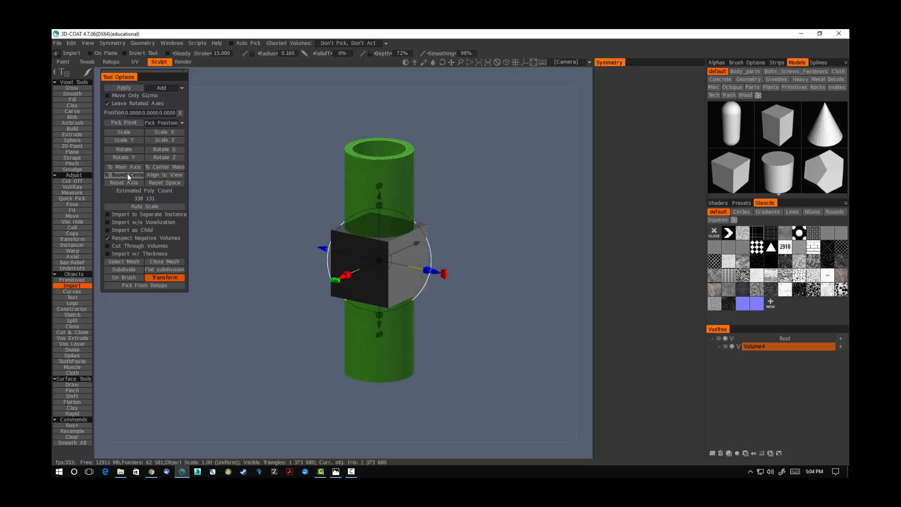
mouse_move(379, 261)
mouse_down()
mouse_move(421, 268)
mouse_move(374, 272)
mouse_move(382, 275)
mouse_up()
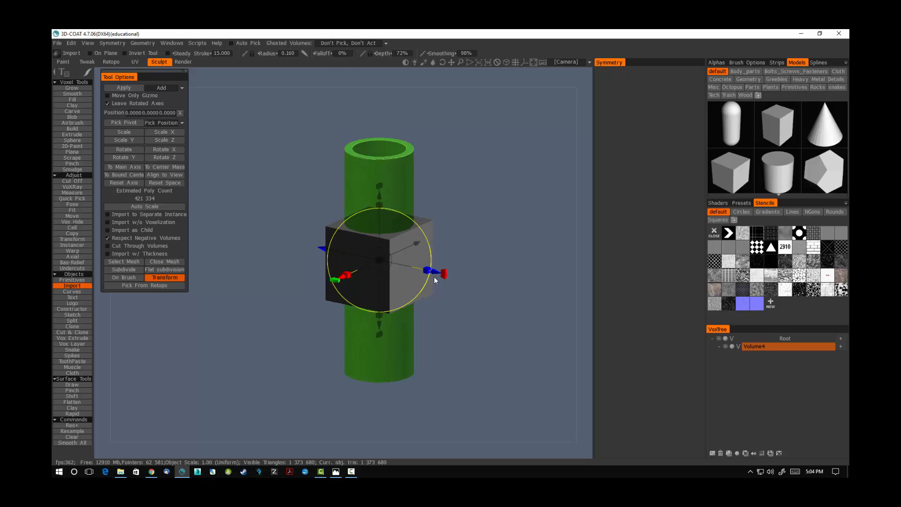
click(712, 452)
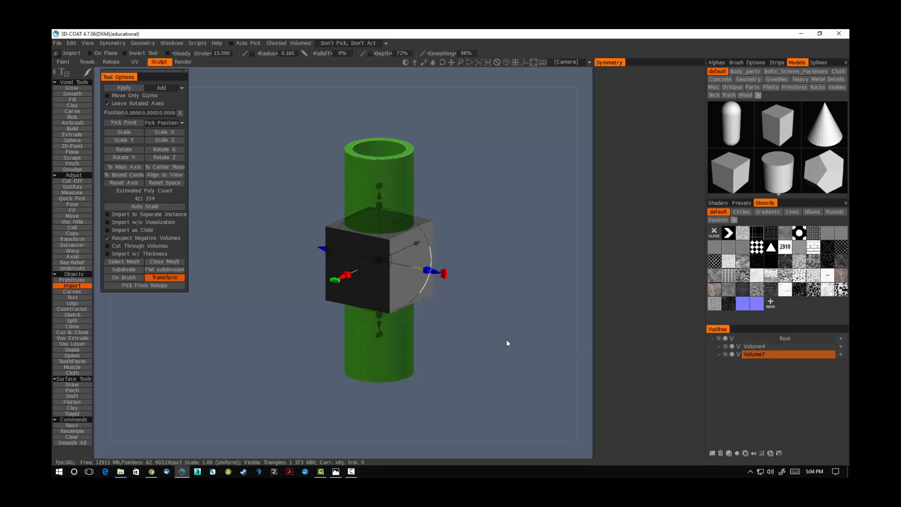
- Move the cube beside the pipe to about Z -3.014, flatten it into a thin square plate, and merge it into the new volume
drag(447, 268, 472, 345)
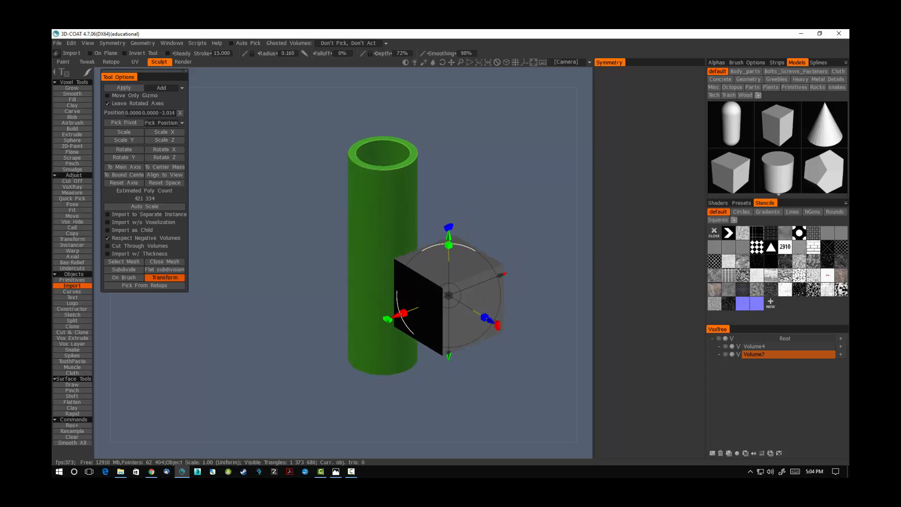
drag(404, 313, 448, 306)
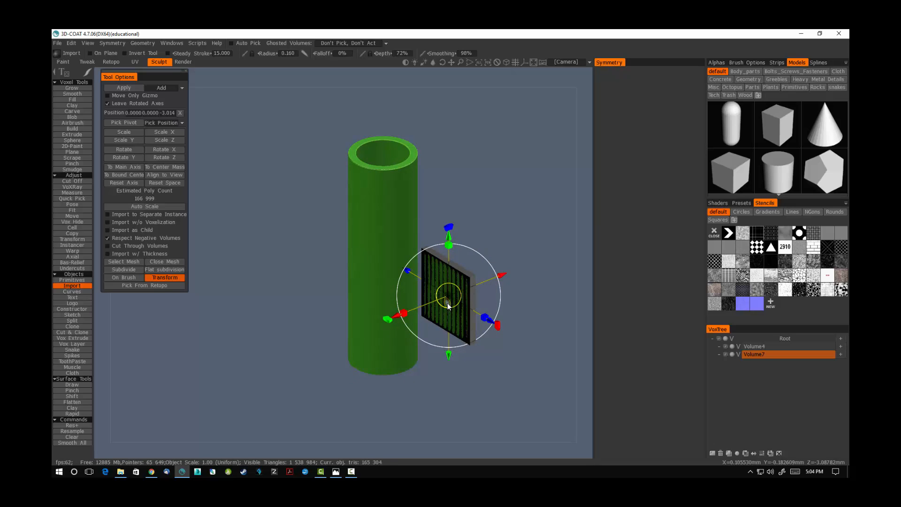
click(82, 88)
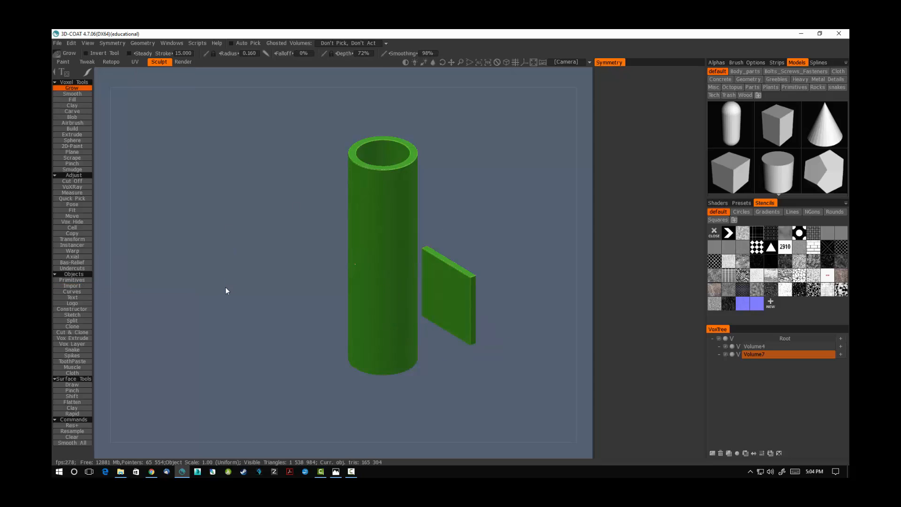
- Identify the pipe's volume by toggling its visibility, and duplicate it
drag(225, 286, 497, 249)
mouse_move(848, 114)
mouse_down()
mouse_move(792, 128)
mouse_move(528, 125)
mouse_move(647, 106)
mouse_move(849, 108)
mouse_up()
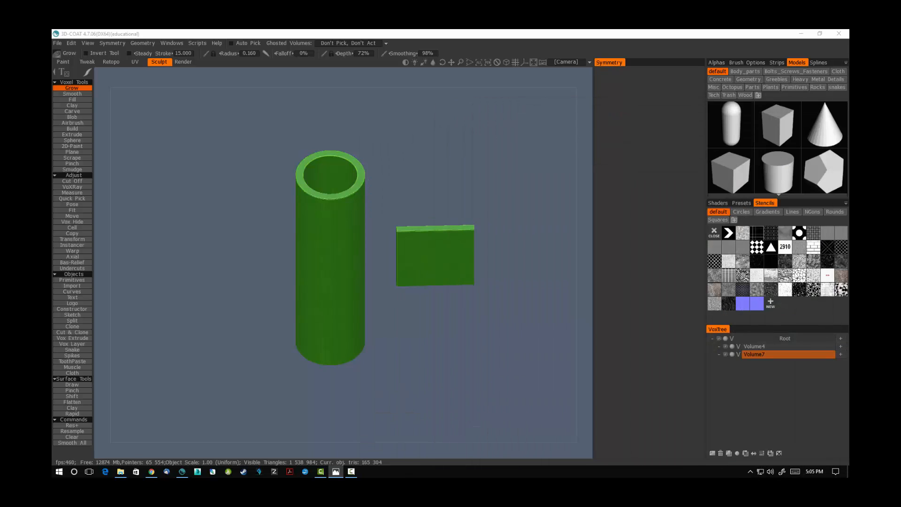
click(529, 230)
shift+drag(532, 306, 525, 266)
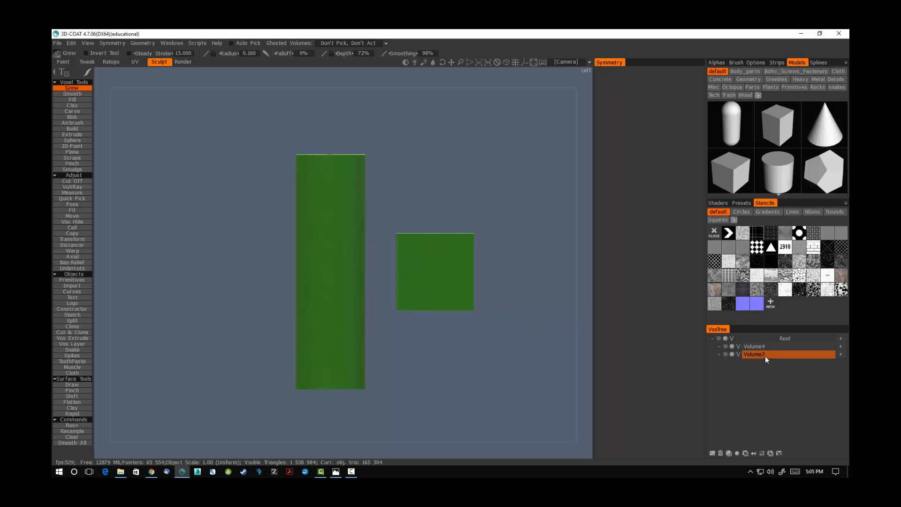
click(777, 346)
click(725, 346)
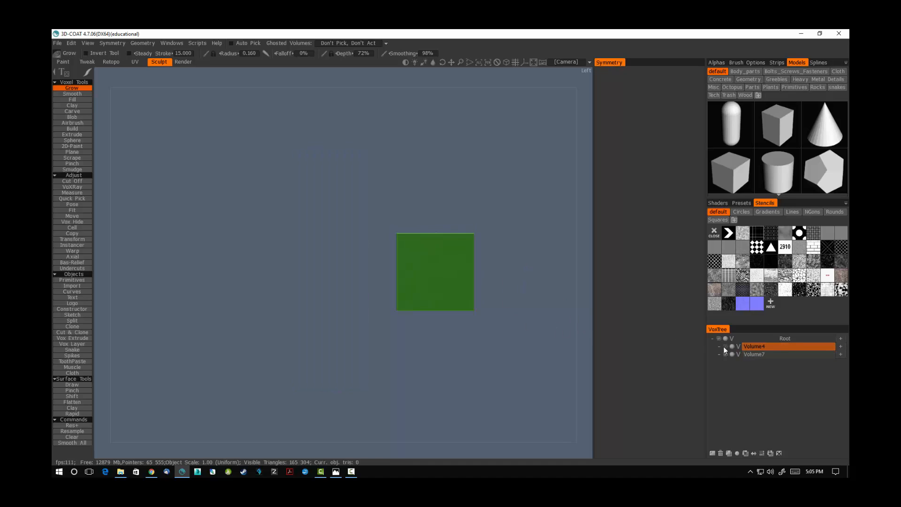
click(725, 346)
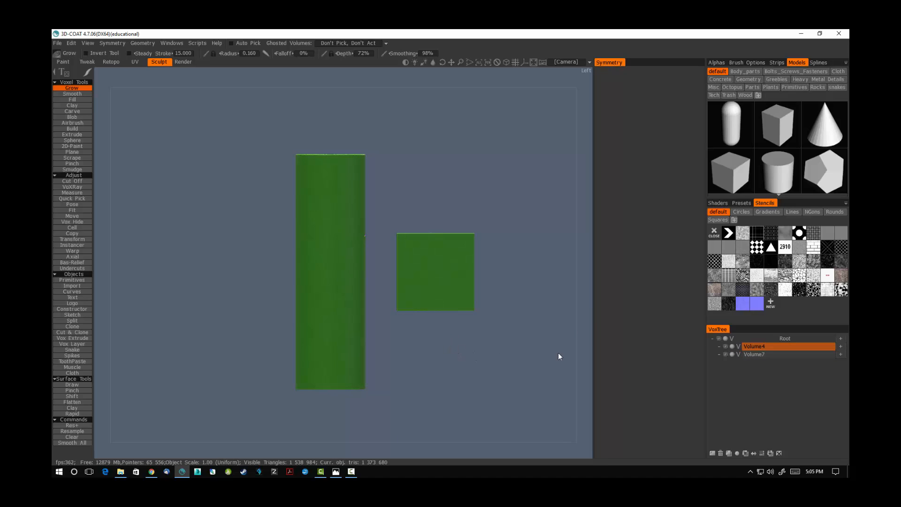
click(729, 454)
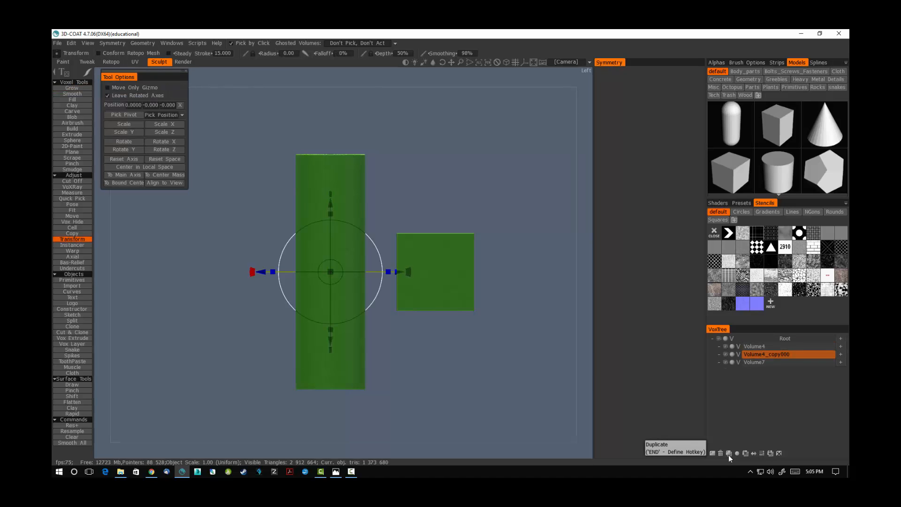
- Rename the original pipe volume as pipe and its duplicate as pipe 2
click(760, 346)
double_click(767, 346)
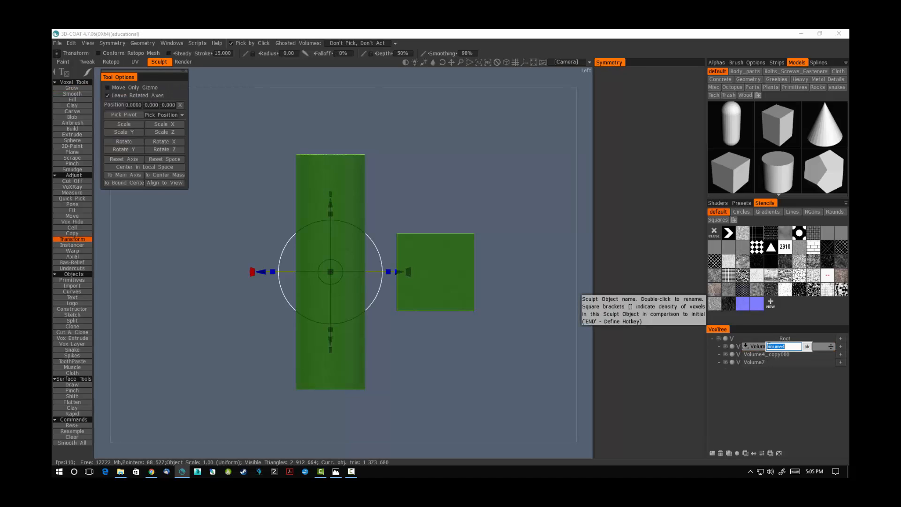
text(pipe)
key(Return)
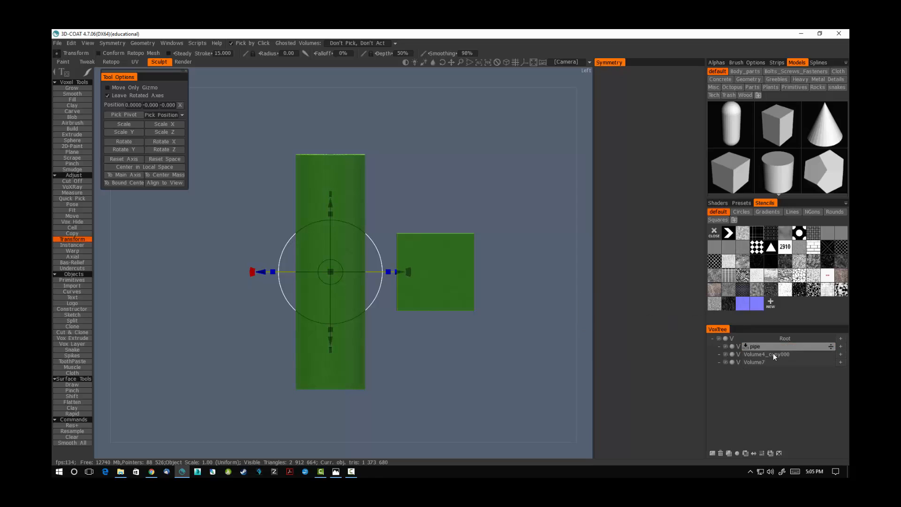
click(773, 352)
double_click(773, 354)
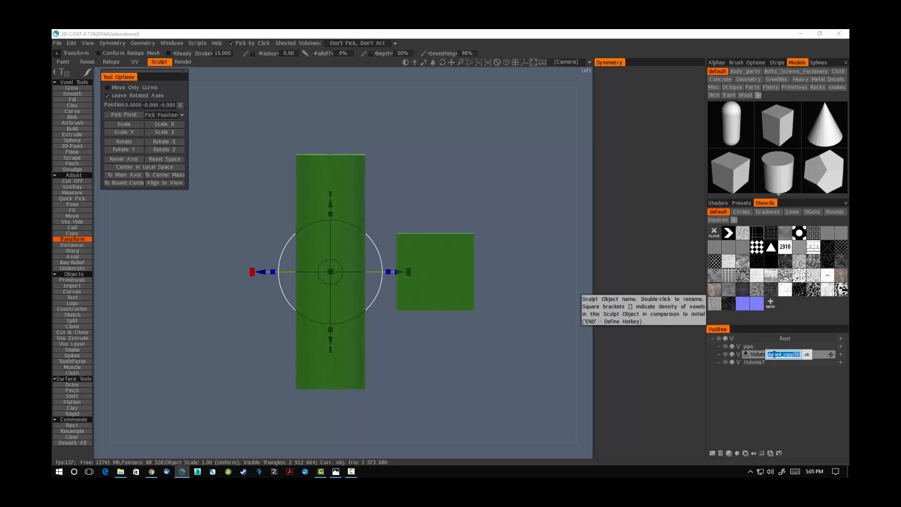
text(pipe)
key(Return)
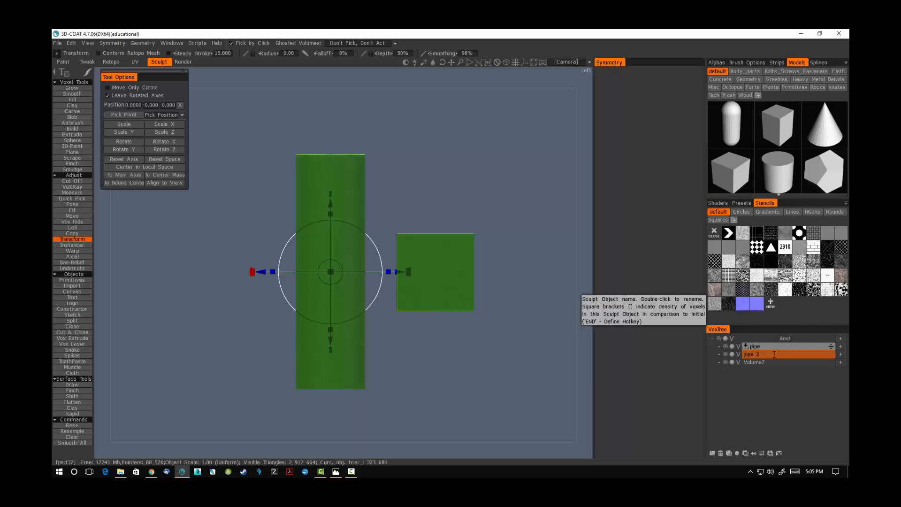
- Rename the thin plate's volume as wedge
click(763, 363)
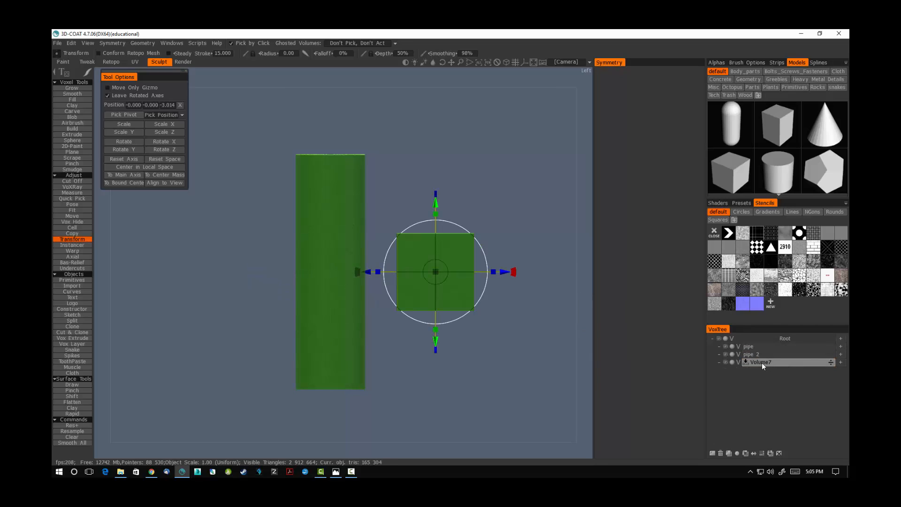
double_click(761, 363)
text(wedge)
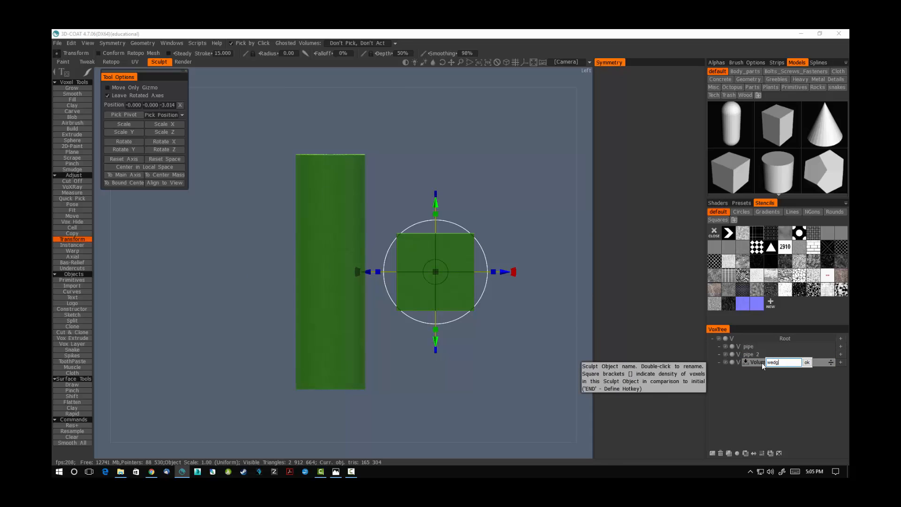
key(Return)
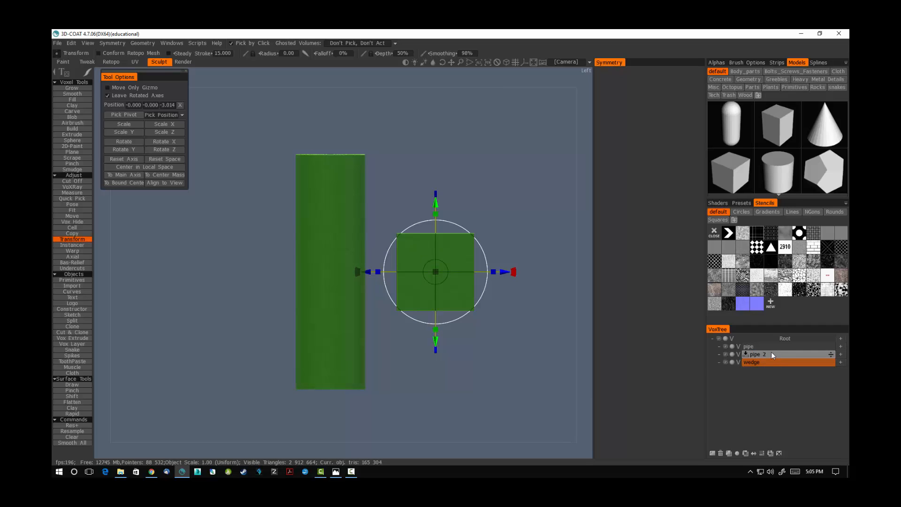
- Select the pipe volume and rotate it a quarter turn to lie horizontally across pipe 2
click(771, 347)
drag(565, 322, 526, 278)
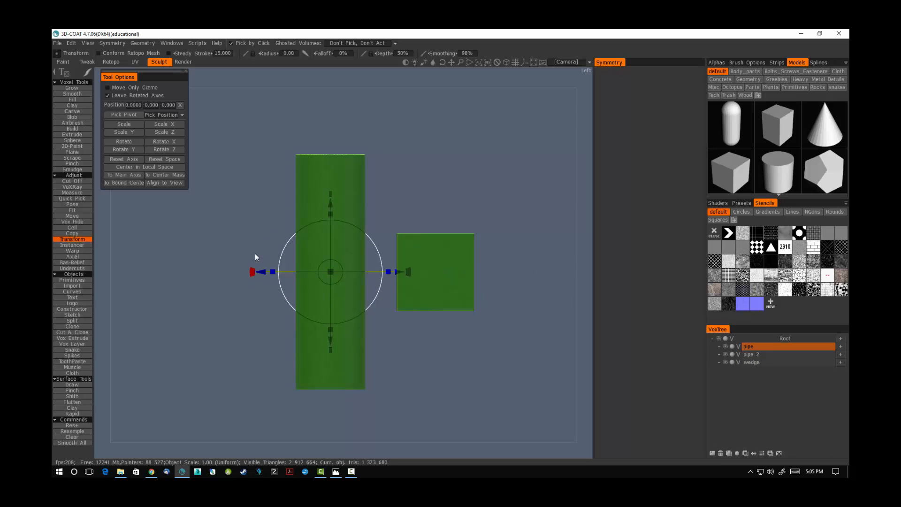
shift+drag(273, 297, 325, 333)
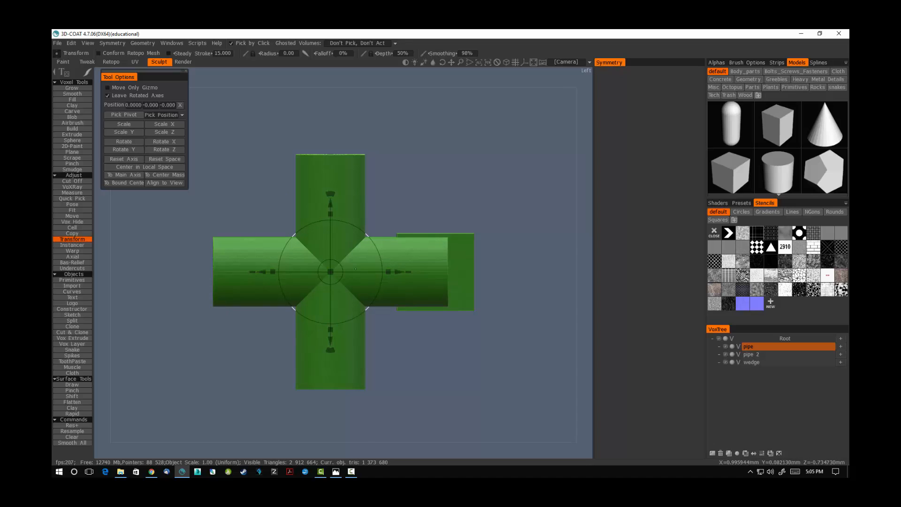
- Enable symmetry, turn the horizontal pipe diagonally about the vertical axis, and slide it outward to about 1.947, 0, -1.947
key(s)
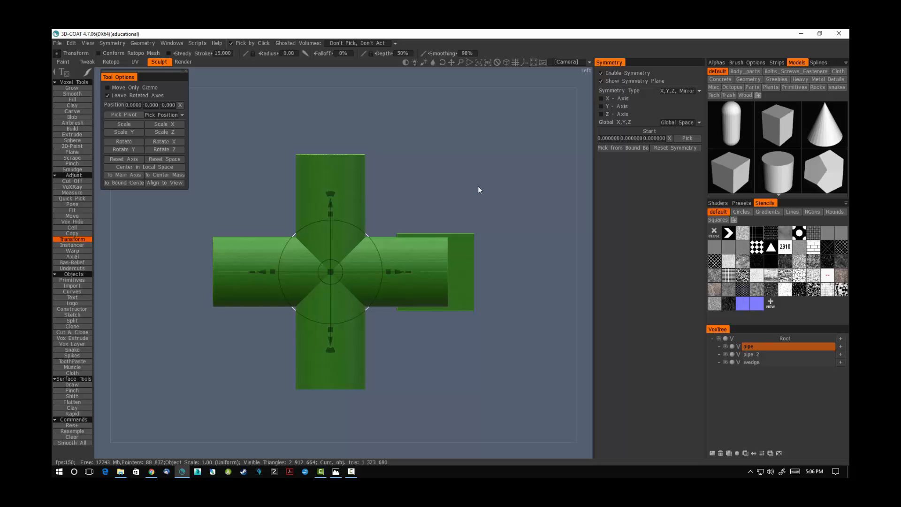
mouse_move(486, 191)
mouse_down()
mouse_move(467, 230)
mouse_move(485, 191)
mouse_up()
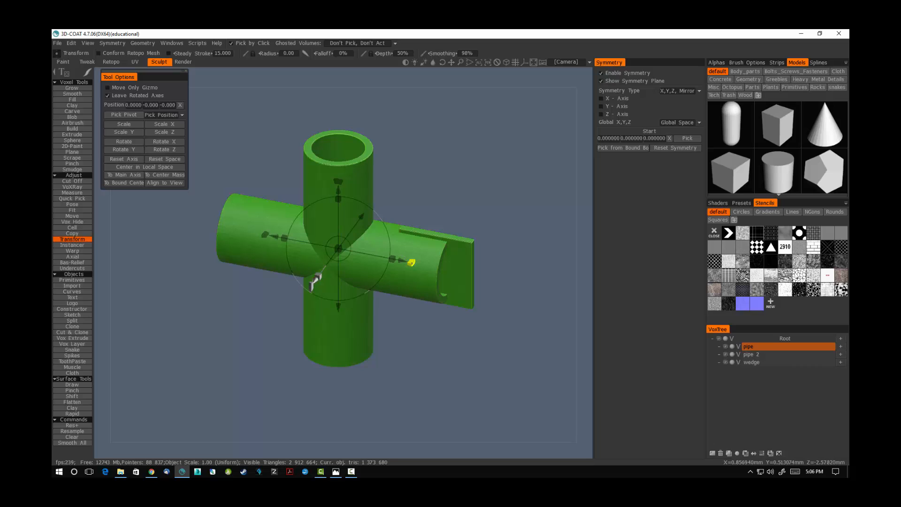
drag(316, 282, 406, 326)
drag(414, 226, 463, 191)
middle_drag(409, 216, 439, 146)
- Try the X and Y mirror planes, and set the symmetry to the Z axis only
click(601, 99)
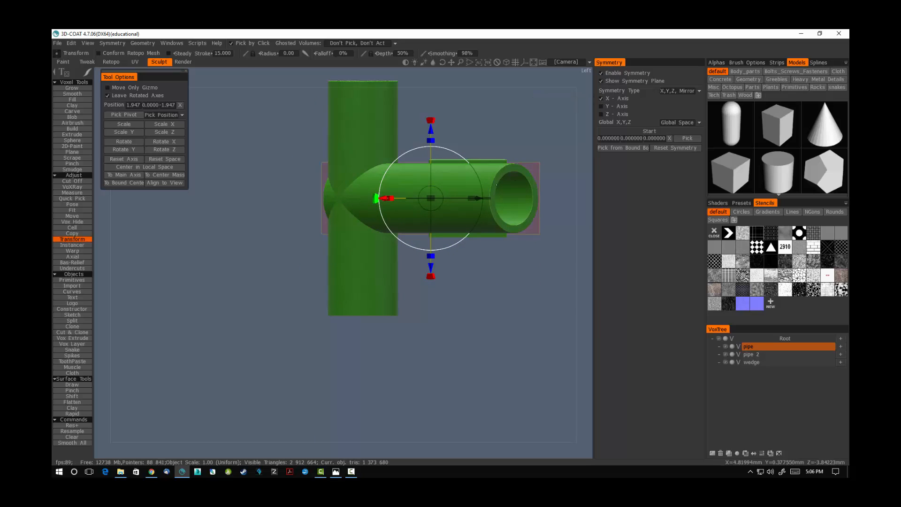
drag(512, 169, 461, 283)
middle_drag(461, 283, 454, 308)
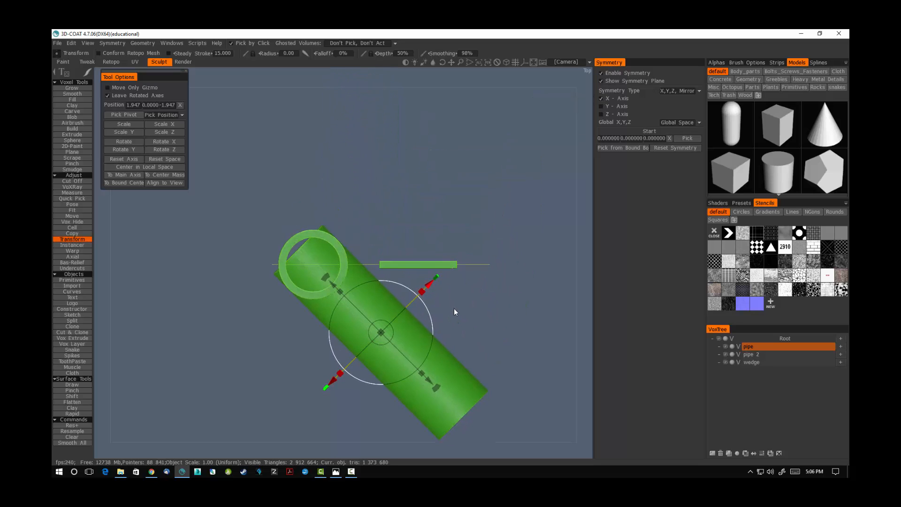
click(604, 108)
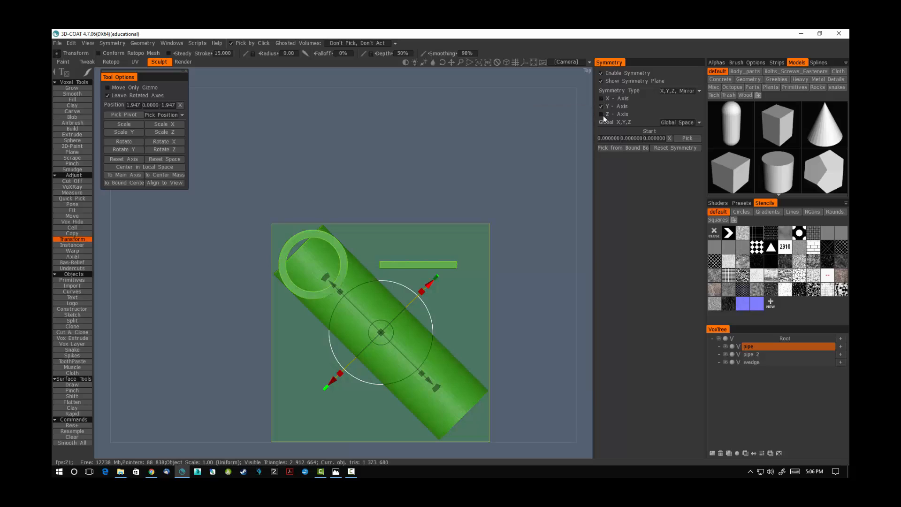
click(603, 115)
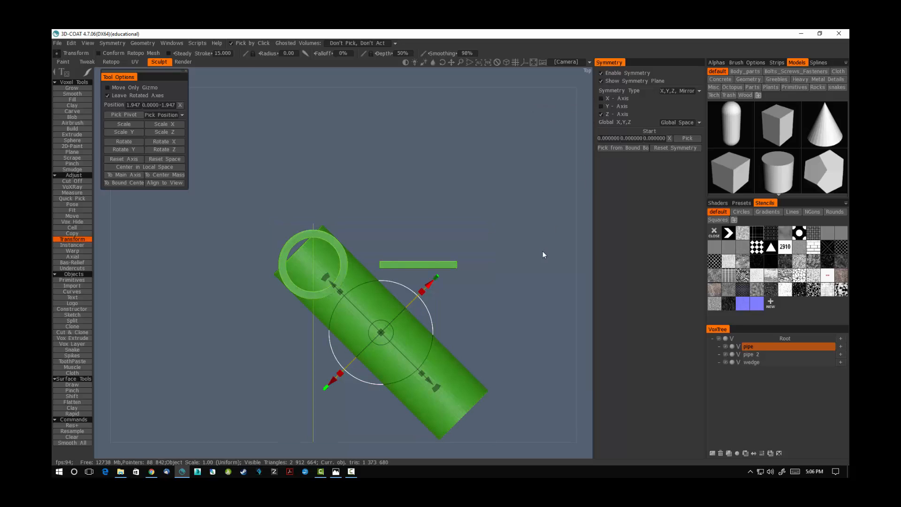
drag(565, 237, 563, 135)
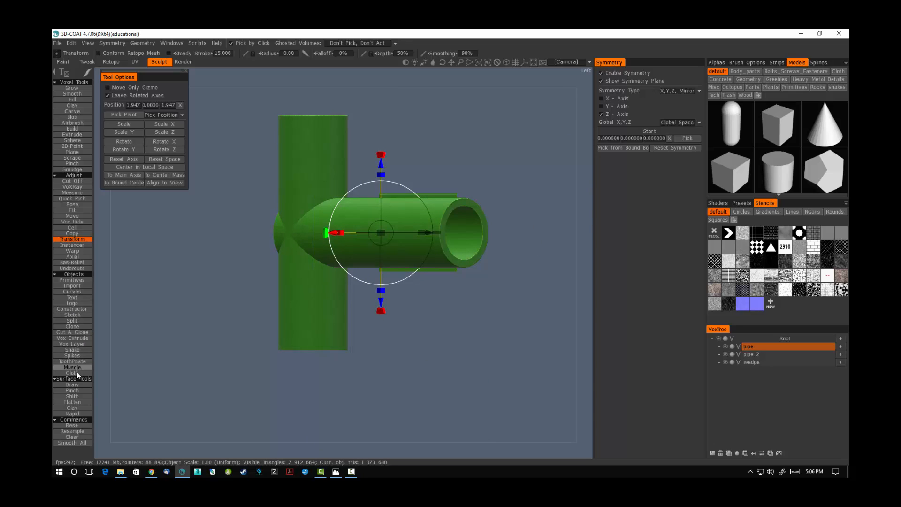
click(83, 326)
mouse_move(168, 234)
mouse_down()
mouse_move(166, 308)
mouse_move(213, 254)
mouse_move(204, 252)
mouse_up()
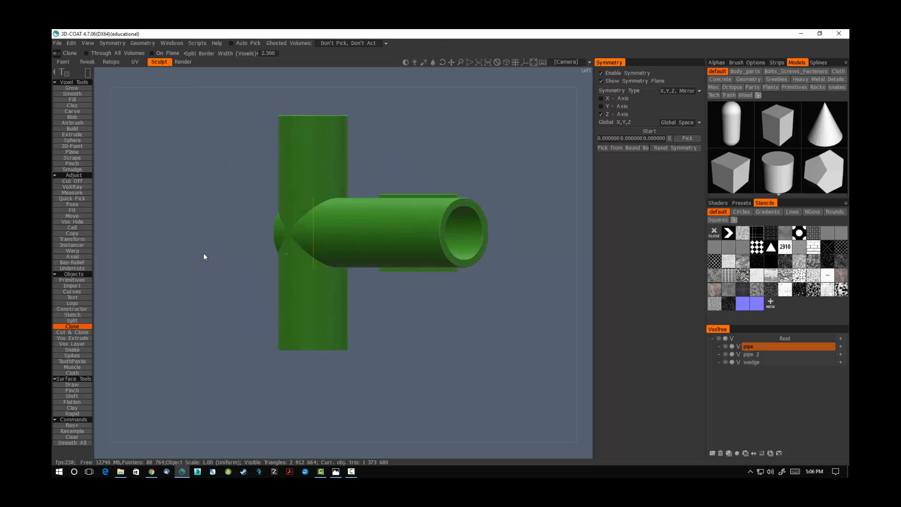
drag(491, 256, 513, 288)
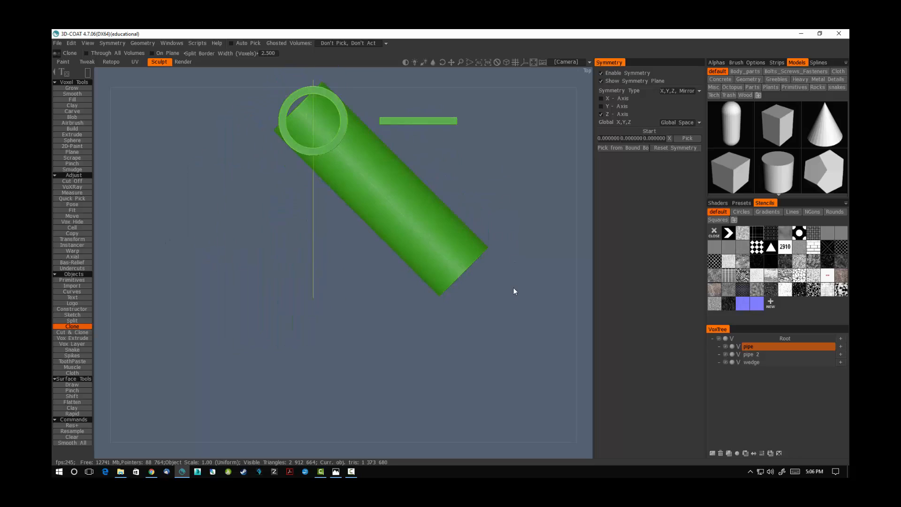
middle_drag(488, 190, 484, 265)
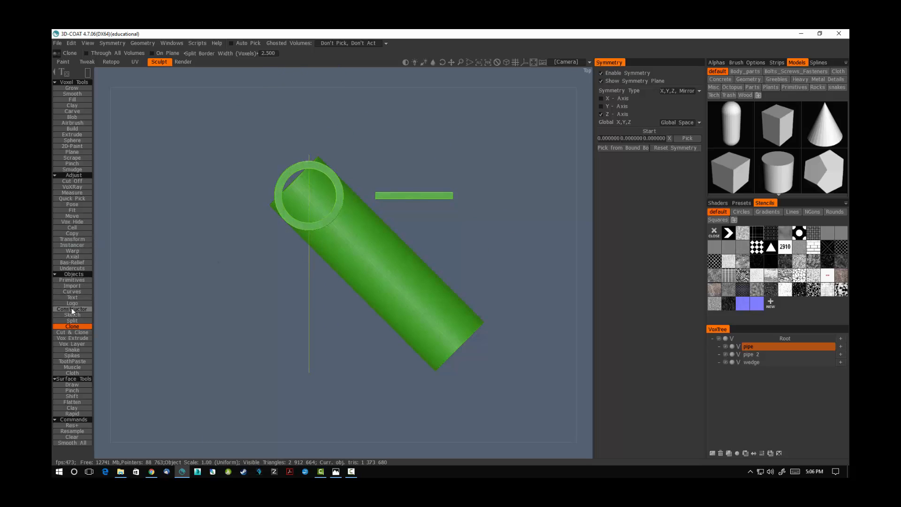
- Move the diagonal pipe to about 1.852, 0, -1.625, try picking a symmetry start point inside pipe 2, and reset the symmetry
click(72, 239)
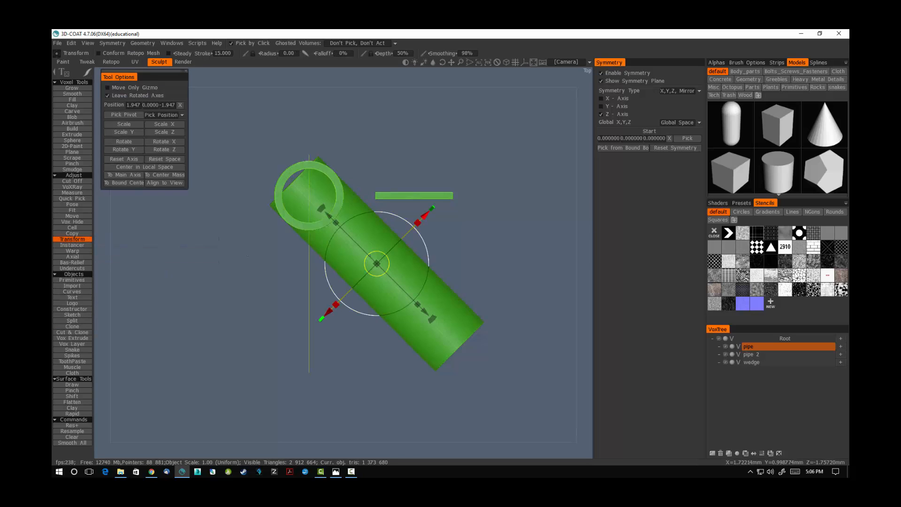
drag(388, 266, 376, 260)
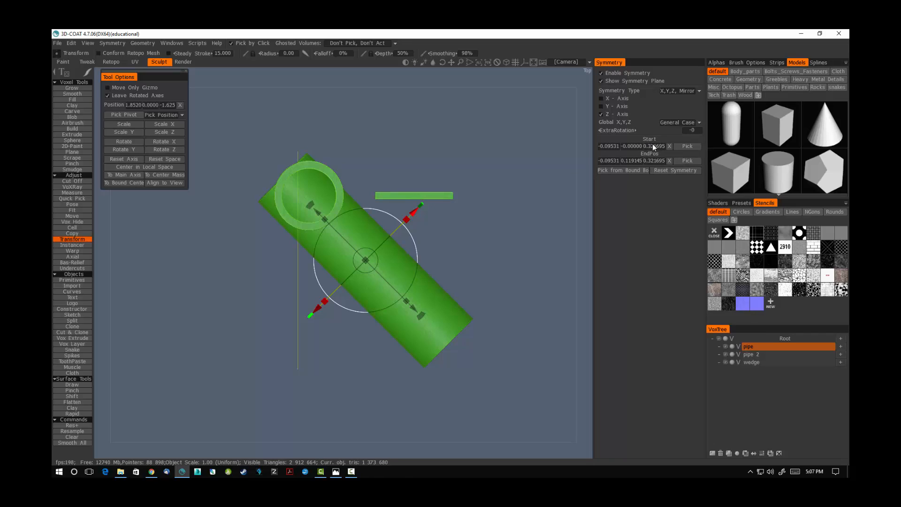
click(683, 148)
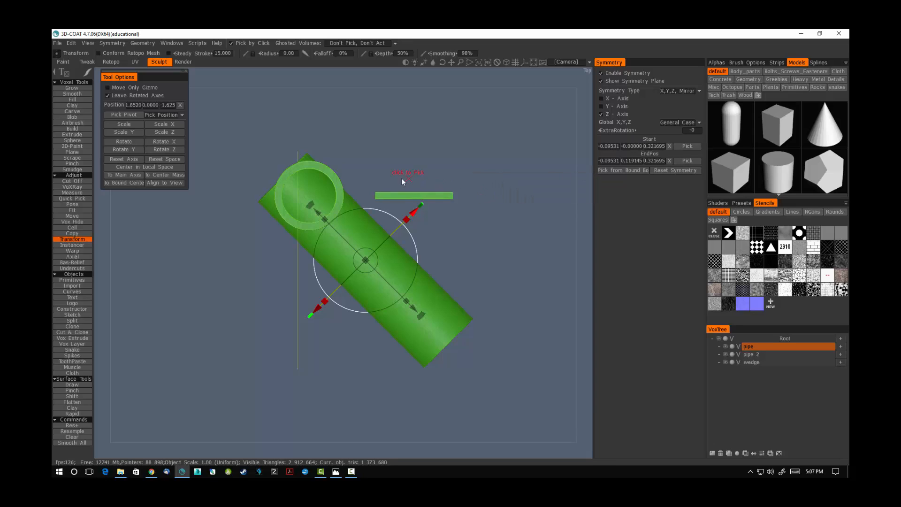
click(308, 195)
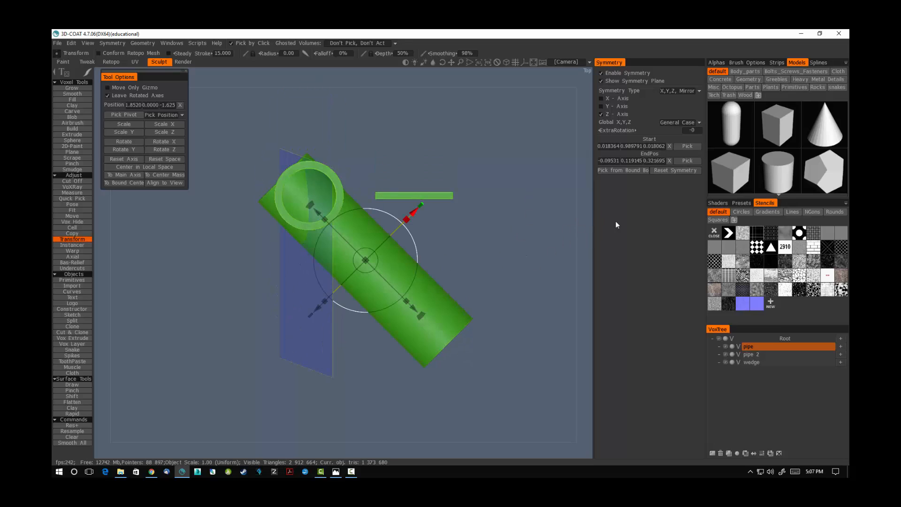
click(669, 172)
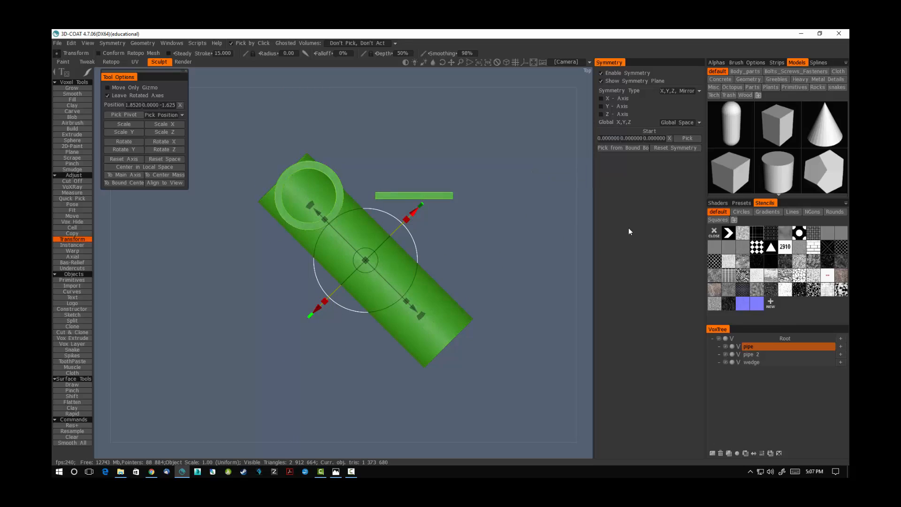
- Take the symmetry centre from the diagonal pipe's bounding box and enable the Z axis as the only mirror plane
click(621, 150)
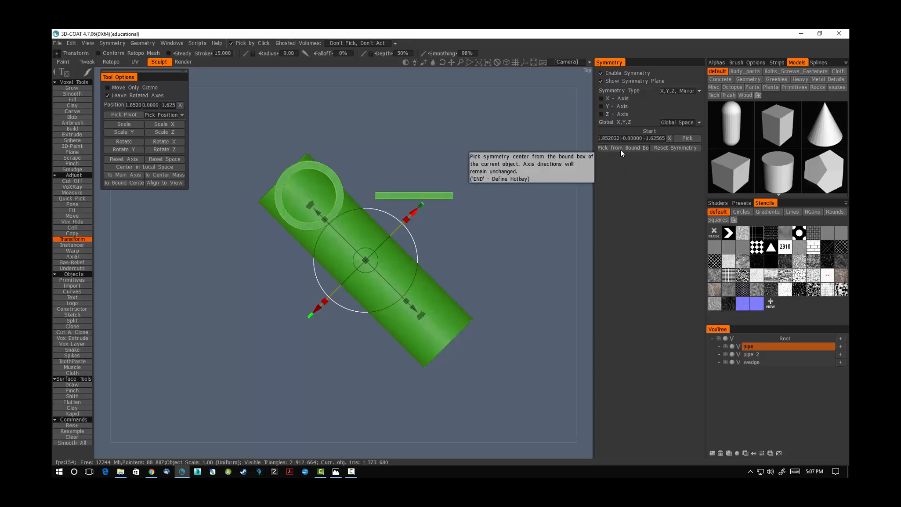
click(602, 99)
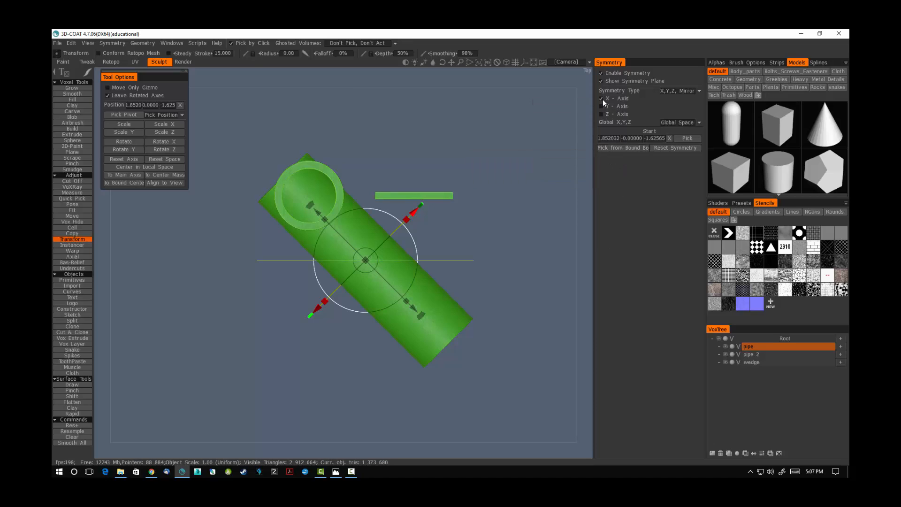
click(602, 107)
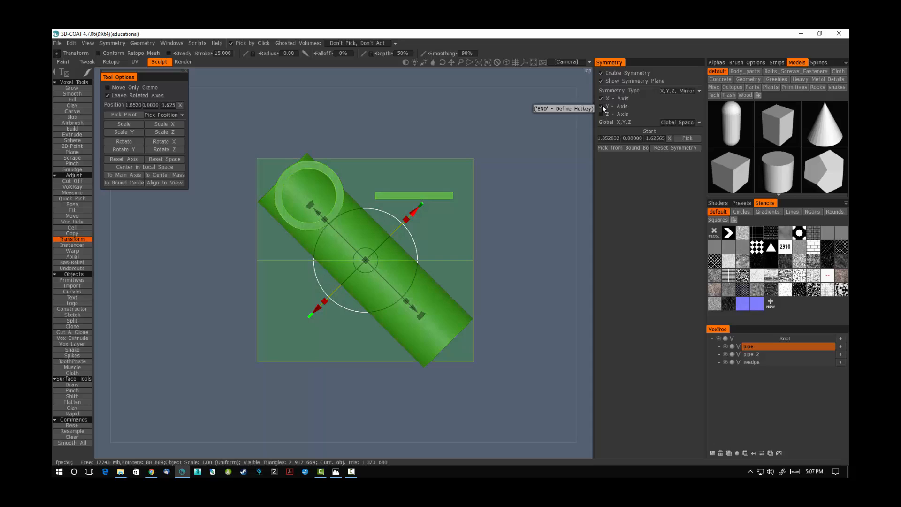
click(602, 115)
click(602, 106)
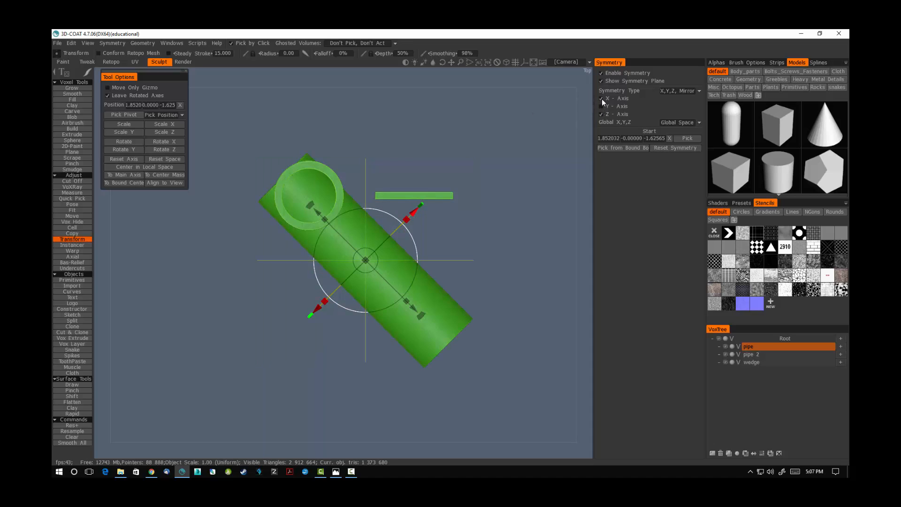
click(602, 99)
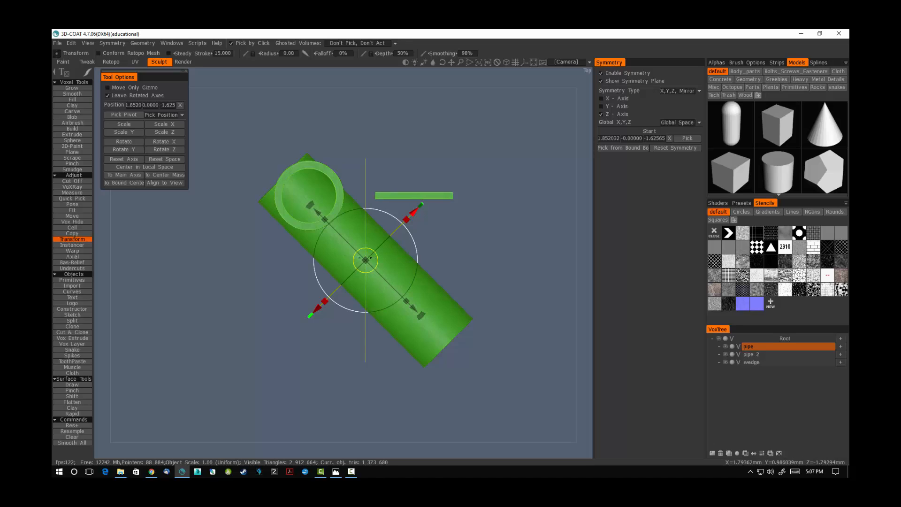
- Lower the diagonal pipe to the base of pipe 2 and slide it outward to about 2.400, -2.370, -2.376
click(601, 73)
mouse_move(366, 259)
mouse_down()
mouse_move(400, 265)
mouse_move(382, 262)
mouse_up()
drag(325, 373, 368, 247)
middle_drag(482, 349, 479, 279)
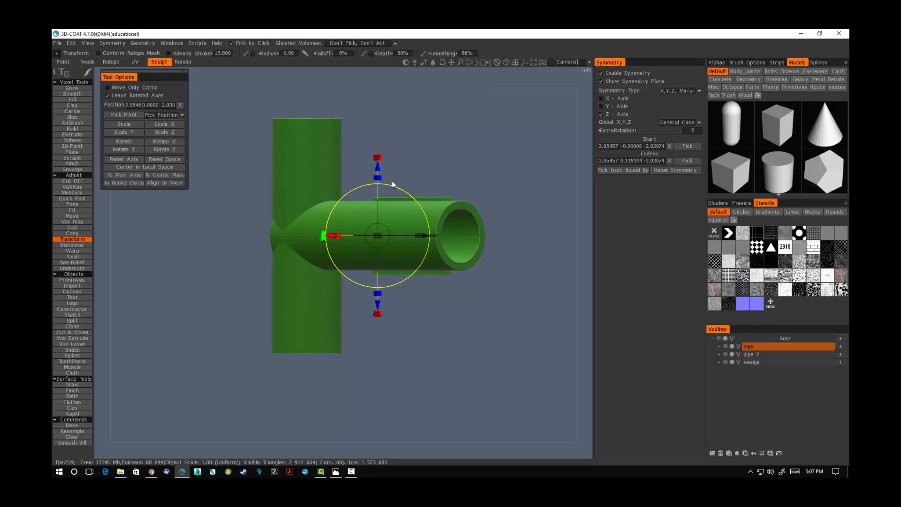
drag(379, 170, 396, 250)
drag(461, 255, 457, 280)
drag(474, 316, 473, 317)
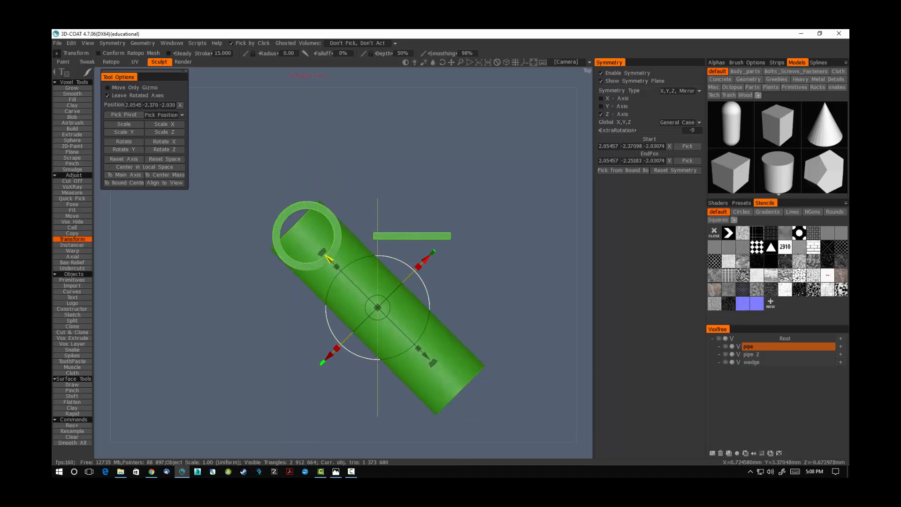
drag(328, 260, 340, 271)
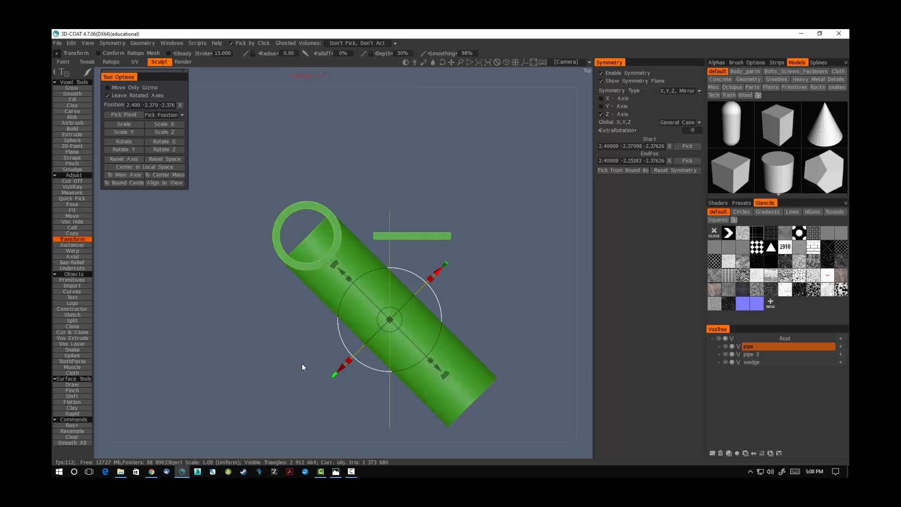
drag(303, 364, 345, 328)
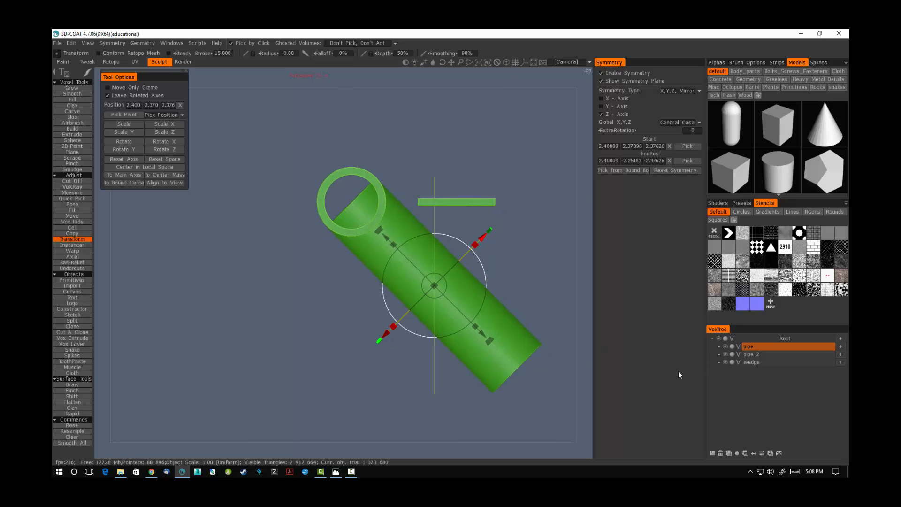
- Clone the entire diagonal pipe with symmetry off and hide the original pipe volume
click(77, 326)
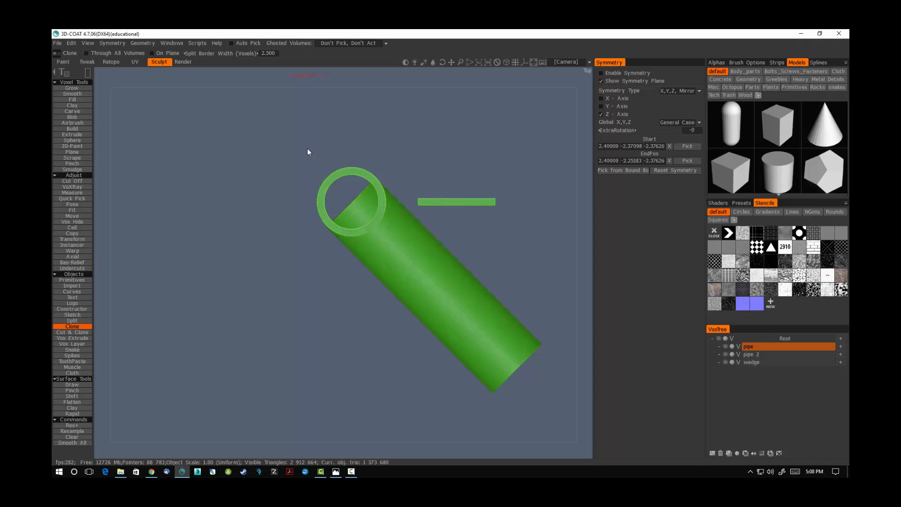
mouse_move(305, 149)
mouse_down()
mouse_move(523, 395)
mouse_move(562, 421)
mouse_up()
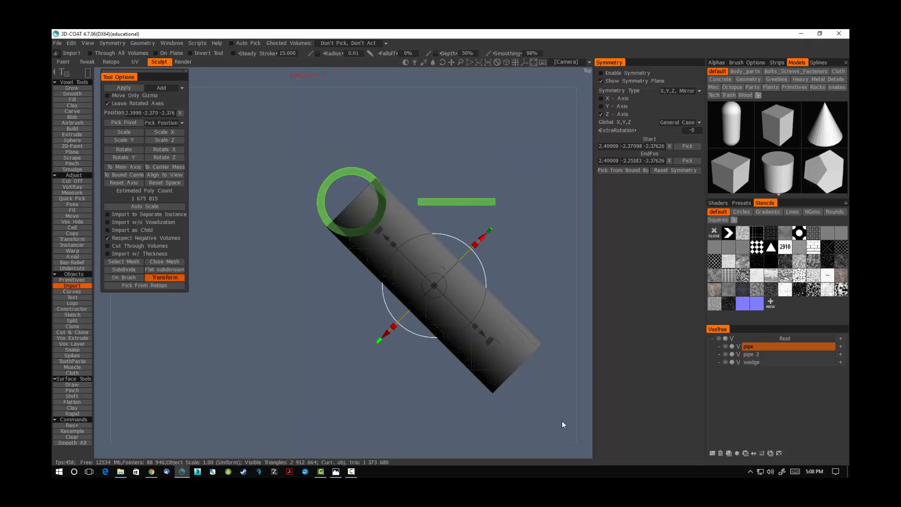
click(726, 346)
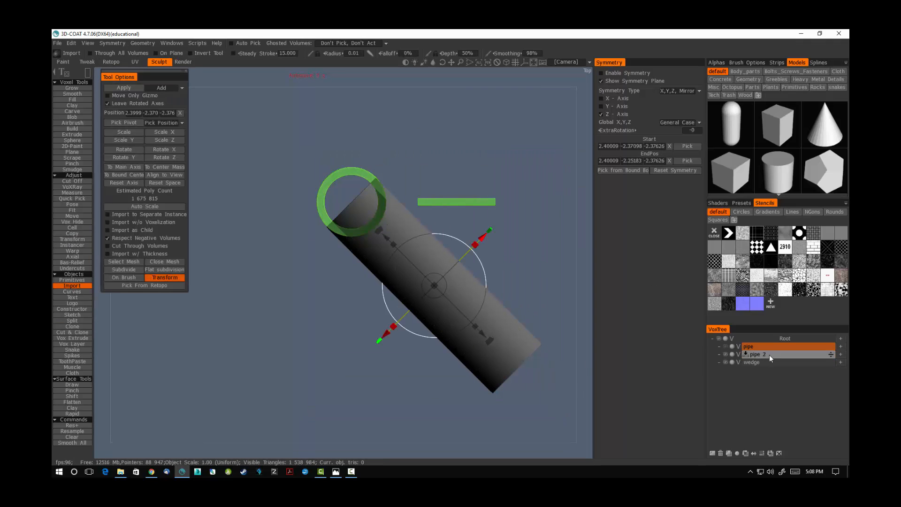
click(726, 353)
click(725, 354)
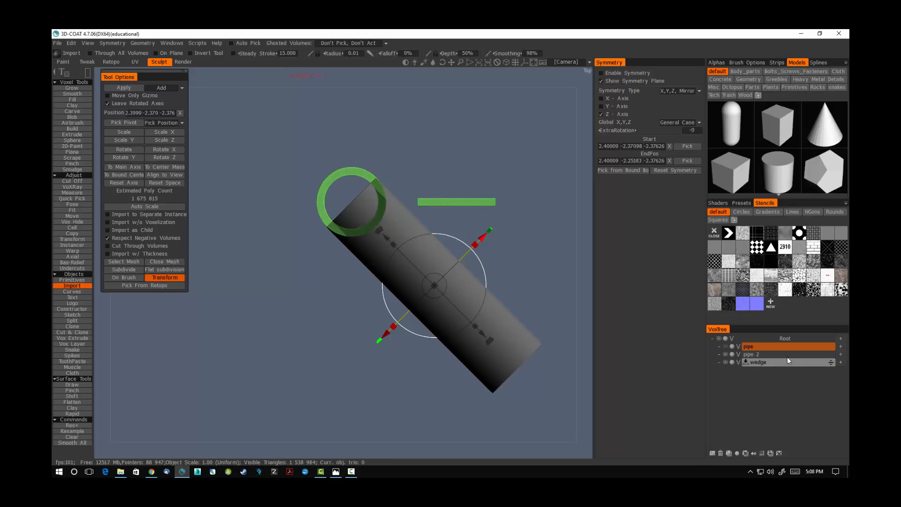
- Make pipe 2 the current volume and mirror the cloned pipe across its Z axis only, after trying X and Y
click(789, 355)
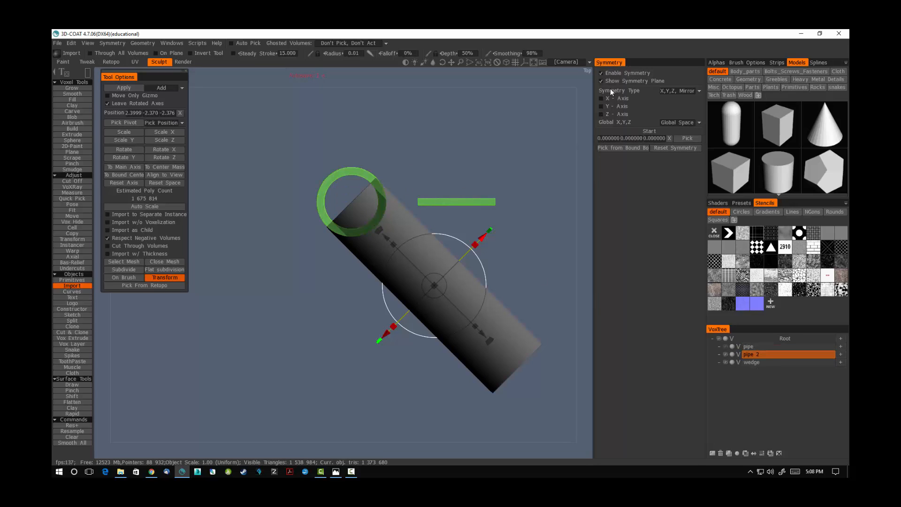
click(601, 98)
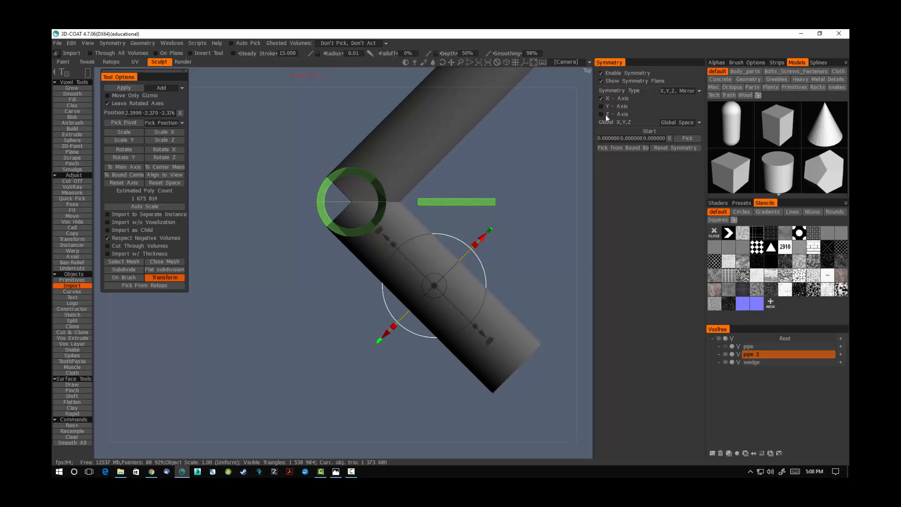
click(602, 107)
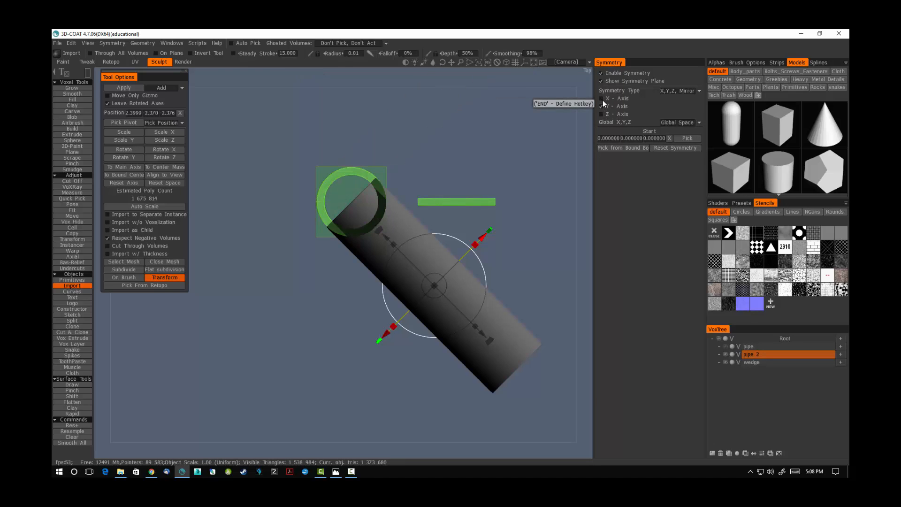
click(601, 114)
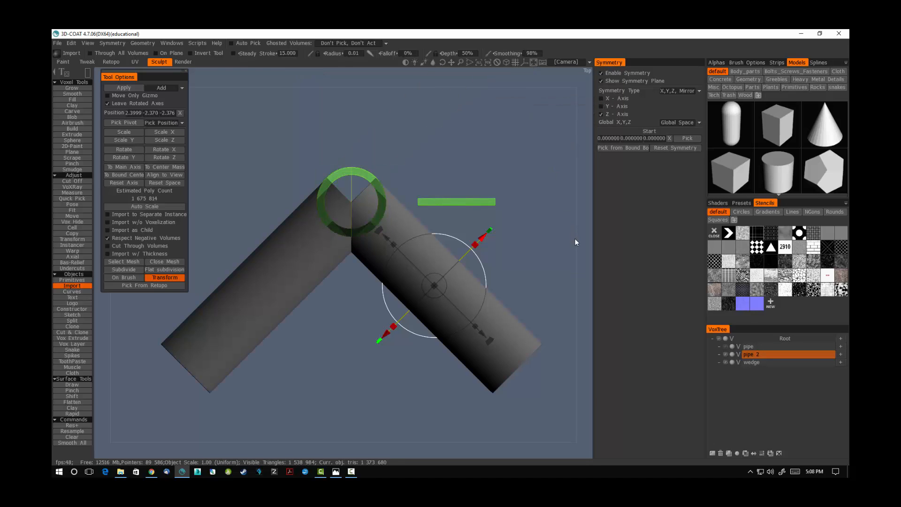
drag(538, 272, 522, 168)
middle_drag(523, 168, 523, 164)
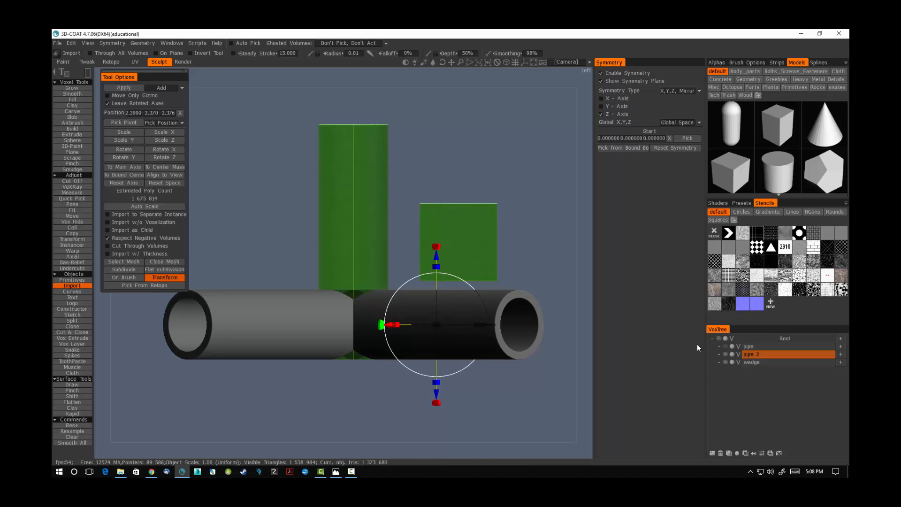
- Add an empty volume, merge the mirrored pipe clone into it, and turn symmetry off
click(712, 453)
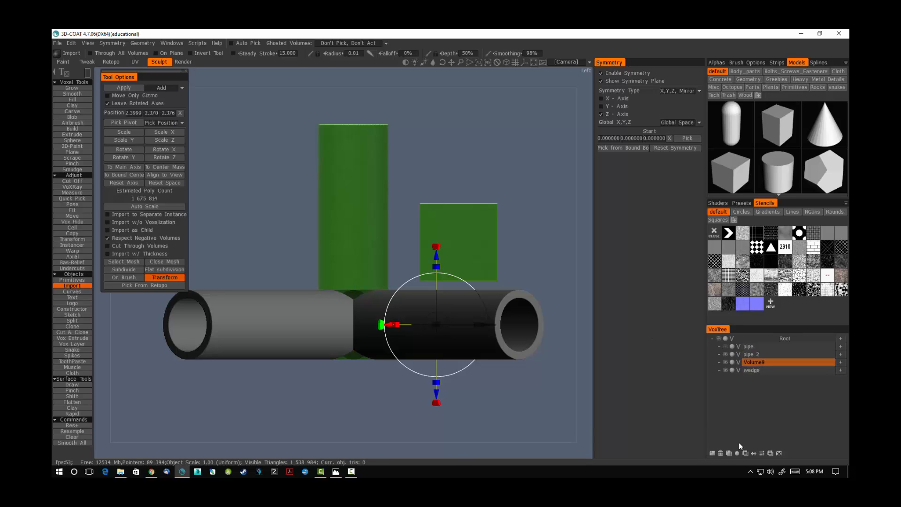
key(ctrl+z)
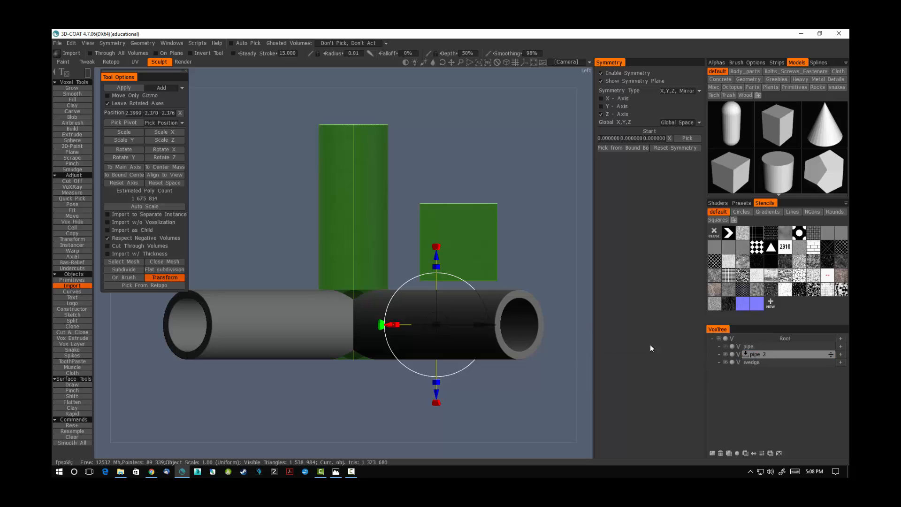
click(713, 453)
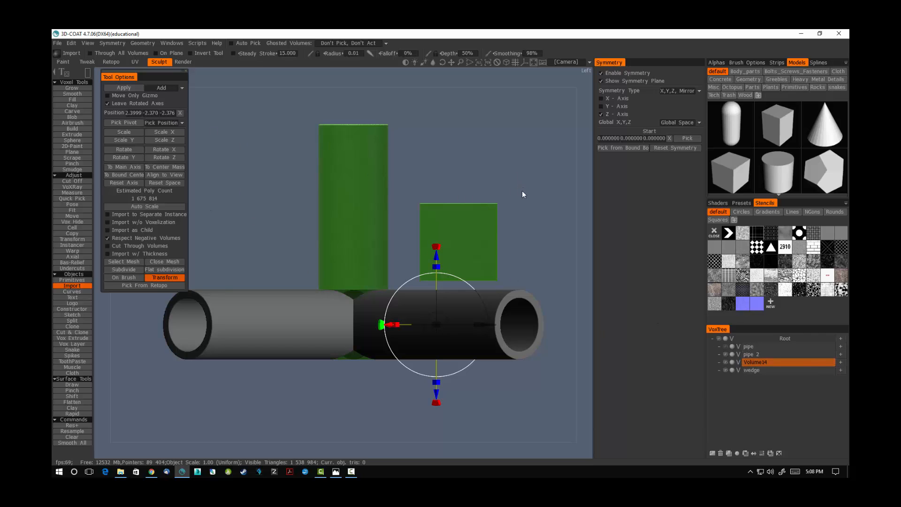
drag(518, 182, 526, 293)
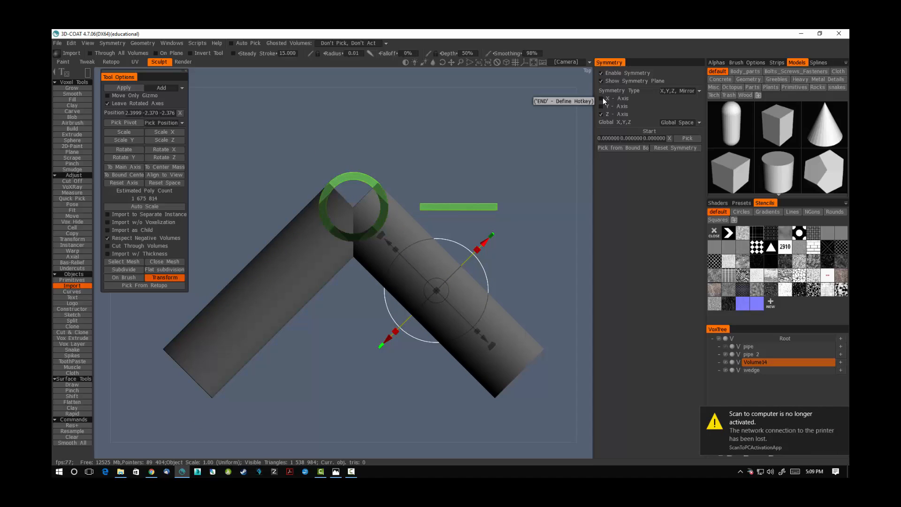
drag(559, 287, 559, 206)
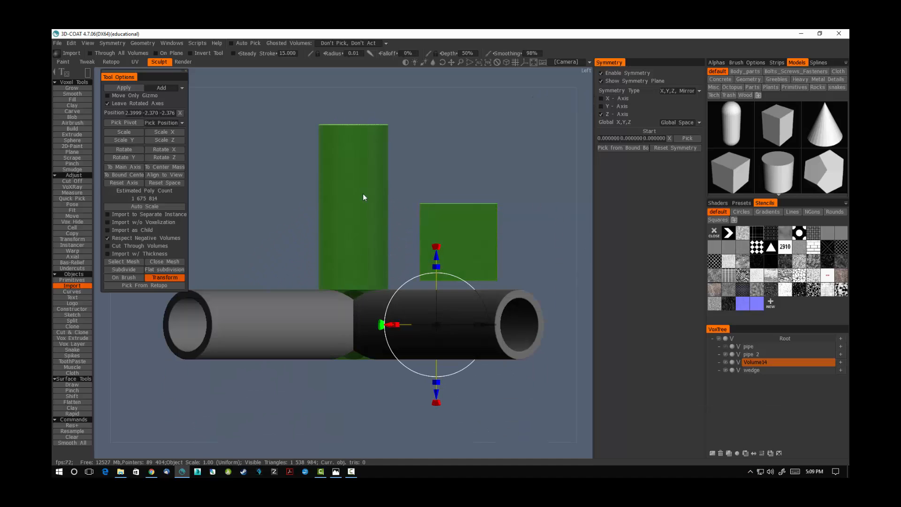
click(80, 89)
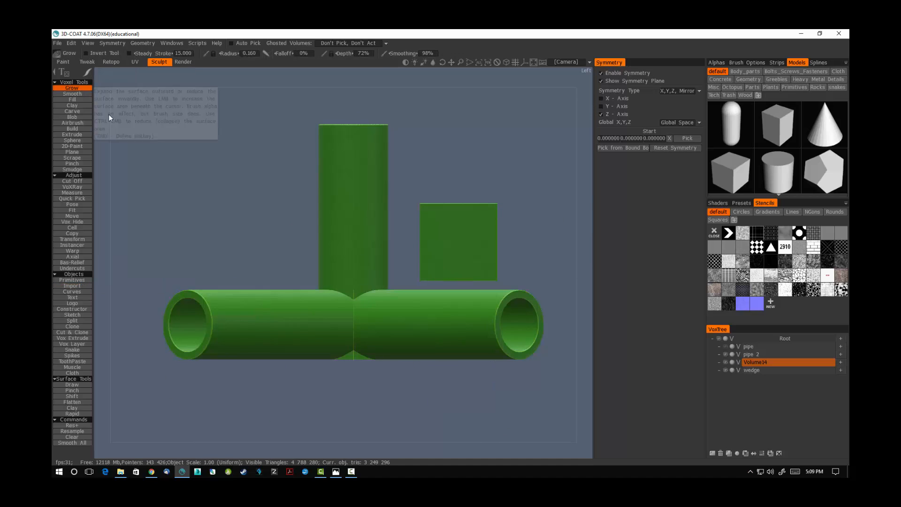
drag(399, 219, 566, 113)
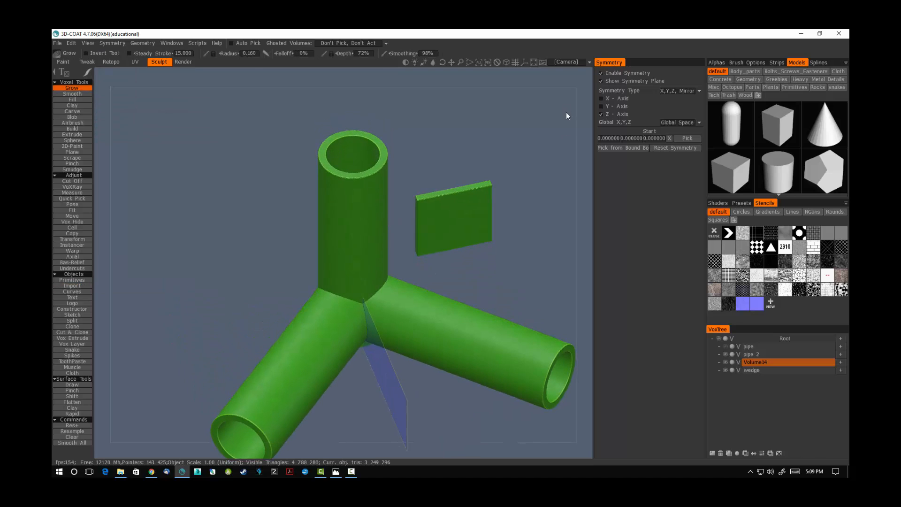
click(610, 72)
drag(438, 394, 424, 297)
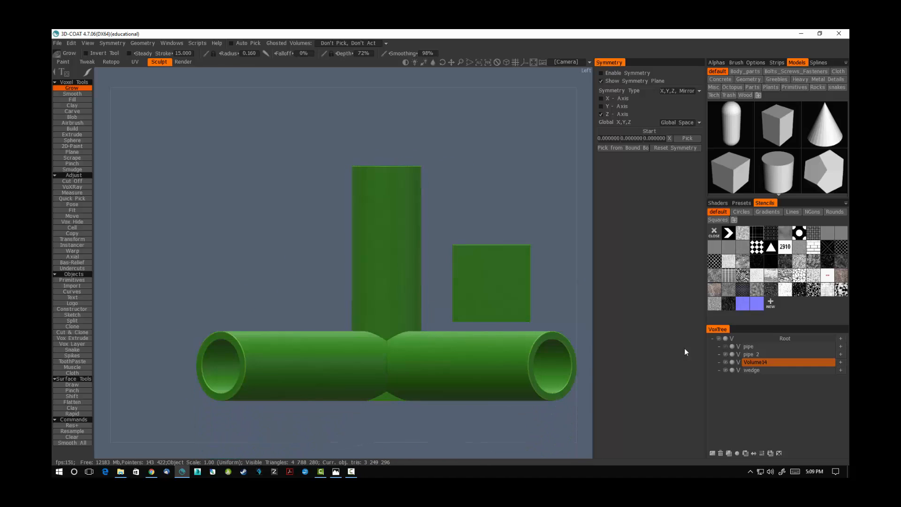
- Show the original pipe volume again and clone the whole square plate of the wedge volume
click(765, 347)
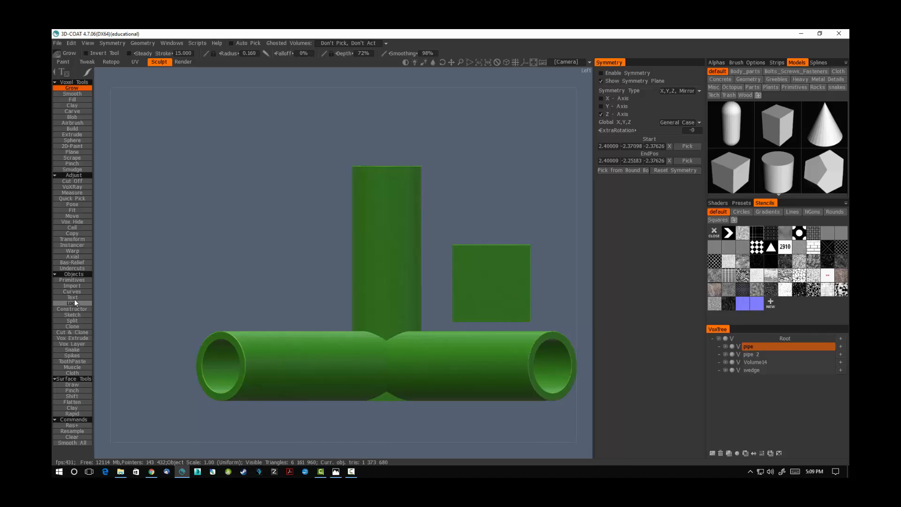
click(74, 326)
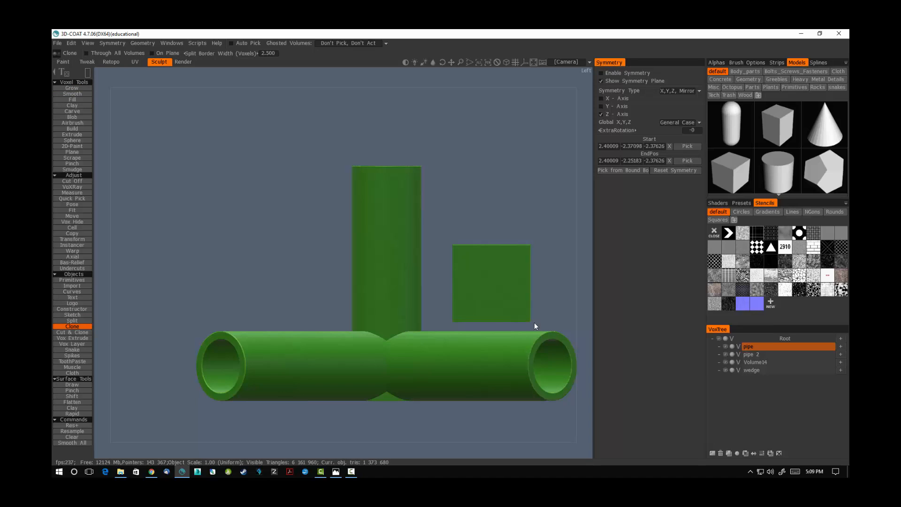
click(761, 370)
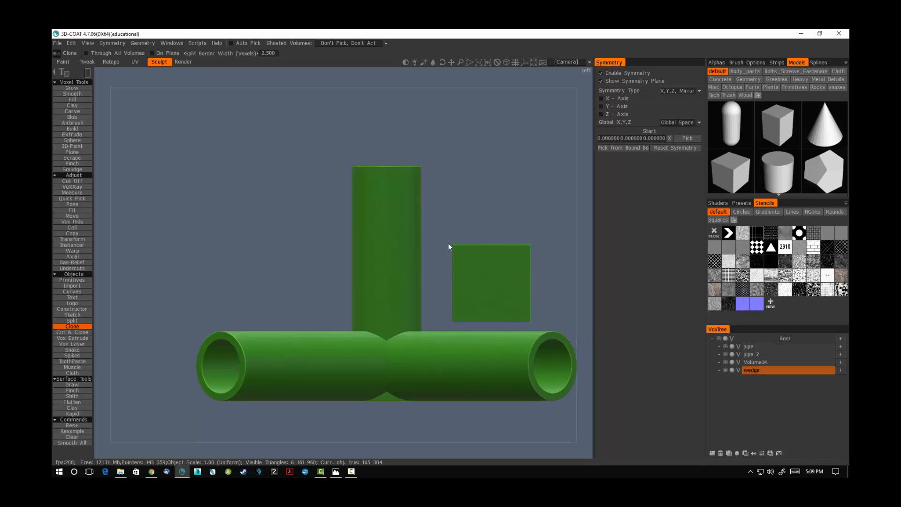
drag(443, 230, 555, 327)
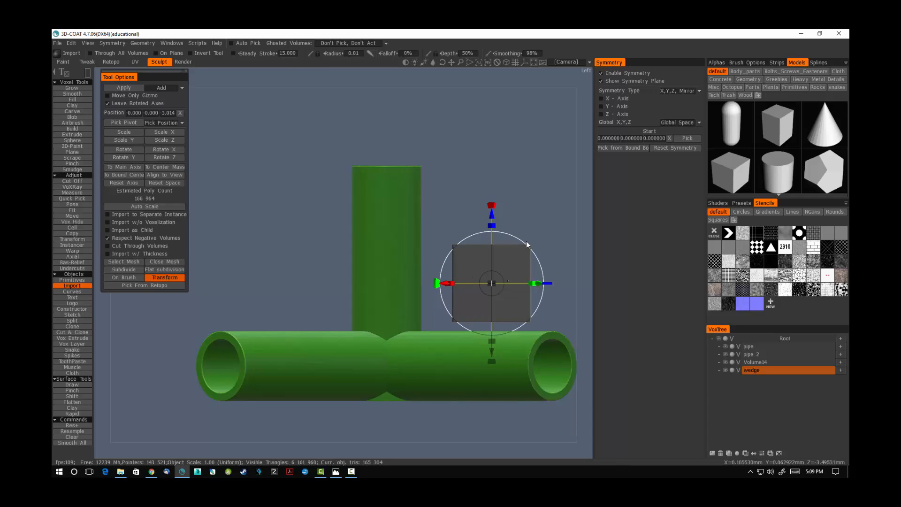
- Reset the cloned plate's rotated axes with Leave Rotated Axes, rotate it in line with the diagonal pipe and move it over that pipe
click(120, 103)
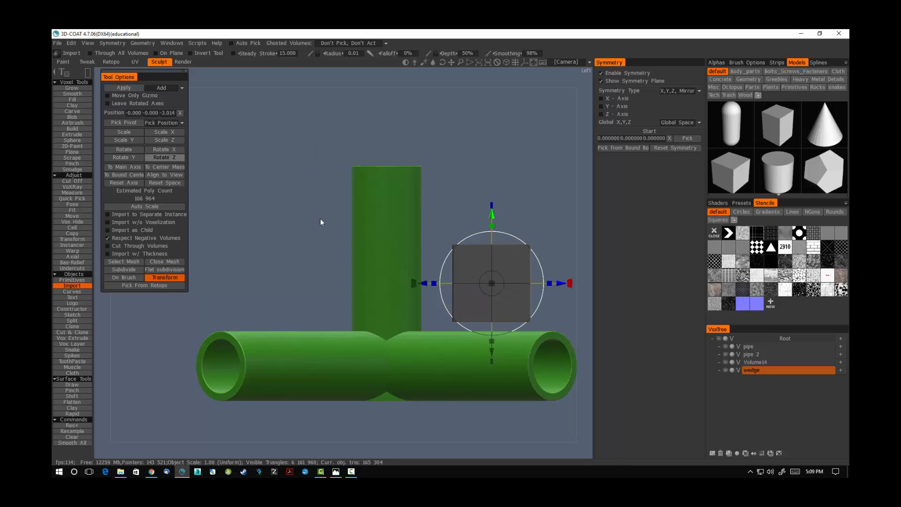
click(115, 103)
middle_drag(503, 182, 444, 155)
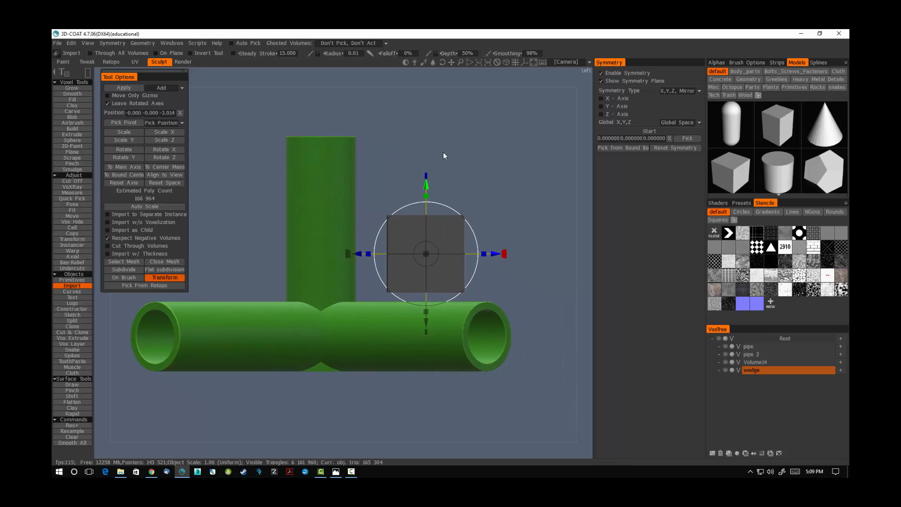
drag(519, 199, 544, 324)
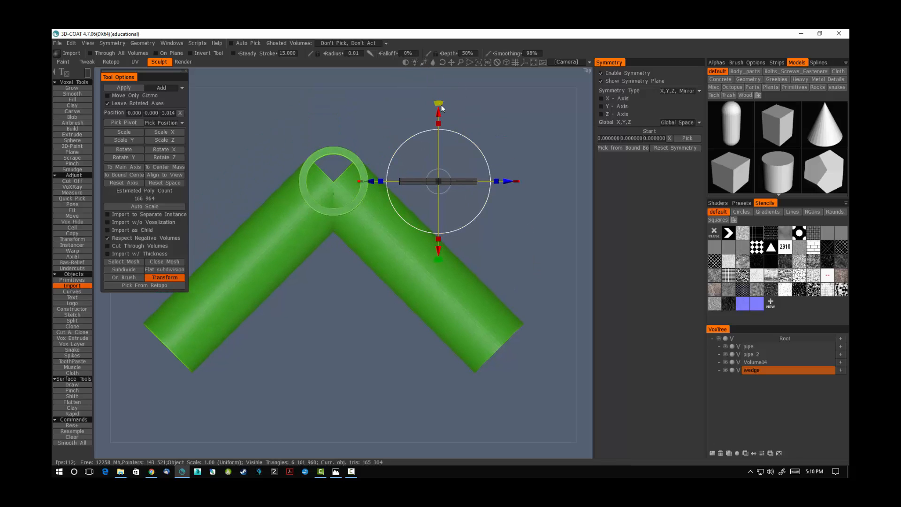
drag(440, 104, 460, 143)
drag(444, 180, 390, 221)
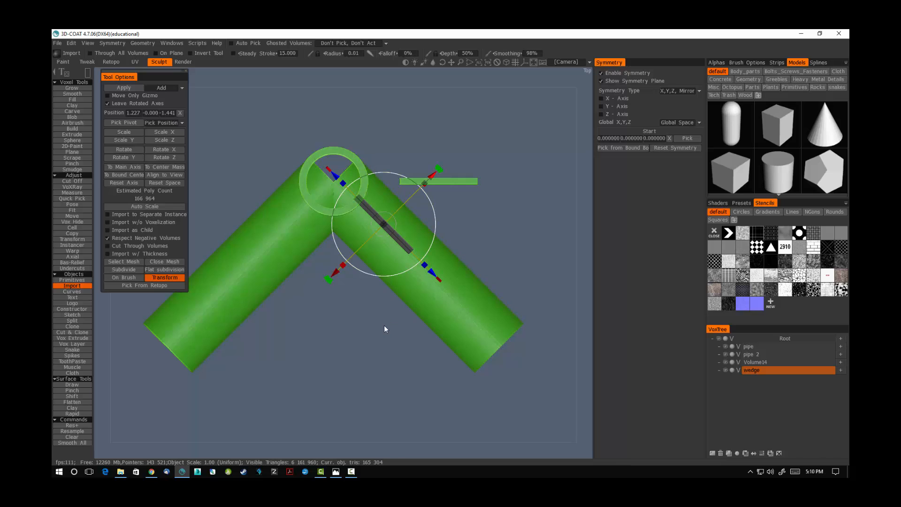
- Slide the tilted plate down into the corner between the vertical and diagonal pipes and enlarge it to reach both
drag(395, 327, 408, 261)
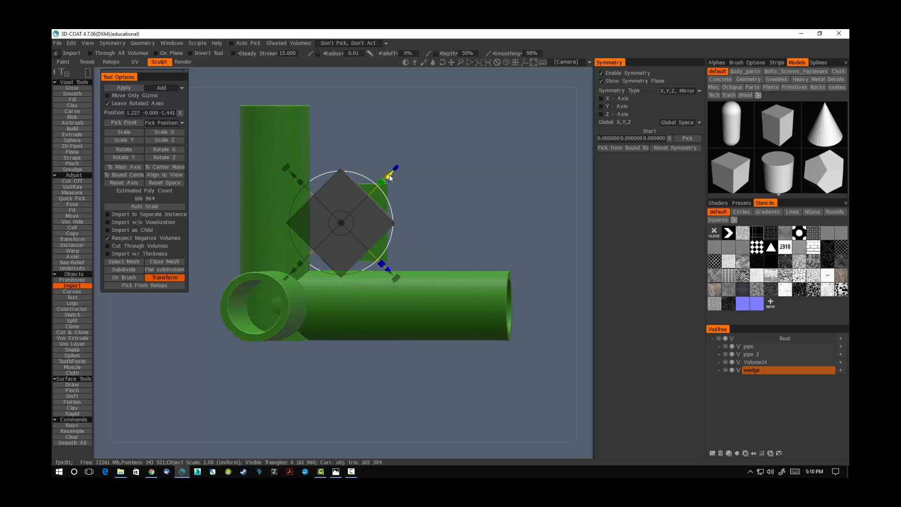
drag(390, 175, 357, 205)
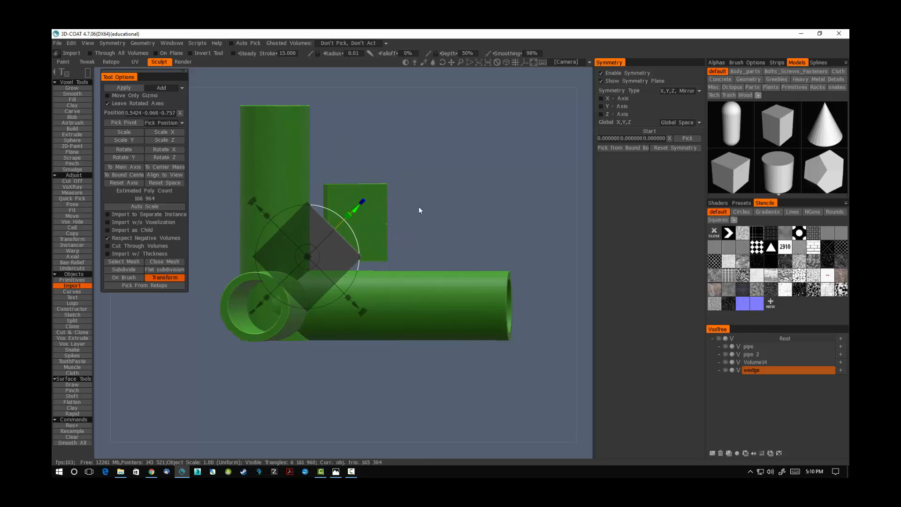
drag(418, 206, 449, 218)
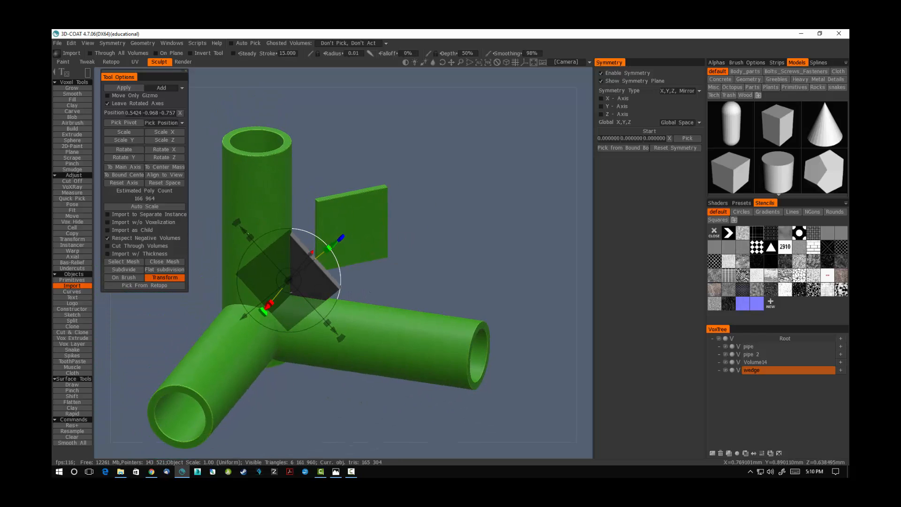
mouse_move(242, 233)
mouse_down()
mouse_move(256, 251)
mouse_move(236, 220)
mouse_up()
drag(419, 242, 454, 200)
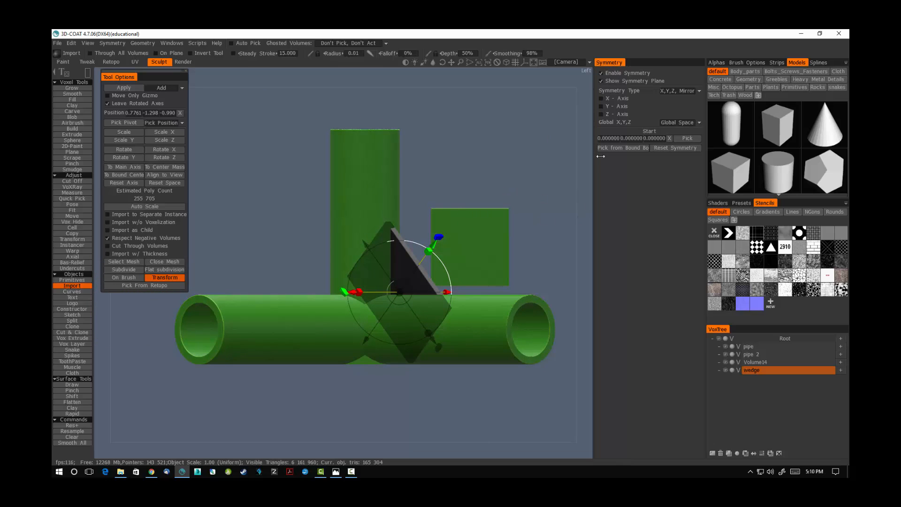
- Add an empty volume, set symmetry to the Z axis only after trying X, and apply the mirrored wedge plates into it
click(712, 453)
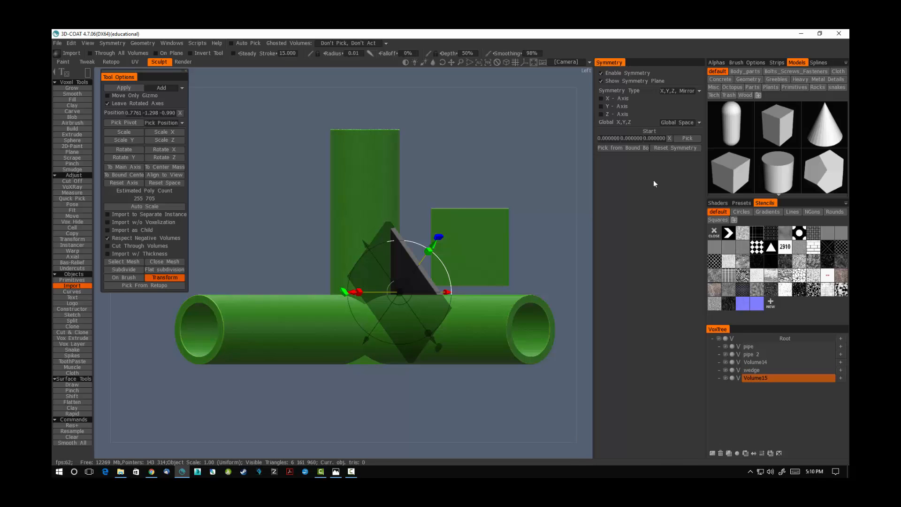
click(602, 98)
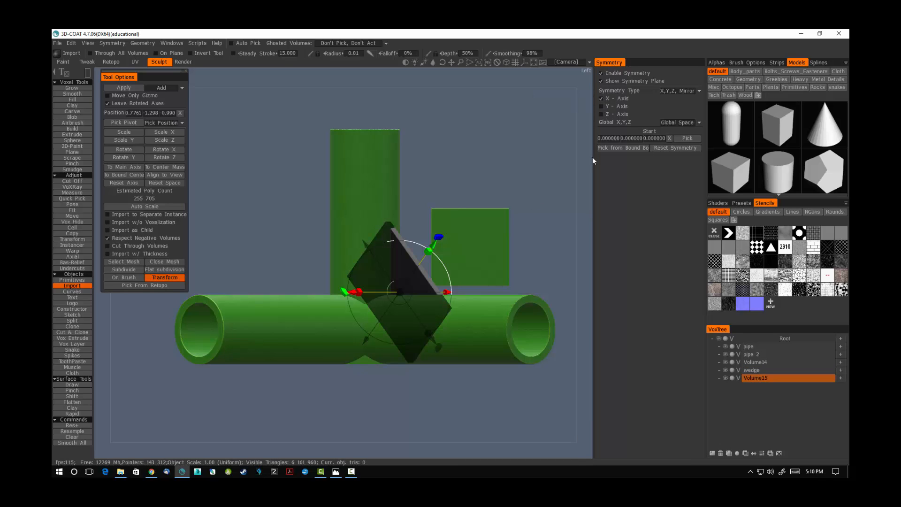
click(609, 114)
click(606, 99)
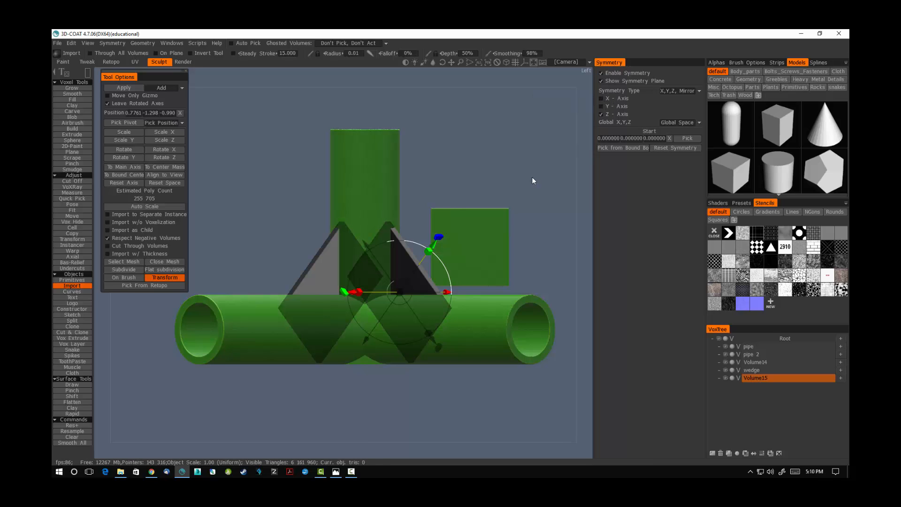
key(Return)
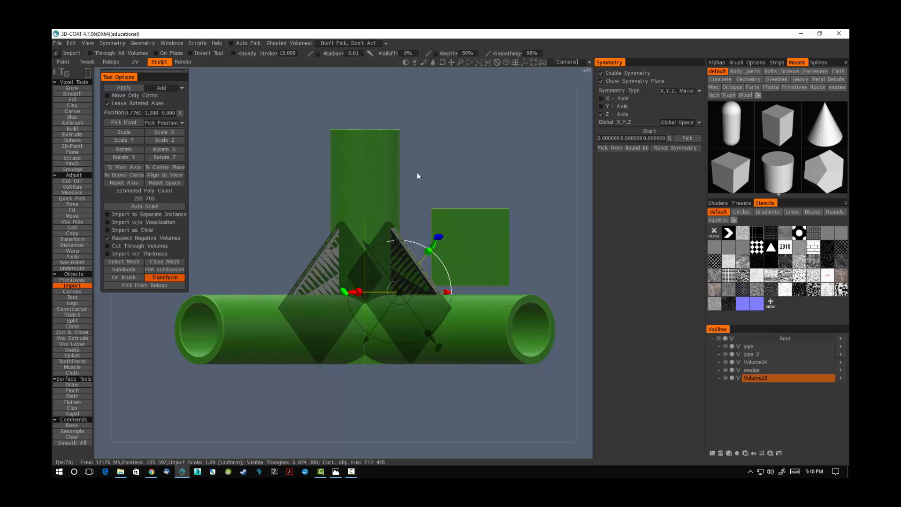
- Leave the Import tool and hide the original wedge volume
click(78, 90)
drag(472, 163, 479, 207)
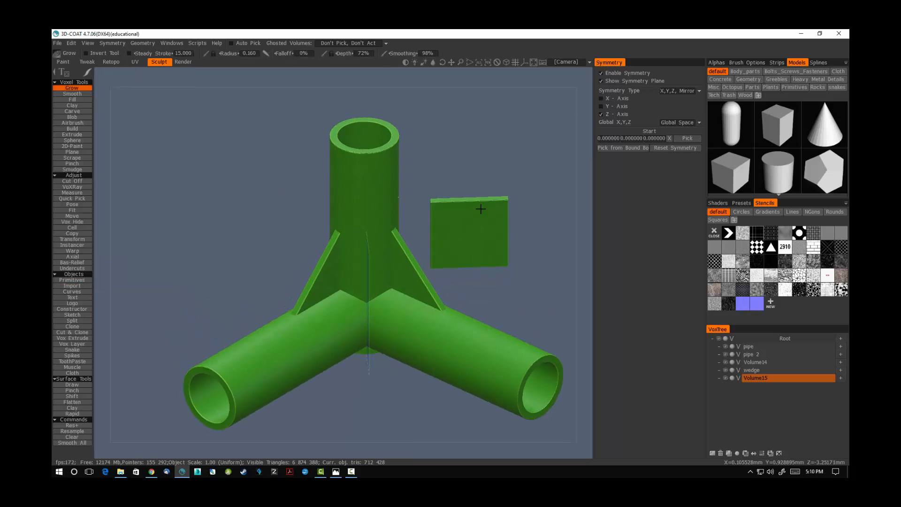
click(725, 370)
drag(592, 311, 535, 268)
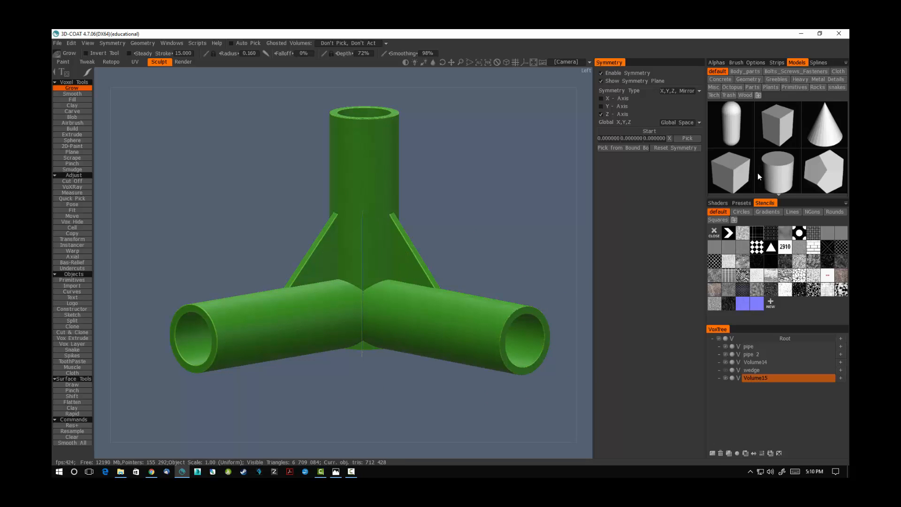
- Bring the wedge plate back into the Import tool and check the joint photo for the remaining lower wedge
drag(742, 171, 567, 225)
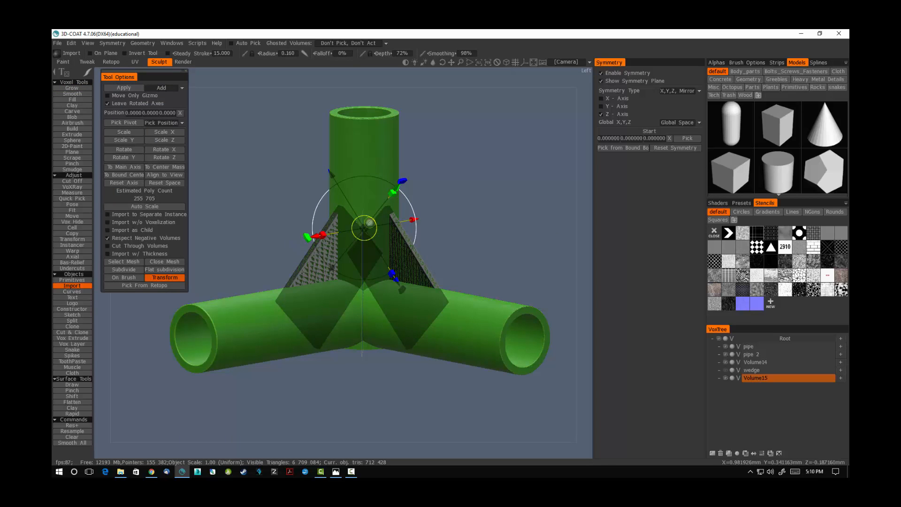
drag(501, 238, 499, 199)
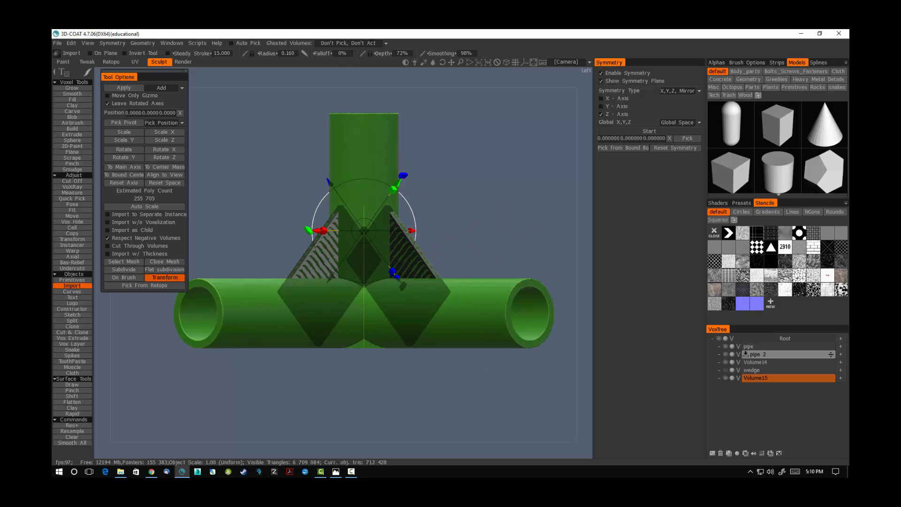
drag(849, 98, 556, 89)
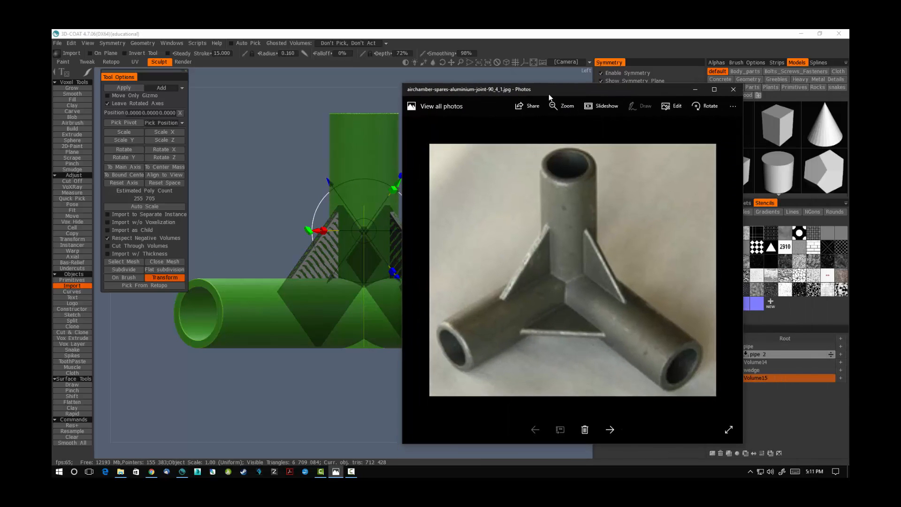
drag(548, 92, 848, 114)
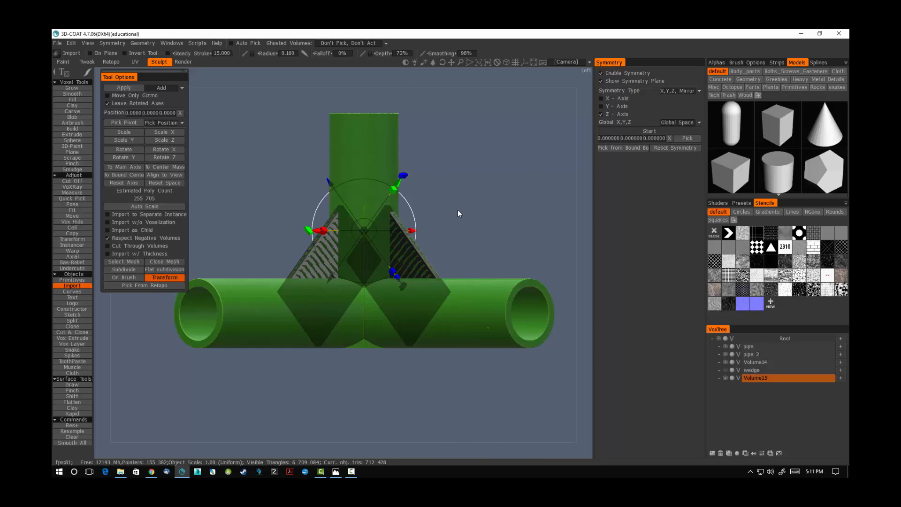
- Reset the plate's transform space and realign its rotated gizmo axes by toggling Leave Rotated Axes
drag(458, 209, 388, 272)
click(163, 183)
drag(403, 182, 459, 311)
drag(354, 304, 445, 185)
middle_drag(445, 185, 471, 289)
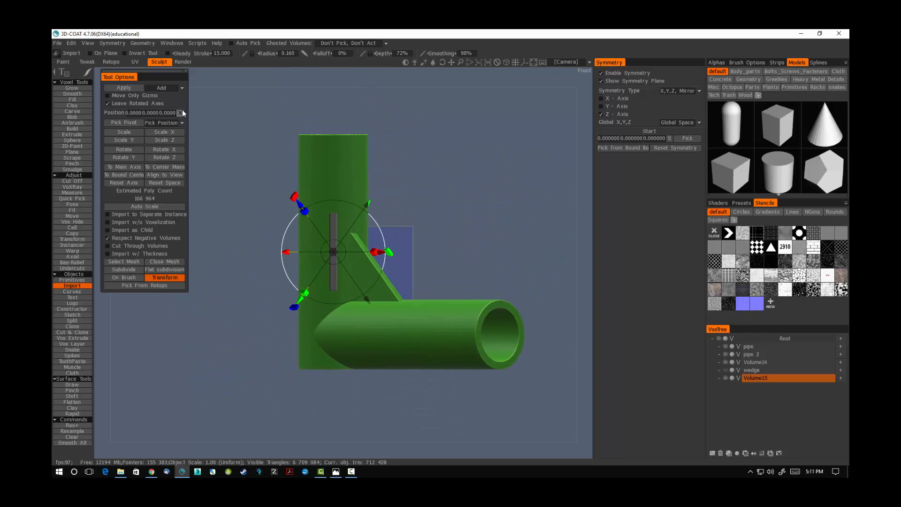
click(136, 104)
click(137, 104)
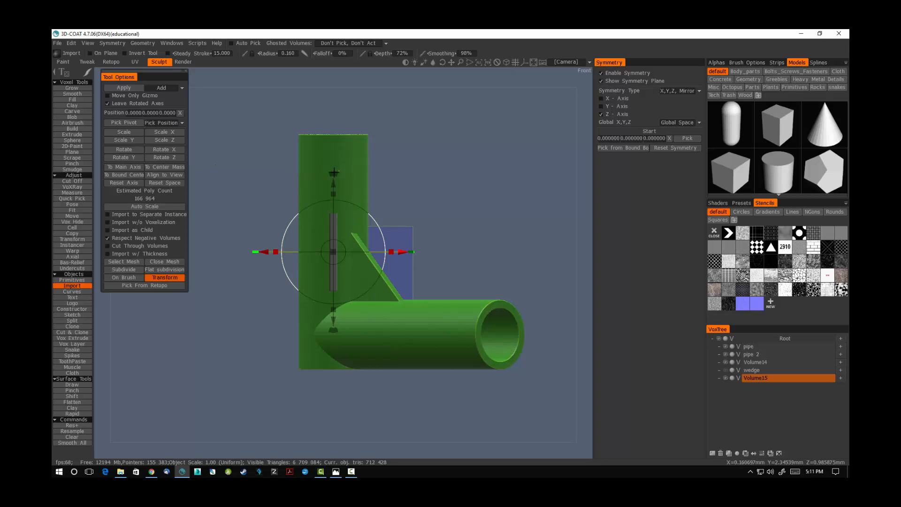
- Lay the plate flat, lower it to the level of the two lower pipes and slide it outward into the corner between them
drag(333, 174, 369, 223)
drag(333, 252, 352, 327)
drag(472, 253, 376, 287)
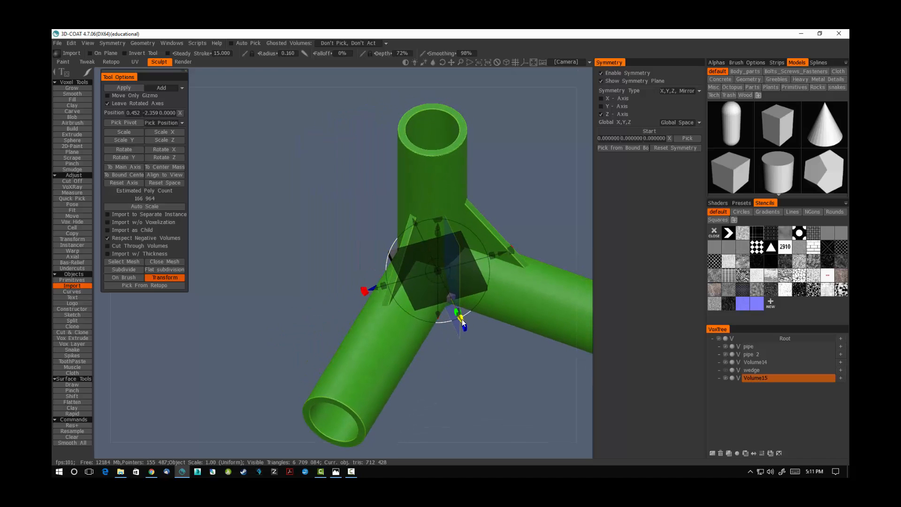
drag(462, 319, 482, 348)
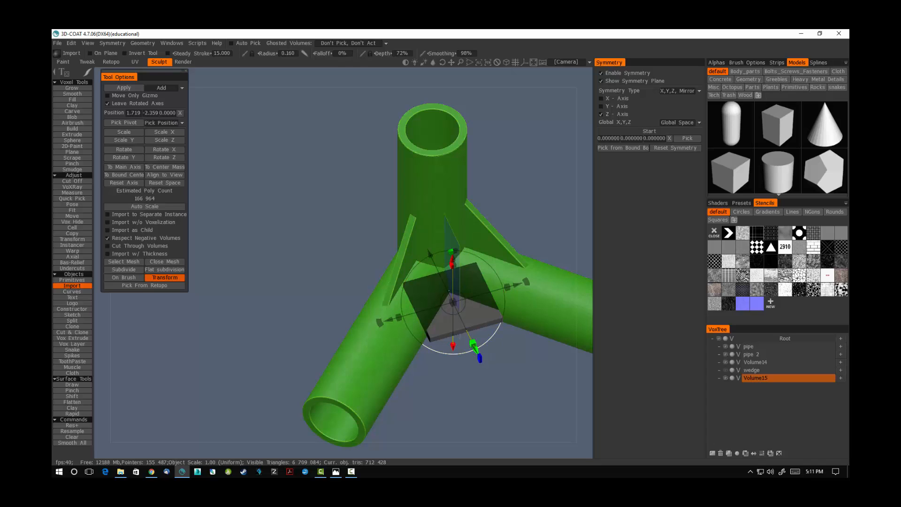
- Widen the flat plate to span both lower pipes, apply it to the wedge volume and inspect the joint from below
drag(508, 293, 533, 291)
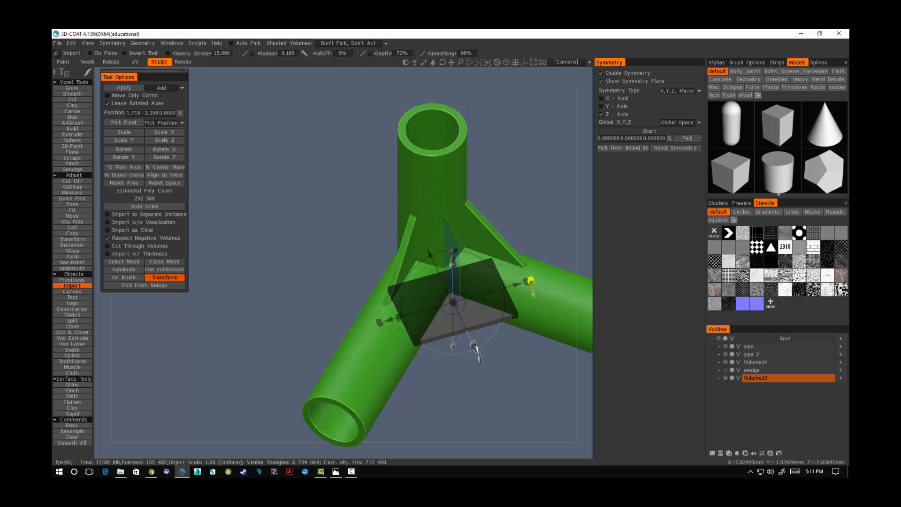
key(Return)
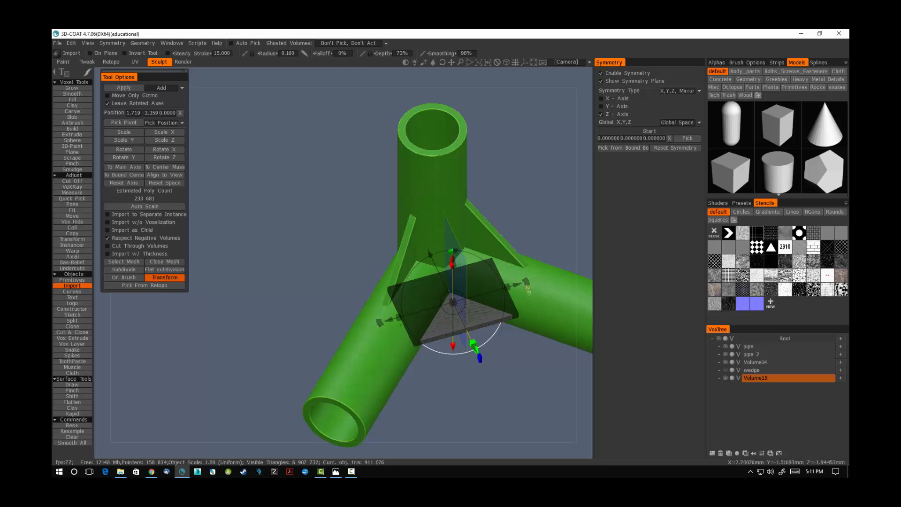
click(78, 88)
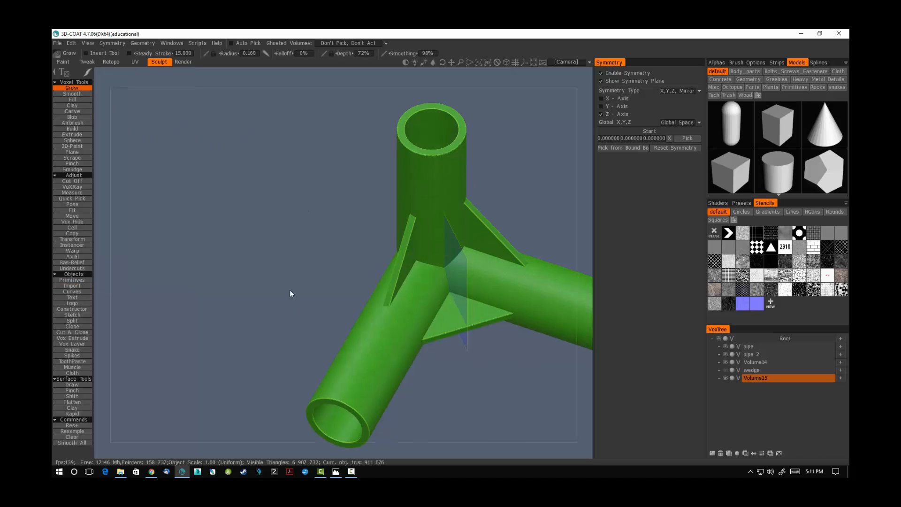
drag(289, 289, 571, 196)
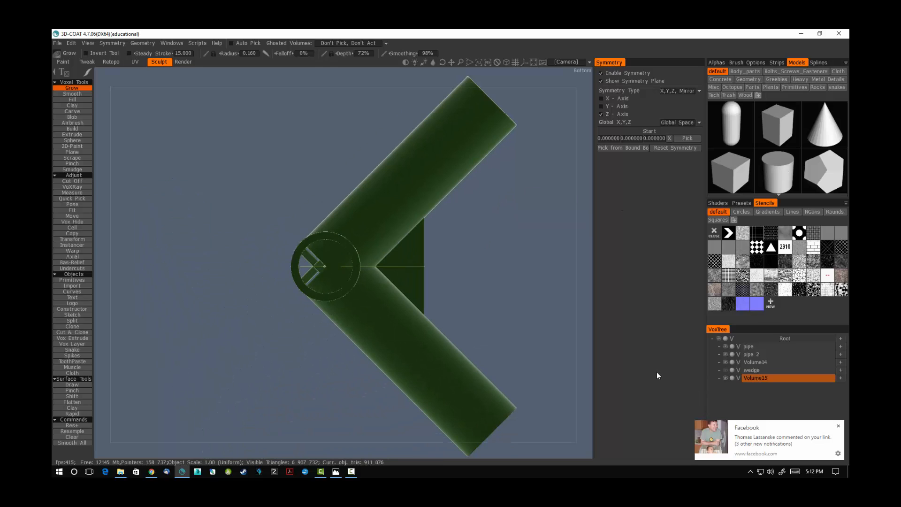
- Dismiss the notification, add an empty volume with symmetry off, and merge the visible pipes and wedges into it, keeping the originals
click(839, 427)
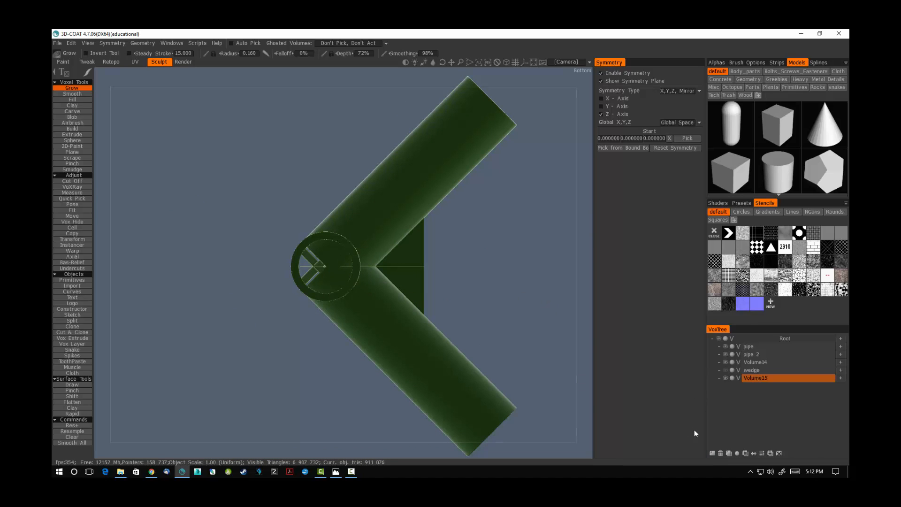
click(712, 454)
click(603, 74)
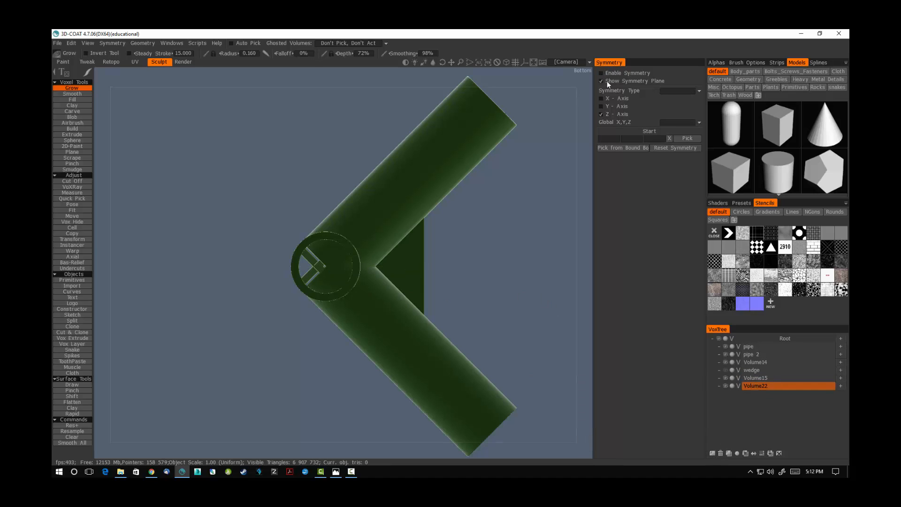
double_click(772, 388)
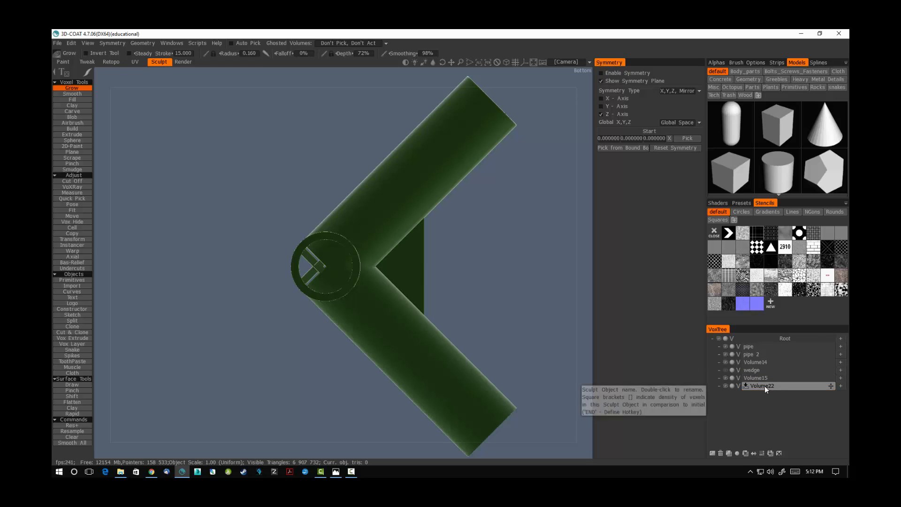
right_click(764, 385)
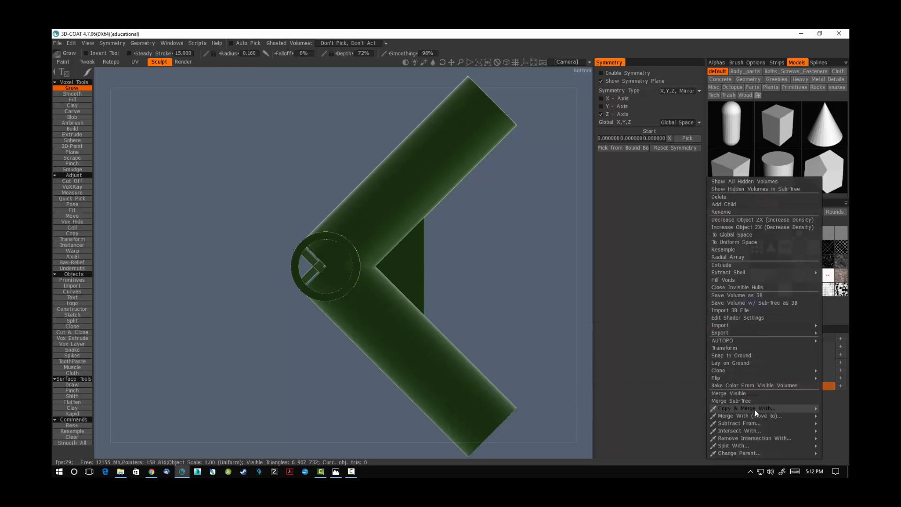
mouse_move(746, 408)
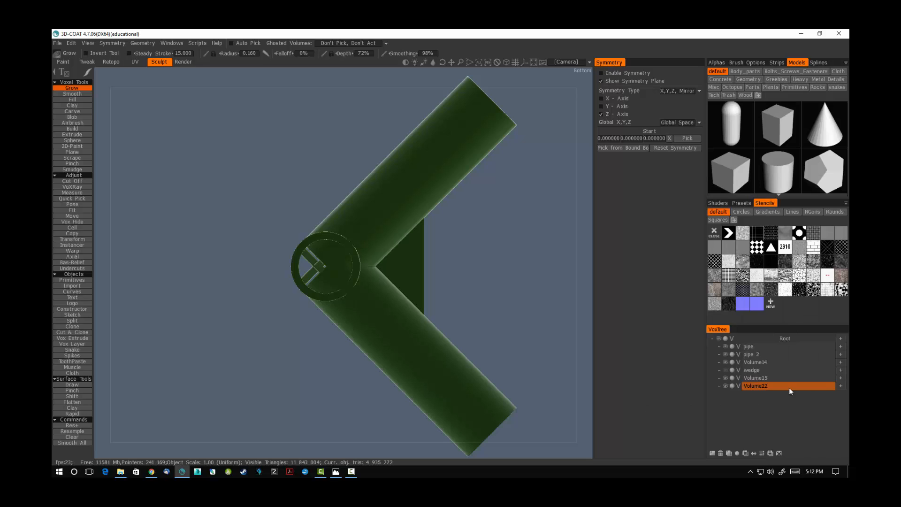
- Hide the original pipe, pipe 2 and wedge plate volumes so only the merged joint volume is shown
click(725, 363)
click(725, 355)
click(725, 346)
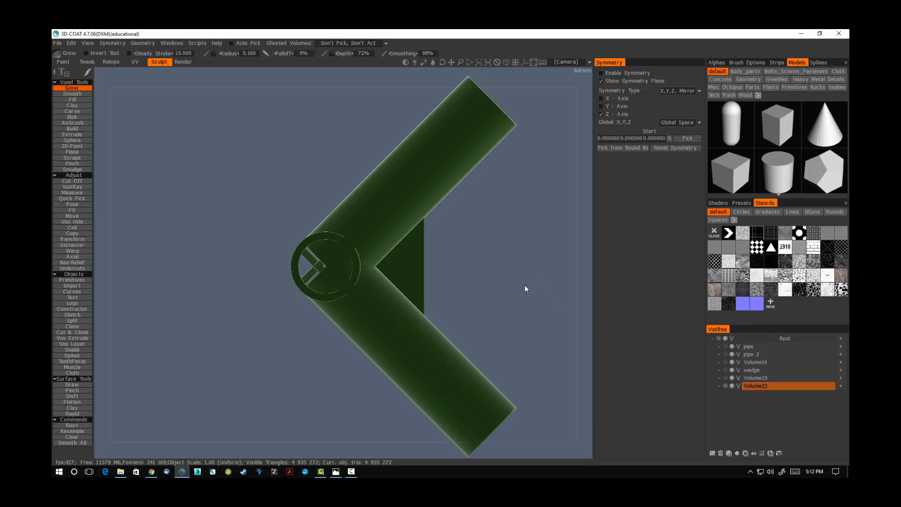
- Load the cylinder primitive, reset its transform space and scale it down to match the vertical pipe's bore
click(772, 168)
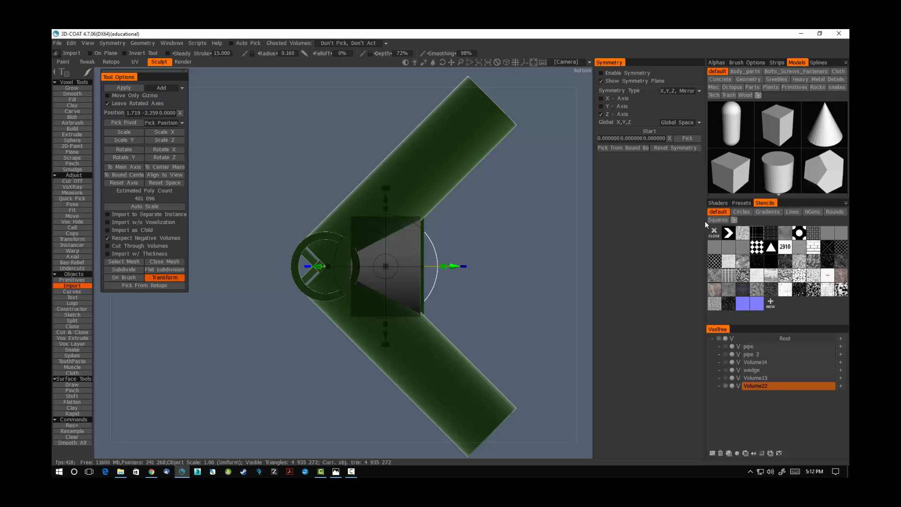
click(150, 182)
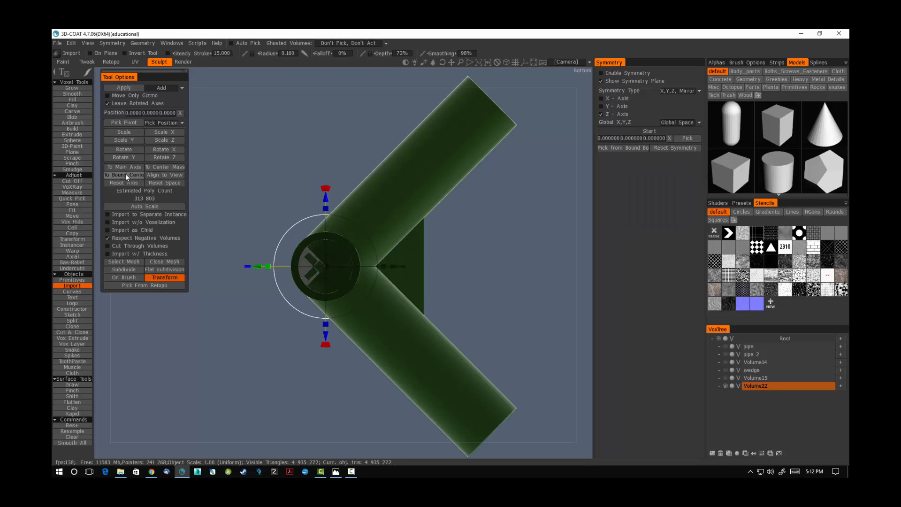
drag(323, 266, 316, 285)
scroll(332, 344, up, 2)
right_drag(331, 345, 483, 318)
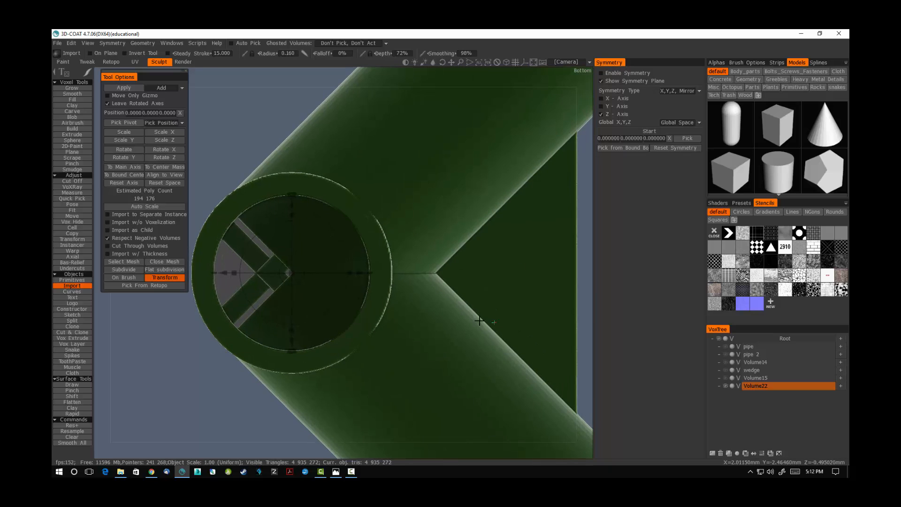
- Fine-tune the cylinder's diameter to the vertical pipe's bore and lengthen it until it extends past both pipe ends
mouse_move(292, 274)
mouse_down()
mouse_move(308, 280)
mouse_move(292, 286)
mouse_up()
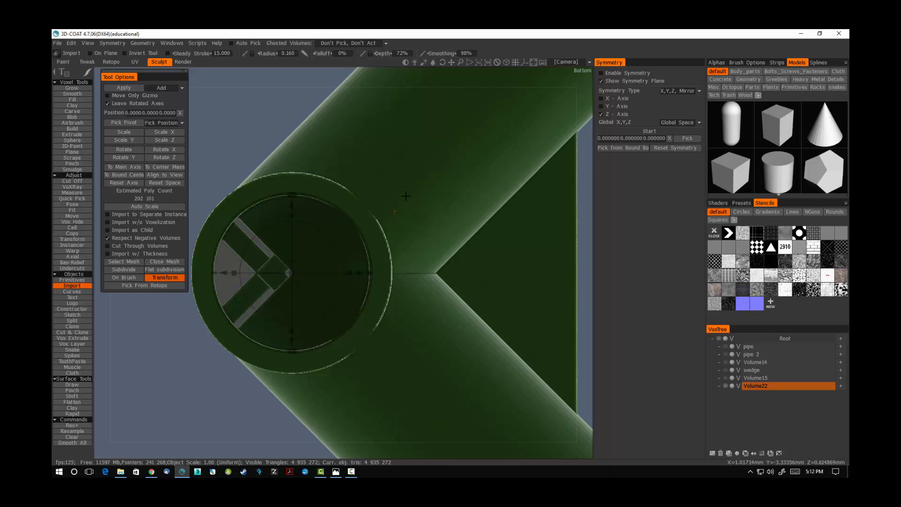
drag(415, 183, 456, 323)
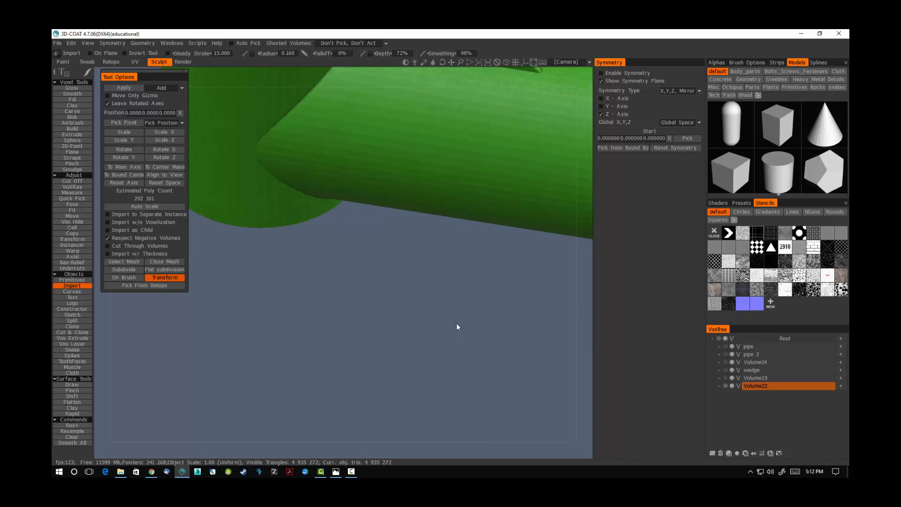
key(KP_2)
right_drag(458, 324, 343, 233)
middle_drag(343, 233, 354, 366)
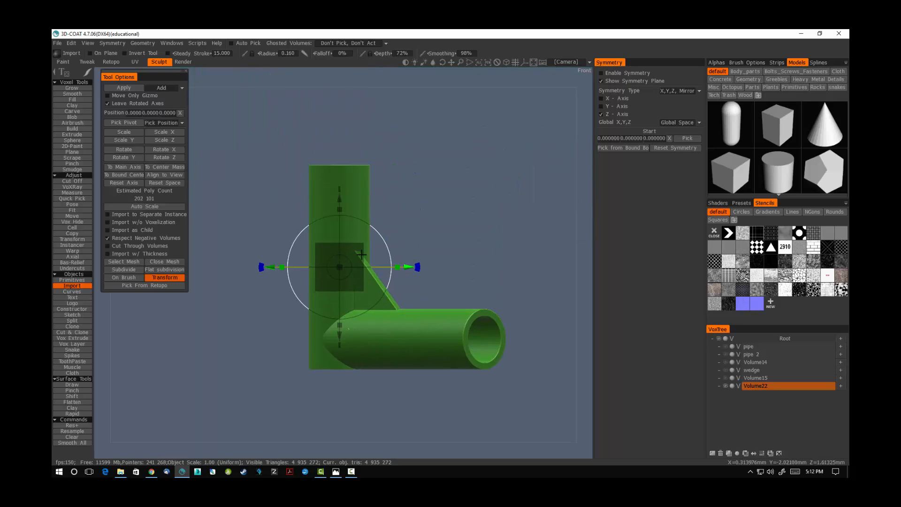
drag(339, 209, 338, 186)
drag(337, 201, 337, 141)
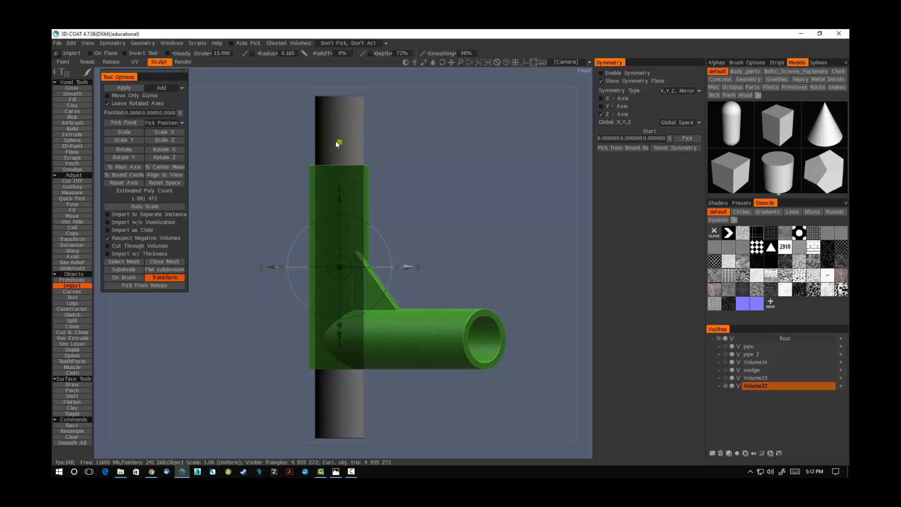
- Subtract the cylinder from the joint volume to clear the vertical pipe, leave the import for the Grow tool and check the bore
drag(422, 176, 342, 250)
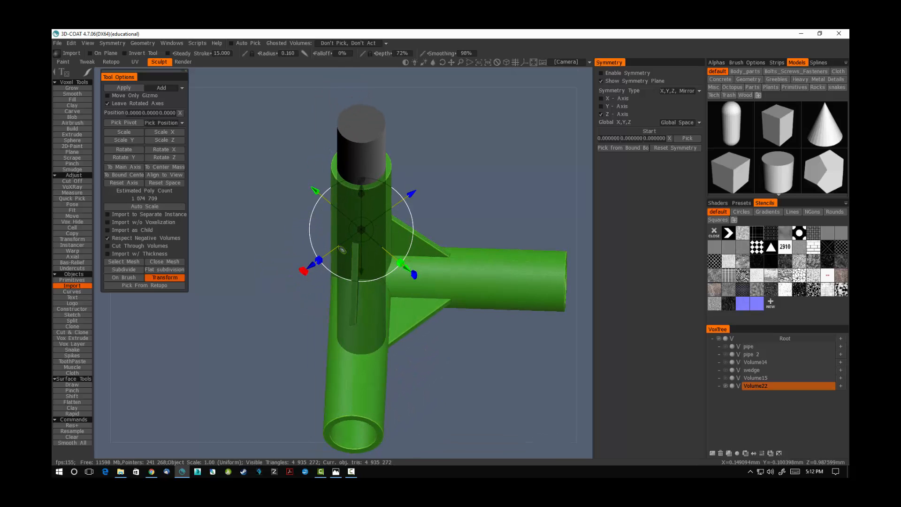
click(72, 88)
drag(428, 202, 344, 164)
drag(451, 249, 417, 205)
drag(469, 236, 494, 260)
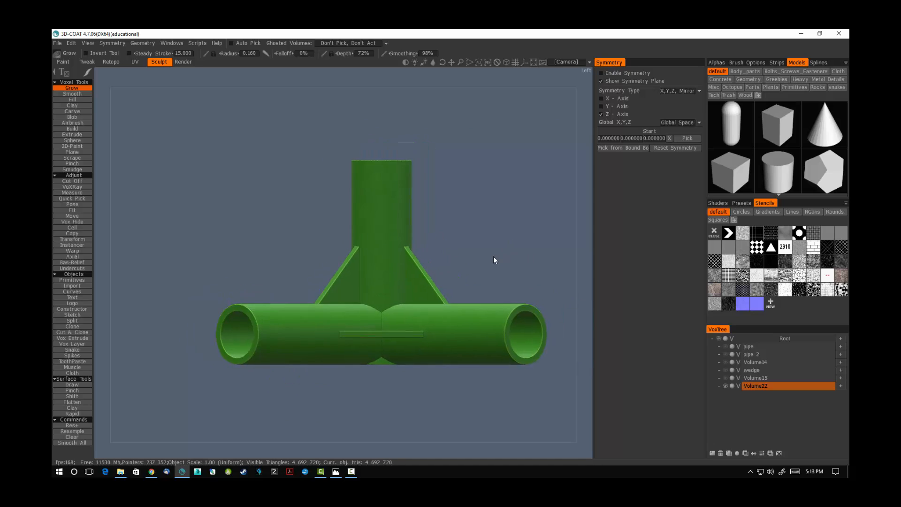
- Bring back the import cylinder, rotate it to horizontal and turn it in line with one of the lower pipes
key(ctrl+z)
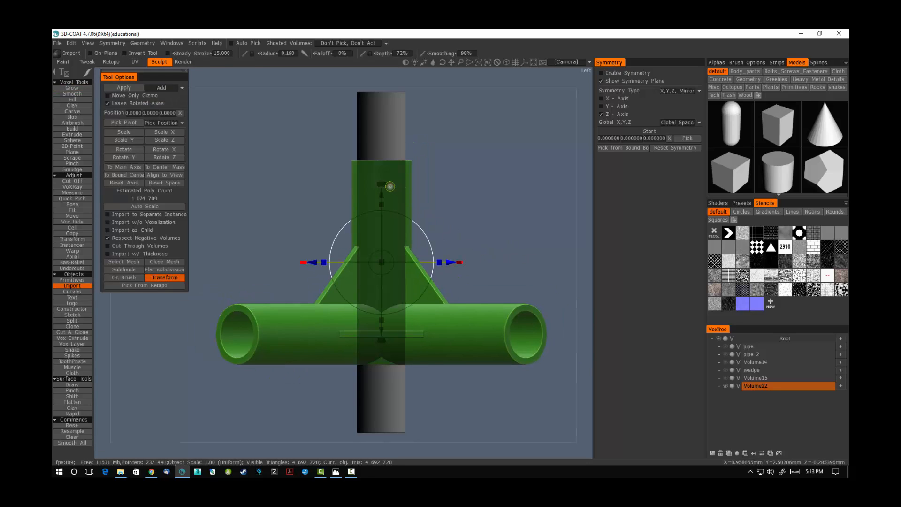
drag(381, 184, 419, 236)
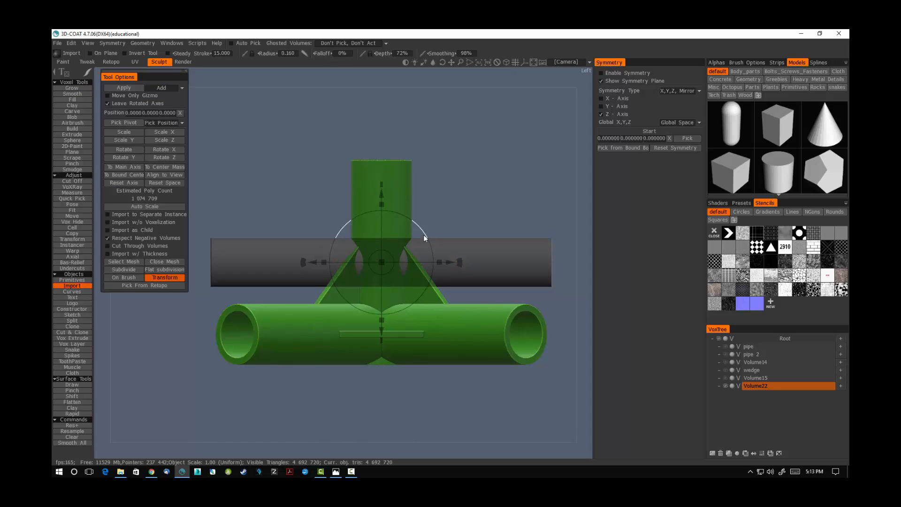
drag(477, 164, 463, 248)
middle_drag(463, 247, 428, 260)
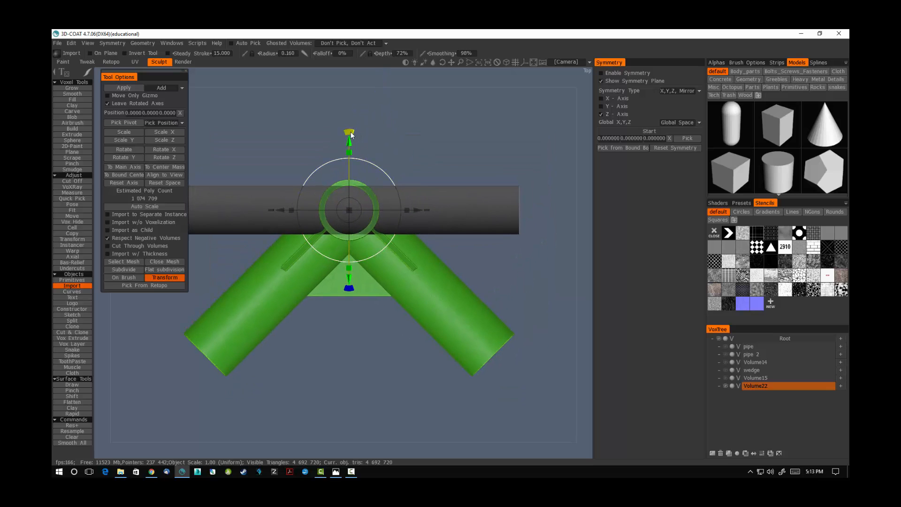
drag(350, 132, 380, 164)
drag(420, 244, 412, 151)
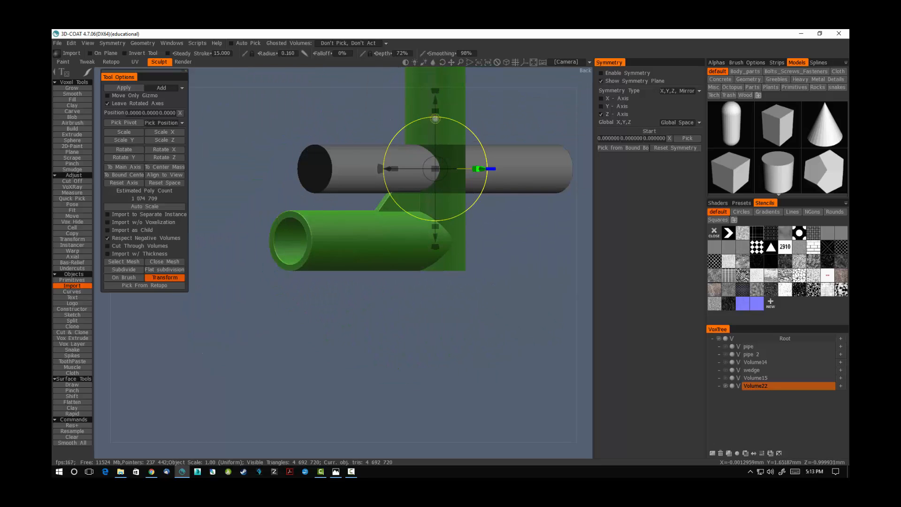
- Lower the cylinder into the lower pipe, slide it outward along the bore and subtract it with Z-axis symmetry enabled
drag(435, 98, 447, 175)
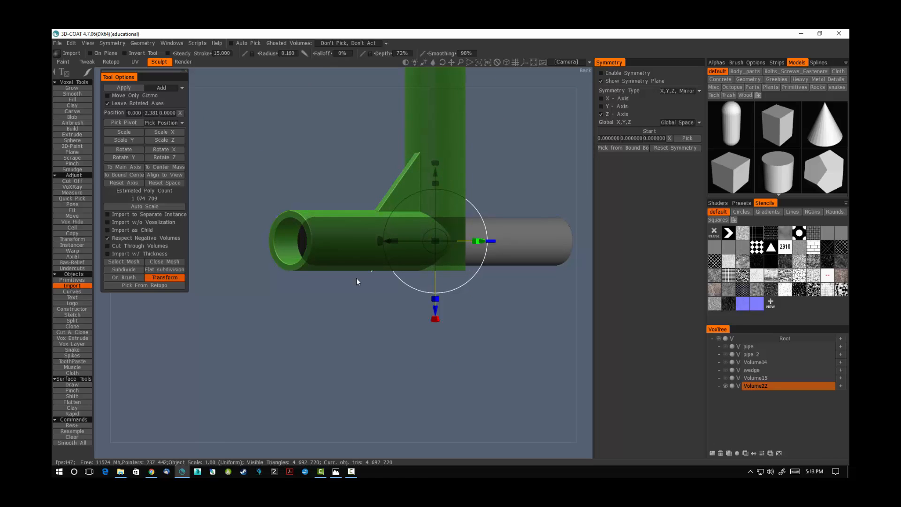
mouse_move(356, 278)
mouse_down()
mouse_move(423, 277)
mouse_move(383, 296)
mouse_move(340, 286)
mouse_move(412, 269)
mouse_move(366, 245)
mouse_move(260, 254)
mouse_move(441, 160)
mouse_move(444, 189)
mouse_move(318, 267)
mouse_move(351, 310)
mouse_move(339, 283)
mouse_up()
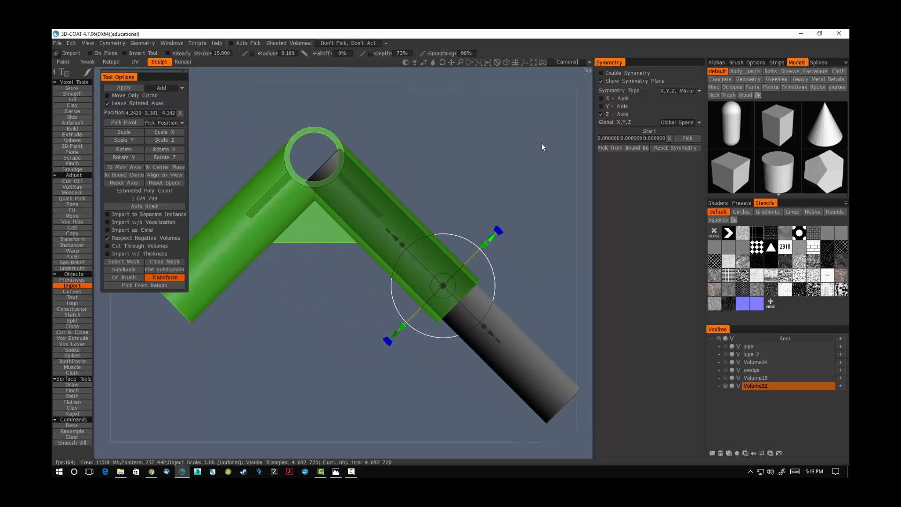
click(601, 73)
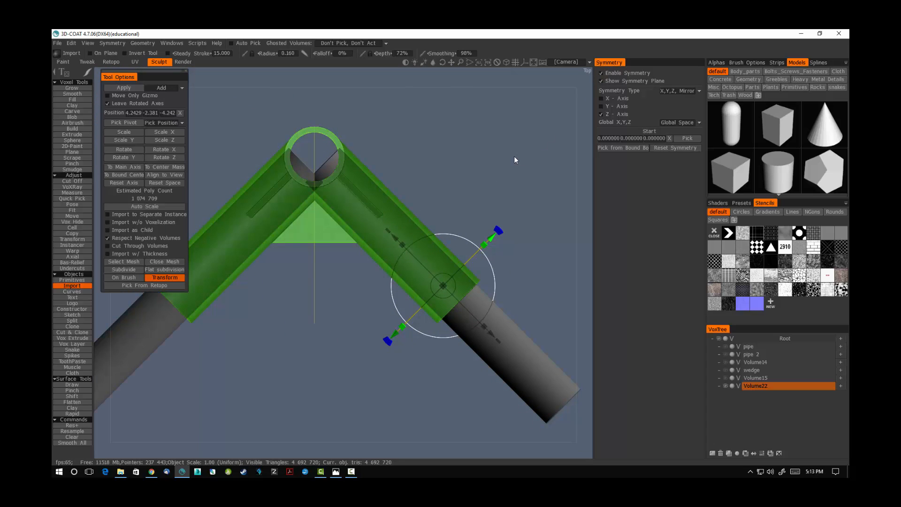
click(72, 89)
- Examine the cleared bores and wedge plates of the joint and compare them with the reference photo
drag(291, 340, 392, 336)
scroll(472, 314, up, 4)
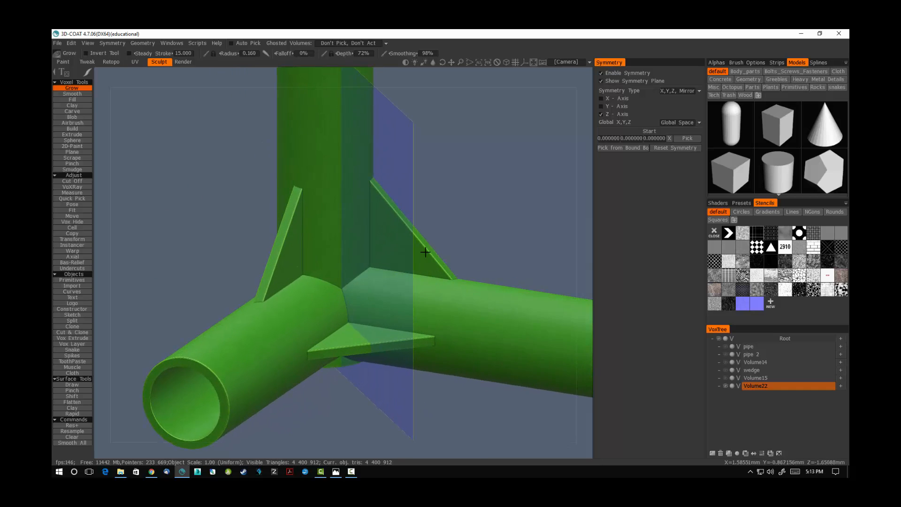
middle_drag(426, 252, 433, 257)
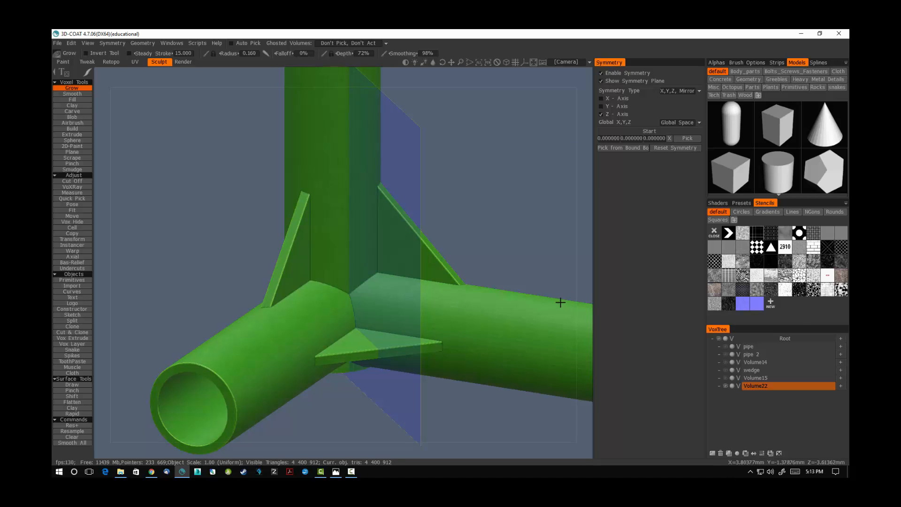
middle_drag(559, 301, 481, 272)
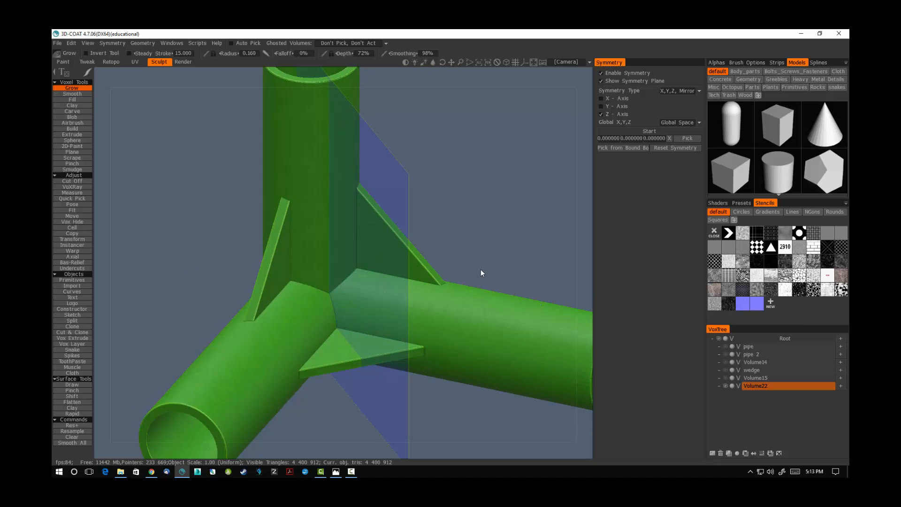
right_drag(486, 268, 409, 283)
click(336, 472)
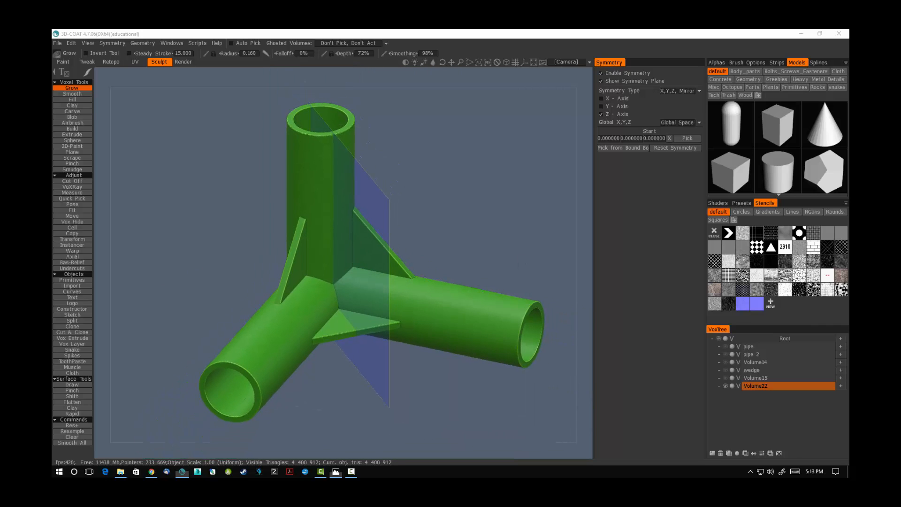
drag(645, 89, 896, 73)
click(524, 249)
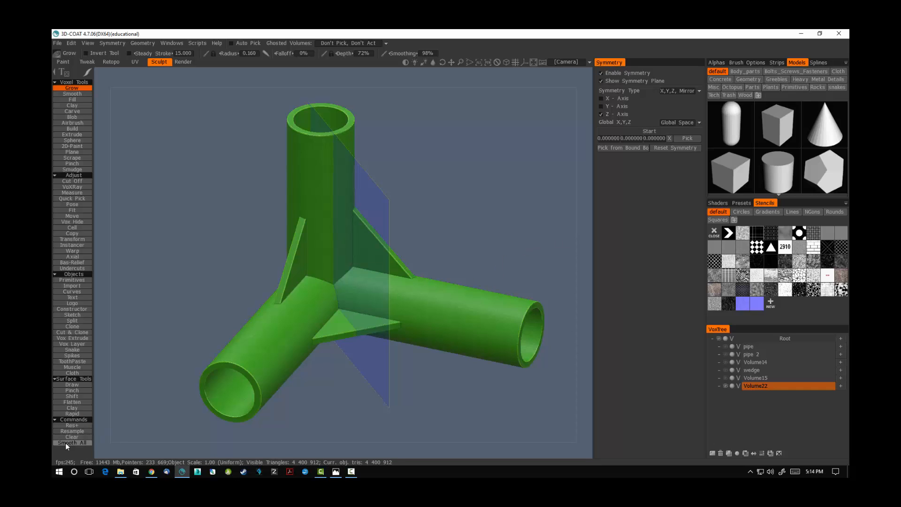
- Examine the joint's edges from several angles and close up at the rim of the vertical pipe
drag(513, 230, 497, 227)
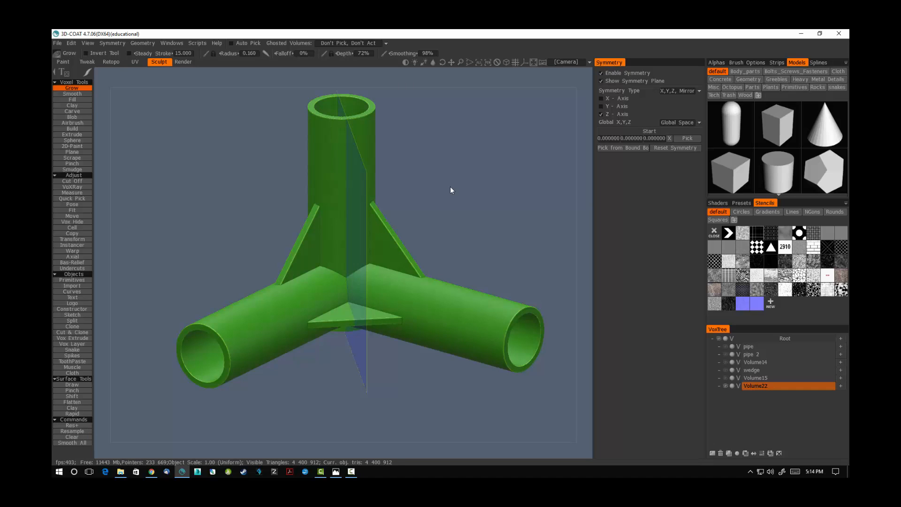
middle_drag(451, 190, 462, 219)
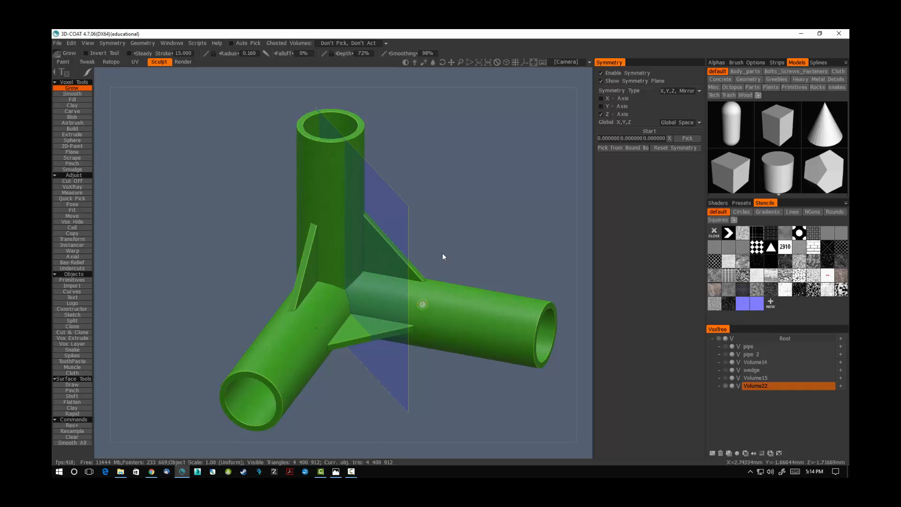
middle_drag(441, 191, 421, 203)
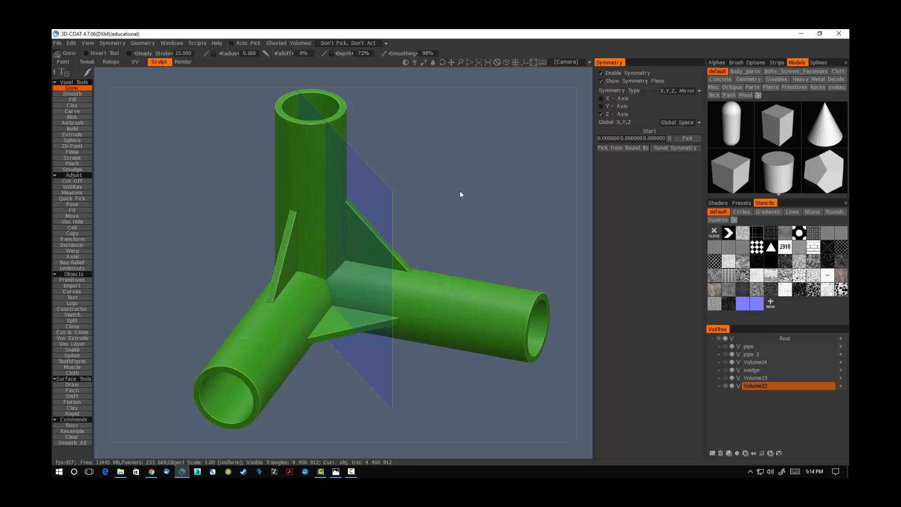
drag(460, 186, 440, 199)
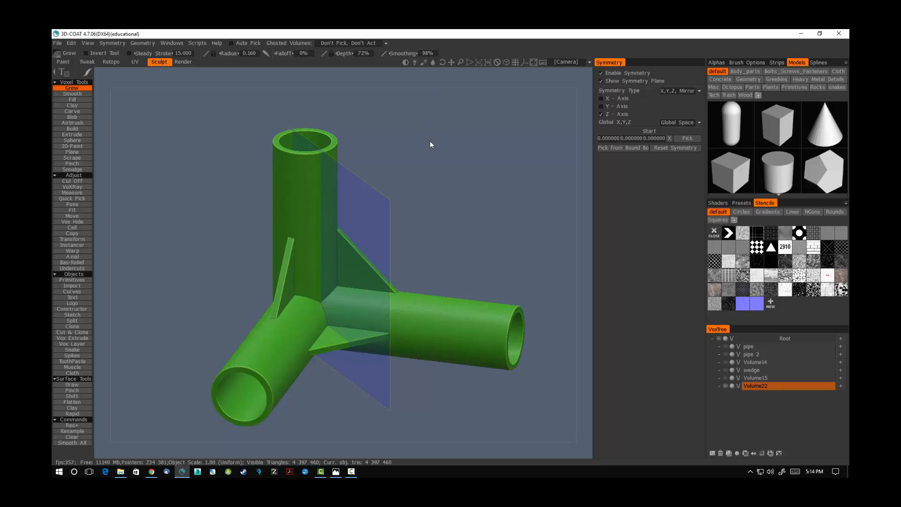
right_drag(366, 148, 471, 152)
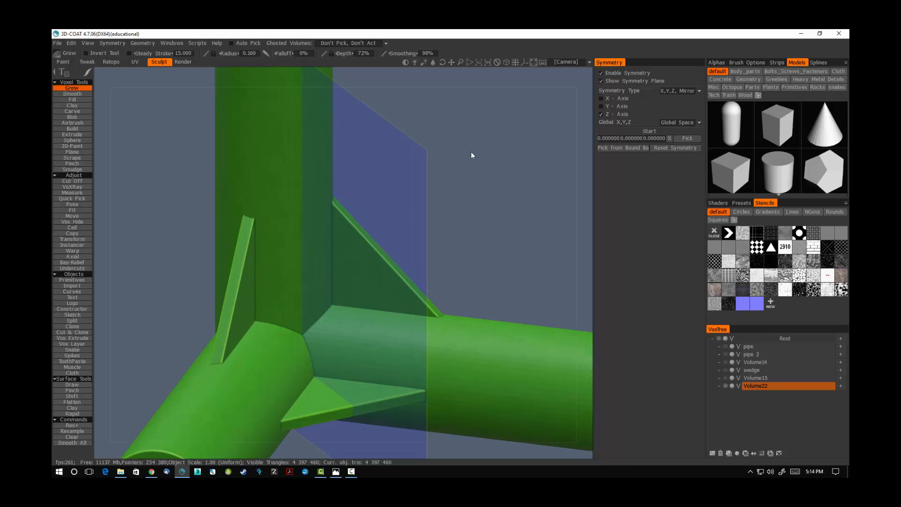
middle_drag(471, 152, 484, 254)
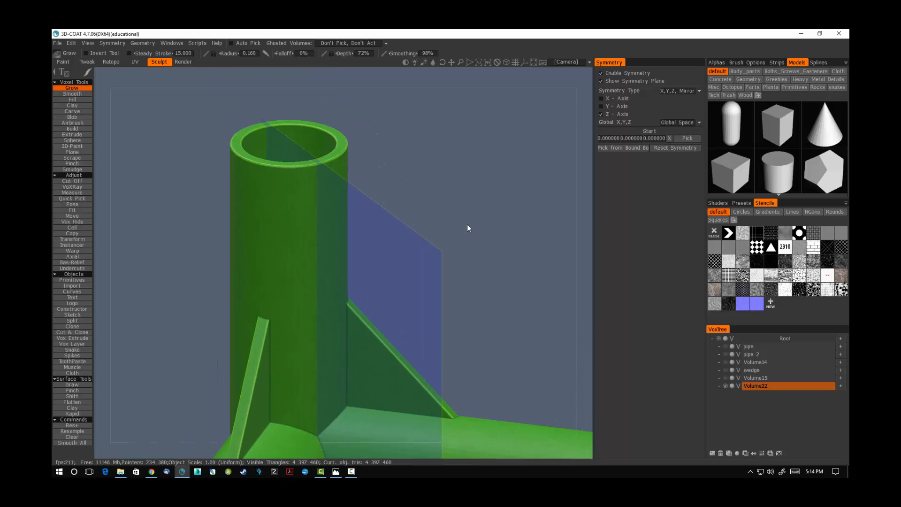
middle_drag(429, 195, 467, 243)
right_drag(467, 244, 589, 243)
middle_drag(495, 214, 494, 217)
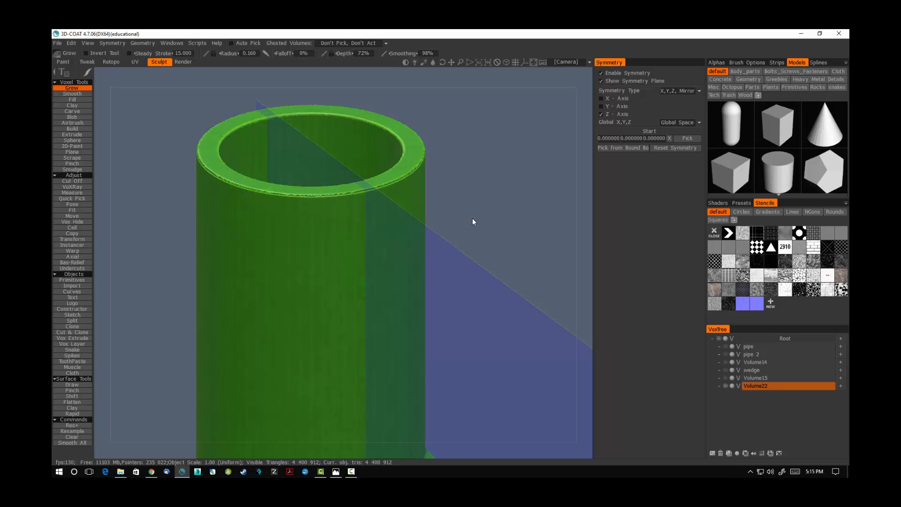
- Smooth the entire merged joint volume several times to round off its sharp edges
key(Return)
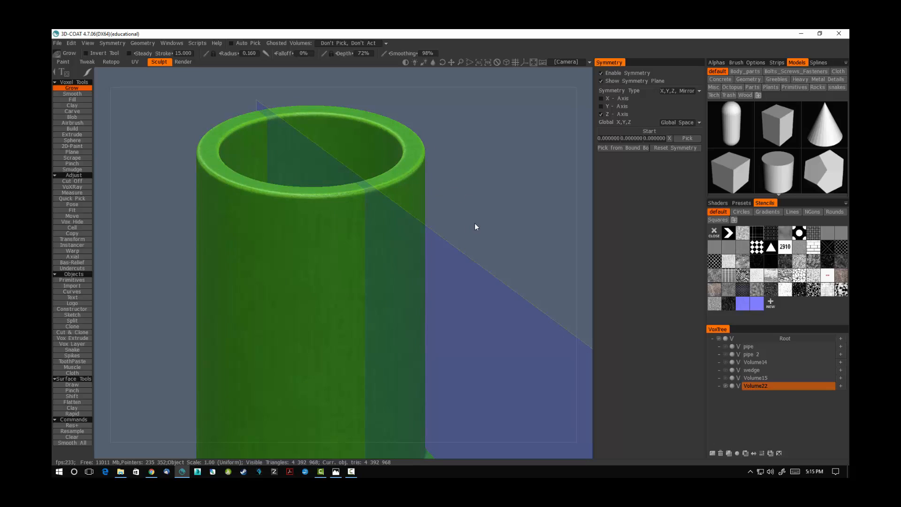
key(Return)
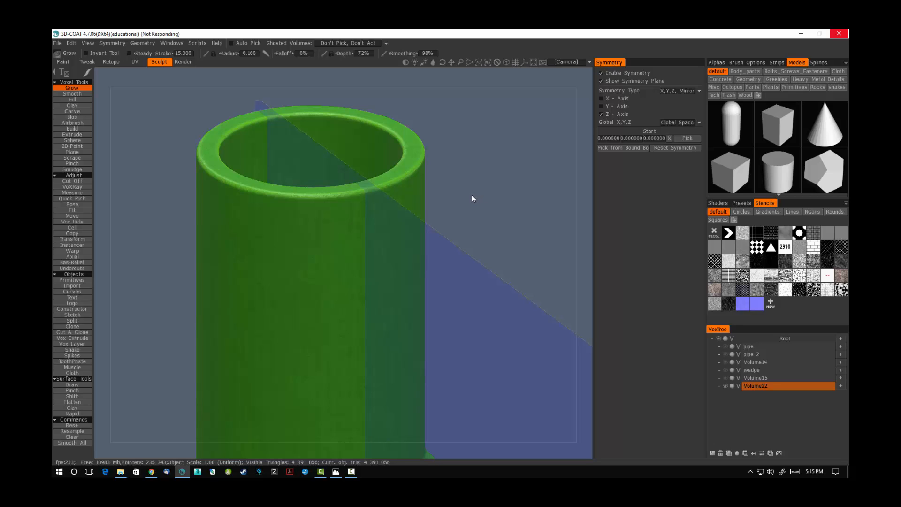
key(Return)
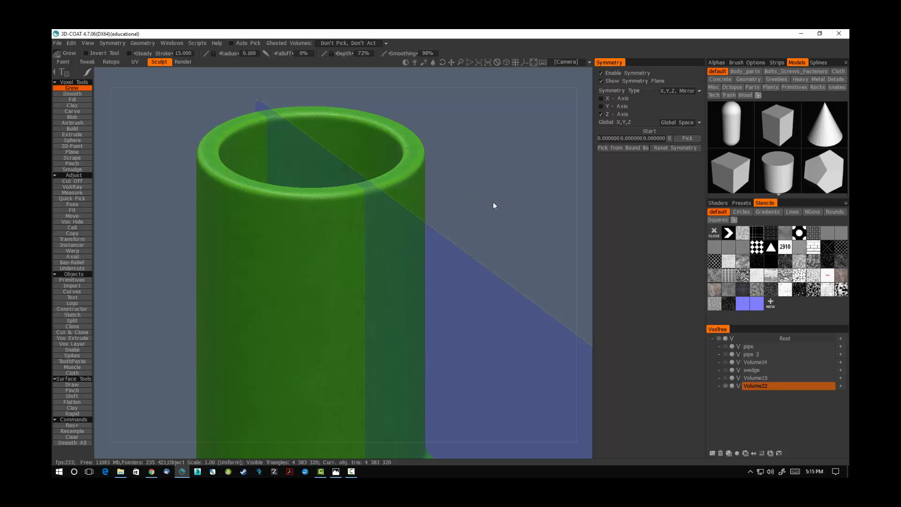
- Examine the smoothed pipe rim, wedge edges and pipe intersections up close and from the front
scroll(512, 207, down, 3)
scroll(398, 247, up, 6)
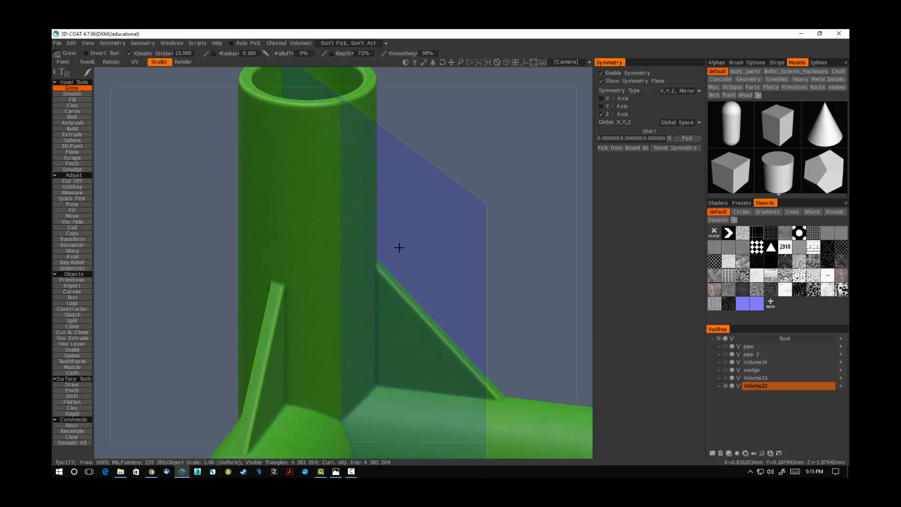
right_drag(392, 250, 277, 202)
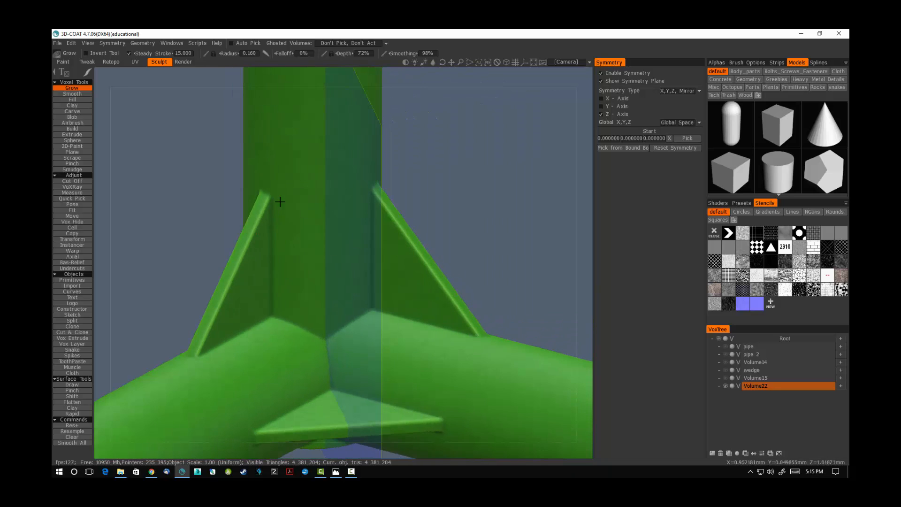
scroll(418, 205, up, 3)
scroll(418, 204, up, 5)
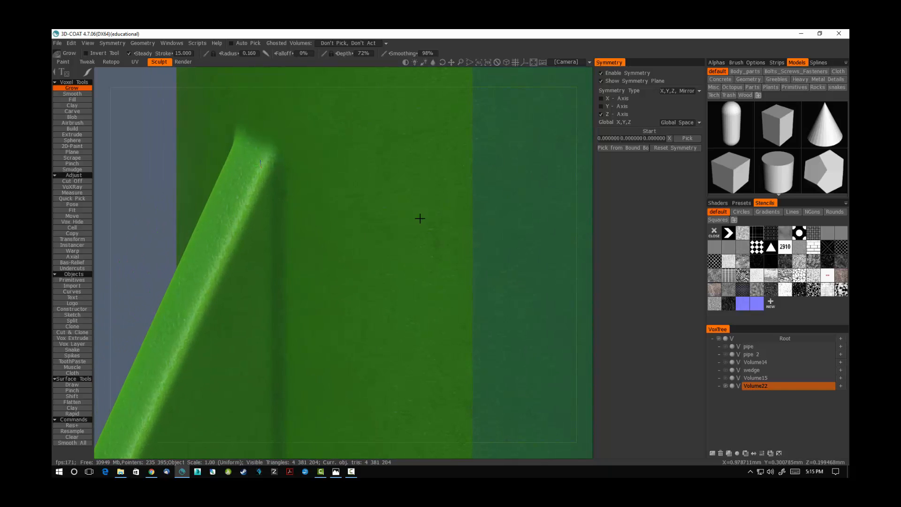
scroll(418, 217, down, 2)
scroll(391, 308, down, 2)
right_drag(413, 302, 274, 230)
scroll(387, 231, up, 1)
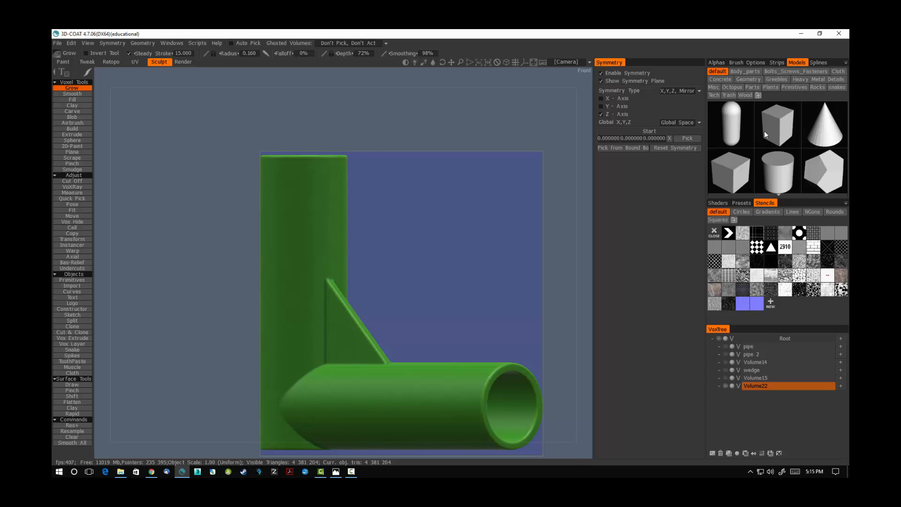
- Load the sphere primitive for import and add a new empty volume for it
scroll(765, 135, down, 2)
click(776, 149)
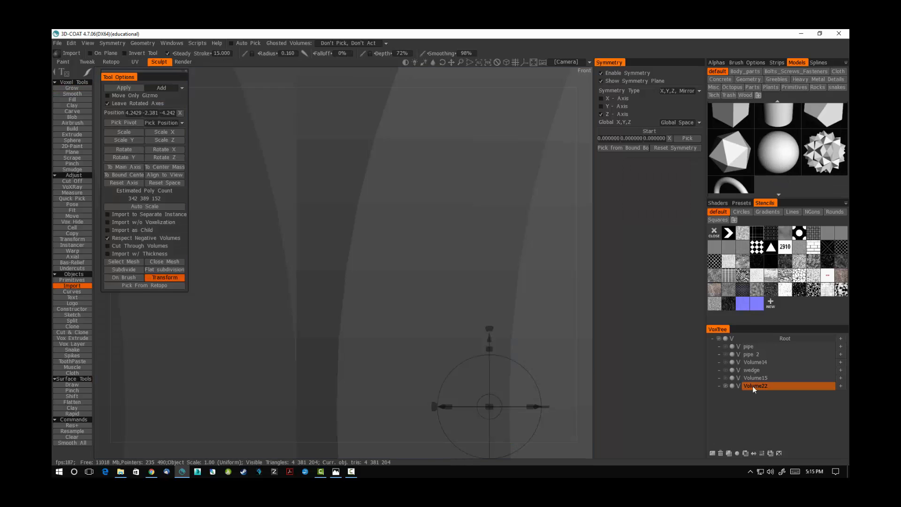
click(713, 453)
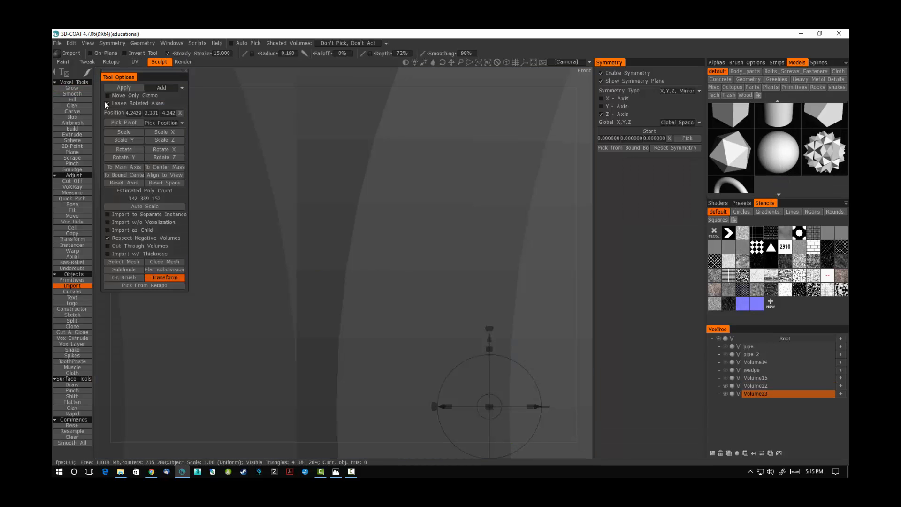
scroll(309, 283, down, 6)
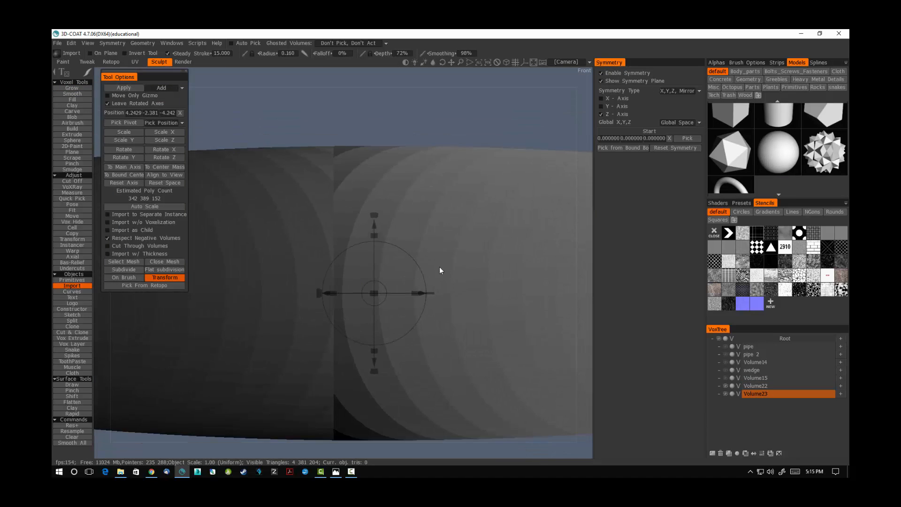
- Reset the imported sphere's space, scale it down and position it on the upper side of the vertical pipe
scroll(440, 271, down, 4)
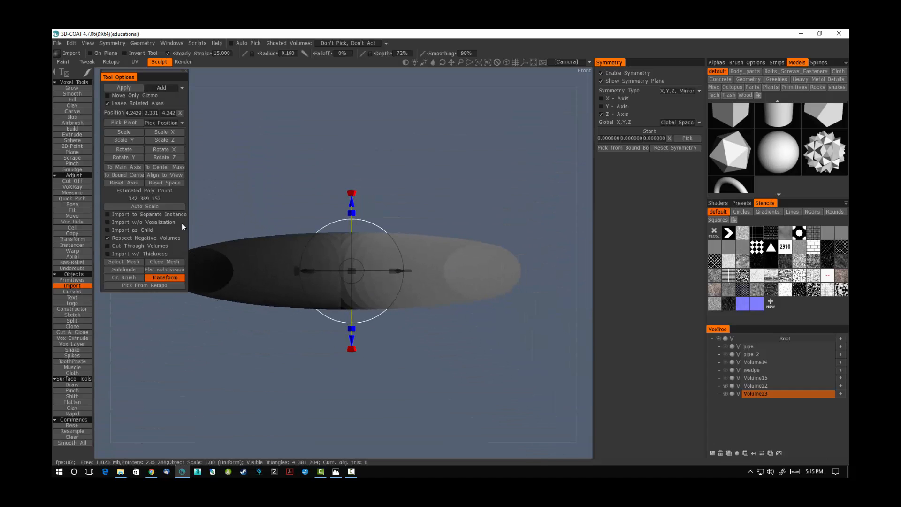
click(164, 182)
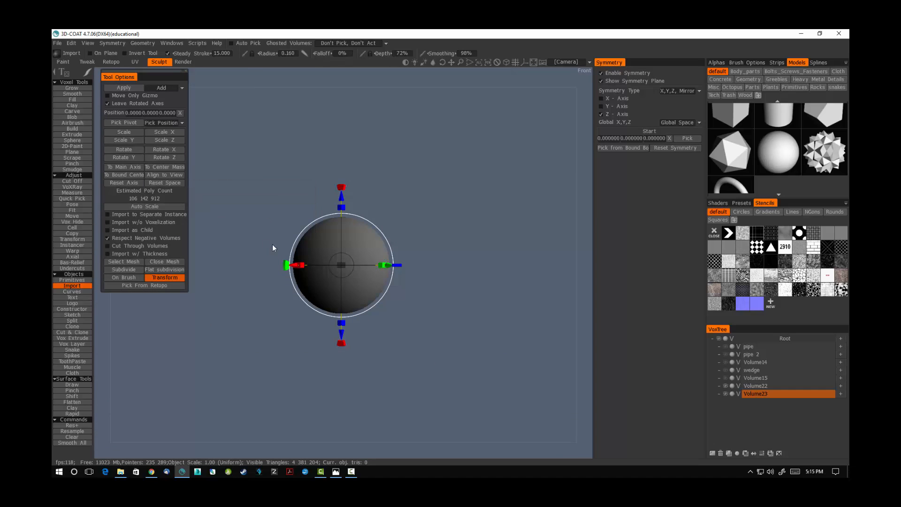
right_drag(375, 302, 277, 325)
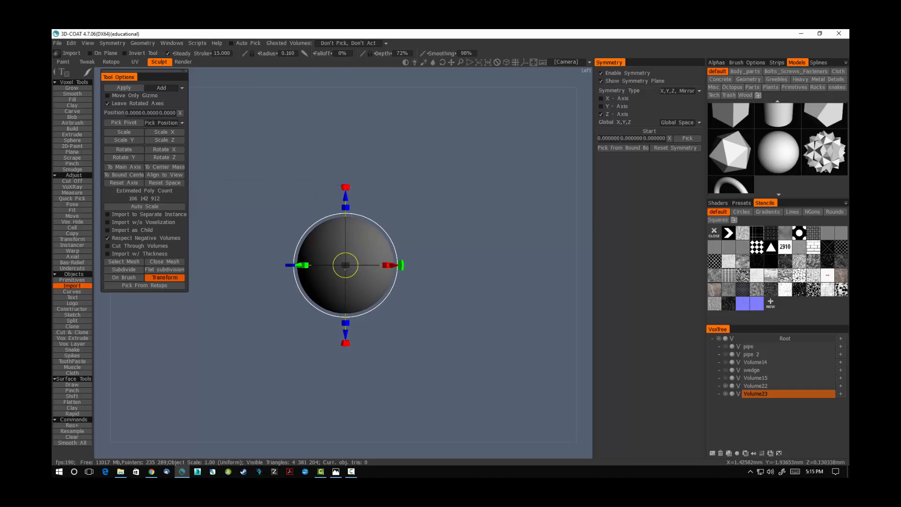
drag(346, 267, 250, 291)
scroll(332, 341, up, 6)
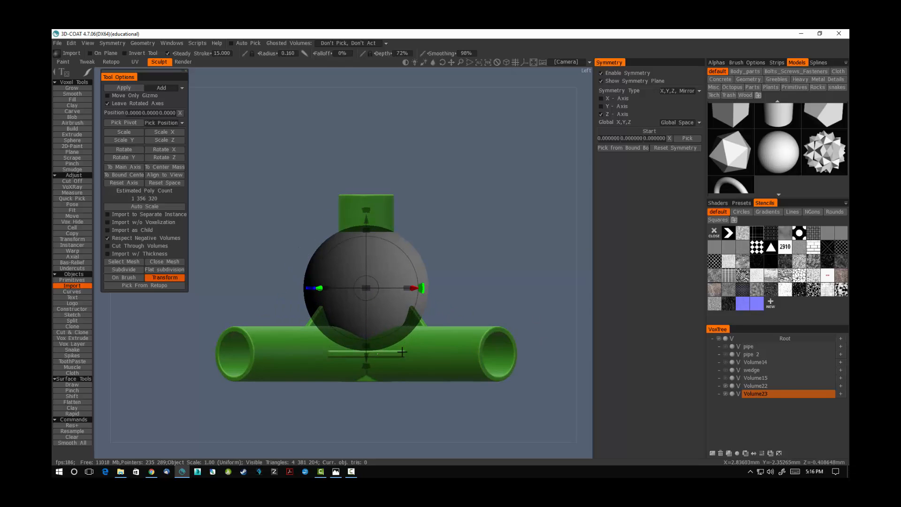
drag(378, 303, 322, 318)
drag(381, 305, 343, 205)
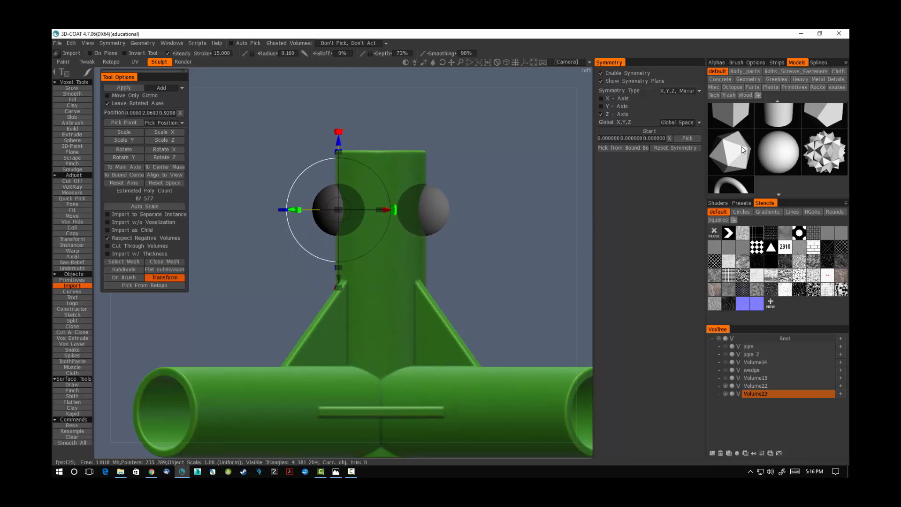
- Load the cone primitive instead, reset its space, turn it horizontal and move it beside the upper vertical pipe
scroll(745, 151, up, 3)
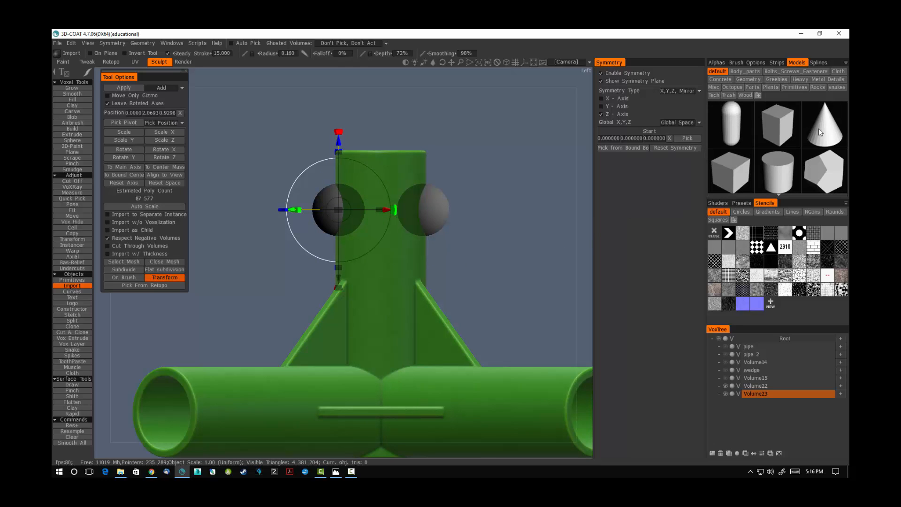
click(818, 128)
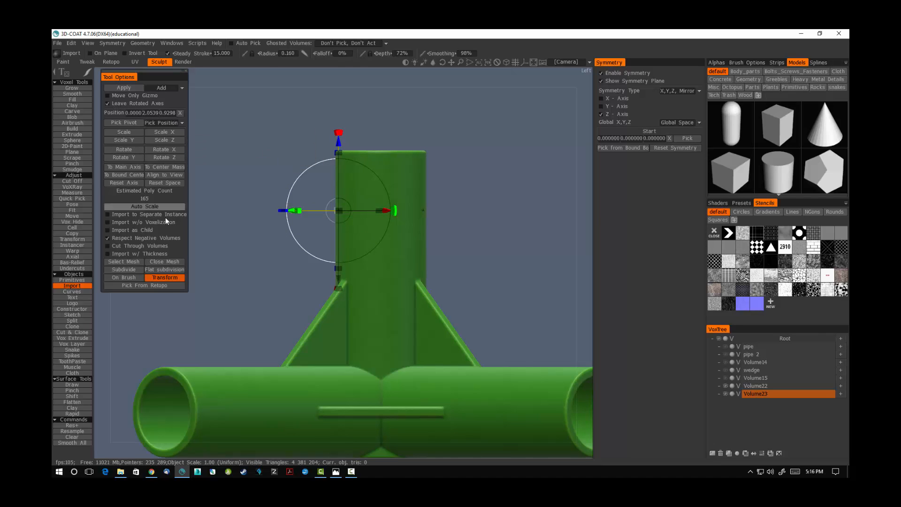
click(159, 184)
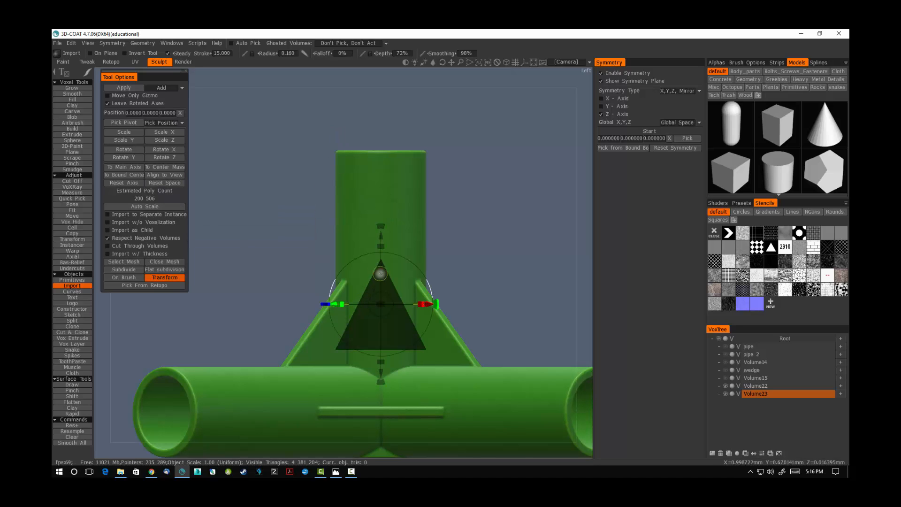
drag(381, 227, 344, 252)
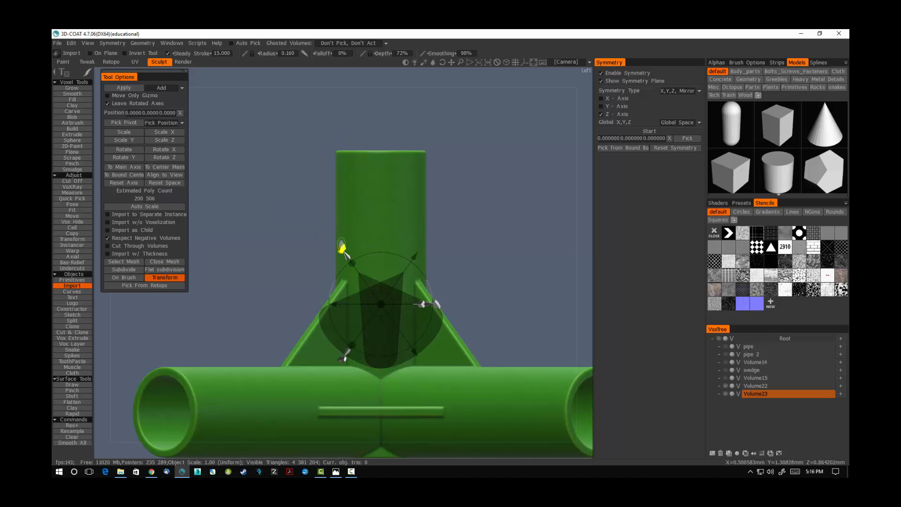
key(ctrl+z)
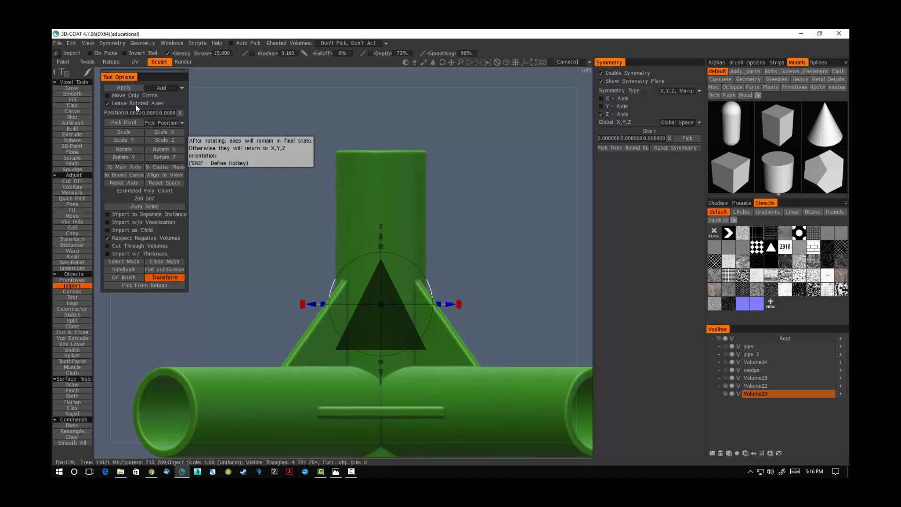
drag(302, 306, 353, 357)
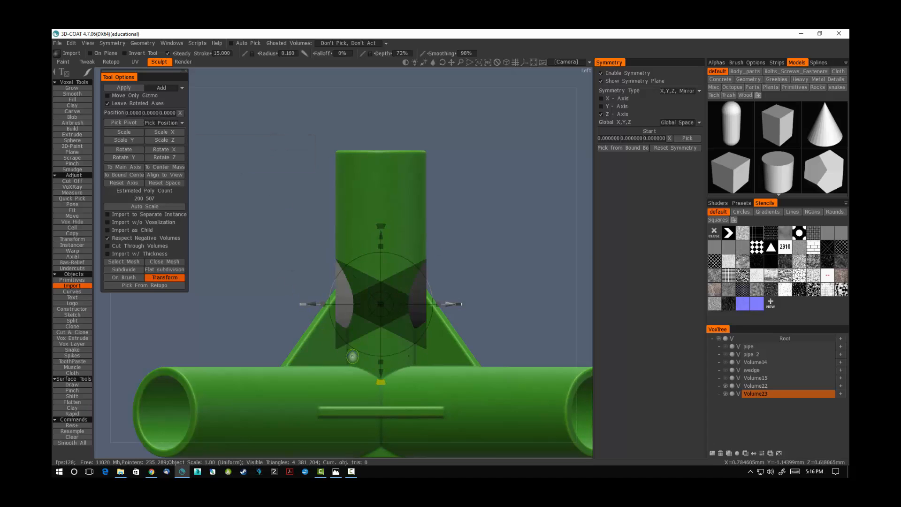
drag(387, 299, 302, 211)
- Scale the mirrored cones down slightly and move them inward along Z to about 1.35, into the vertical pipe's sides
alt+drag(373, 263, 471, 353)
alt+middle_drag(445, 303, 460, 343)
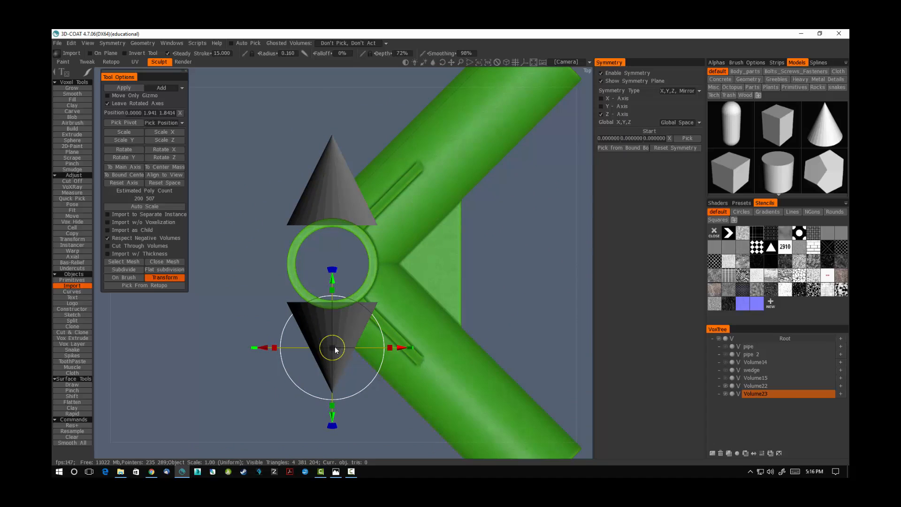
drag(336, 350, 319, 349)
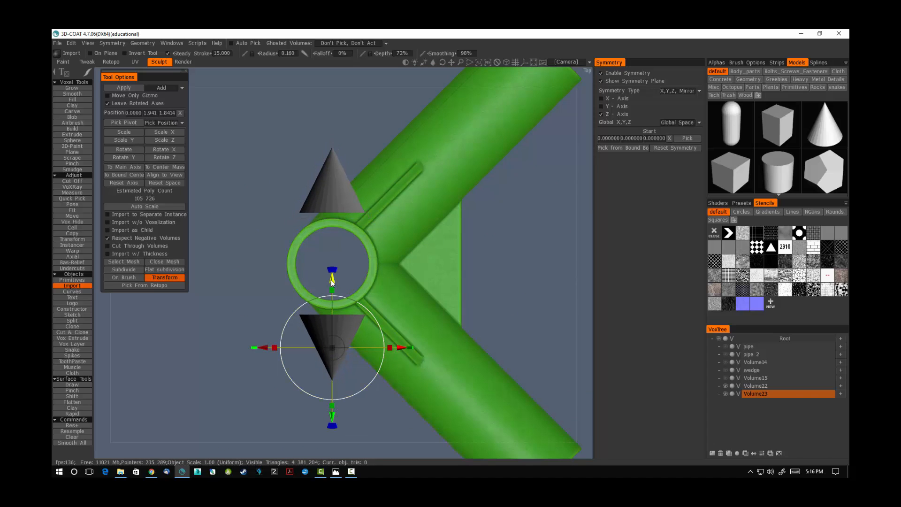
mouse_move(331, 280)
mouse_down()
mouse_move(331, 258)
mouse_move(318, 263)
mouse_move(301, 203)
mouse_move(330, 294)
mouse_up()
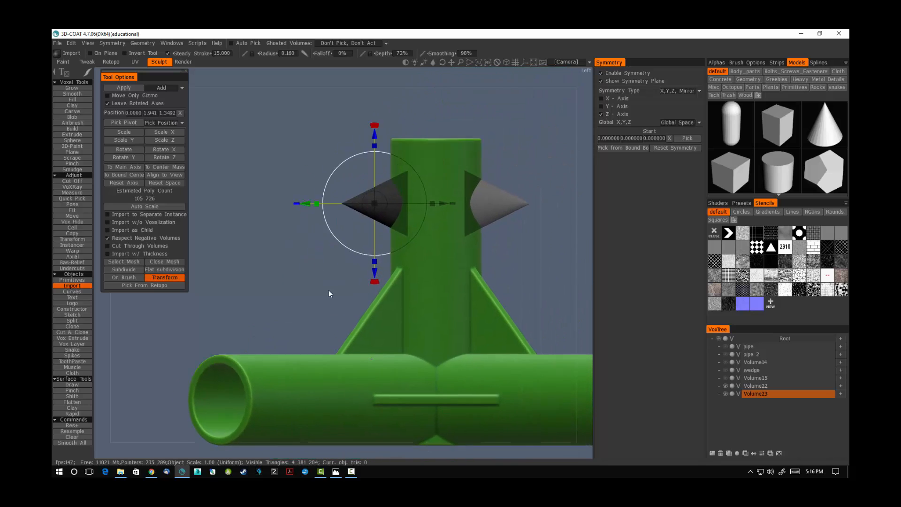
- Disable symmetry and make the remaining cone shorter and wider against the vertical pipe
click(601, 74)
middle_drag(463, 240, 444, 287)
right_drag(423, 308, 454, 307)
middle_drag(455, 307, 456, 320)
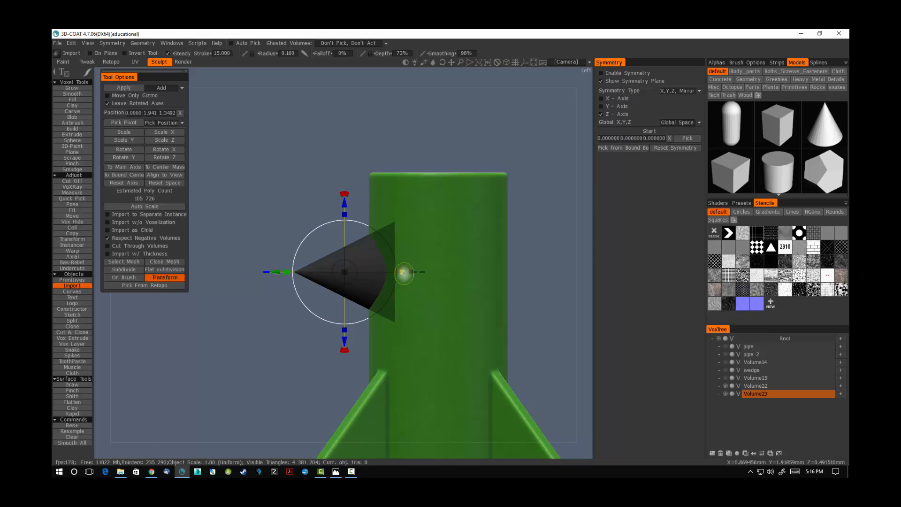
drag(404, 272, 352, 277)
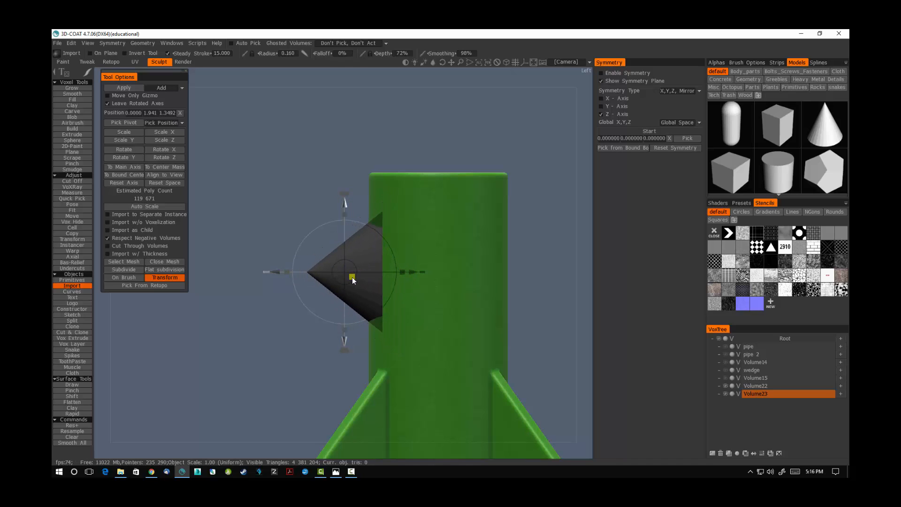
drag(296, 319, 307, 350)
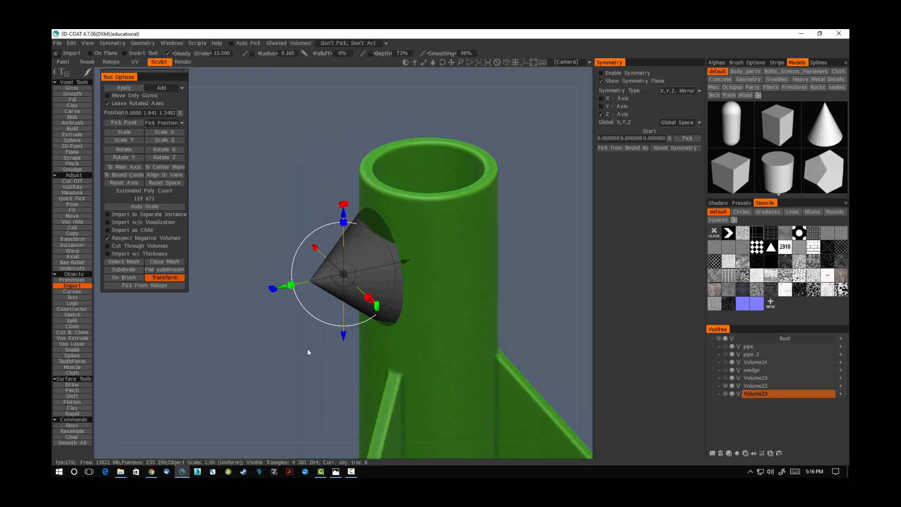
- Replace the cone with the cylinder primitive, fit it into the vertical pipe's side and apply it as a round boss
key(KP_4)
click(758, 182)
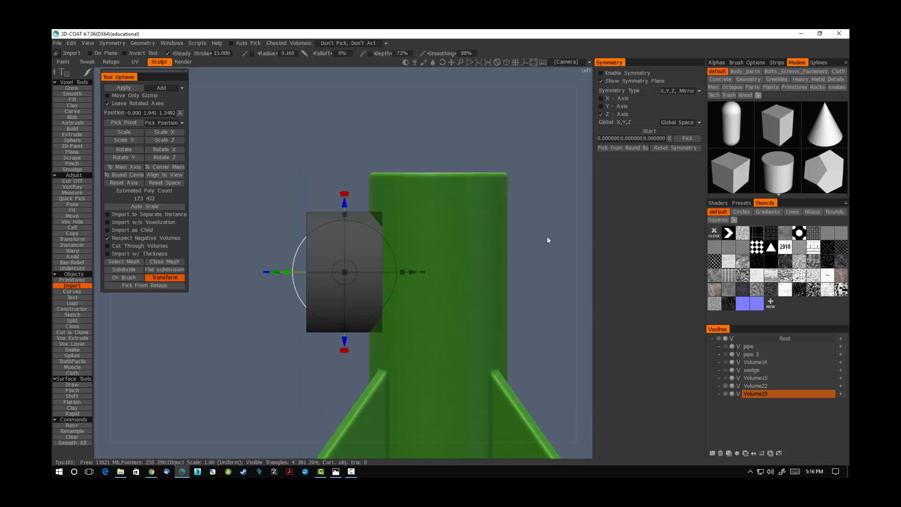
drag(260, 269, 331, 280)
drag(404, 261, 422, 258)
alt+drag(404, 323, 312, 283)
key(Return)
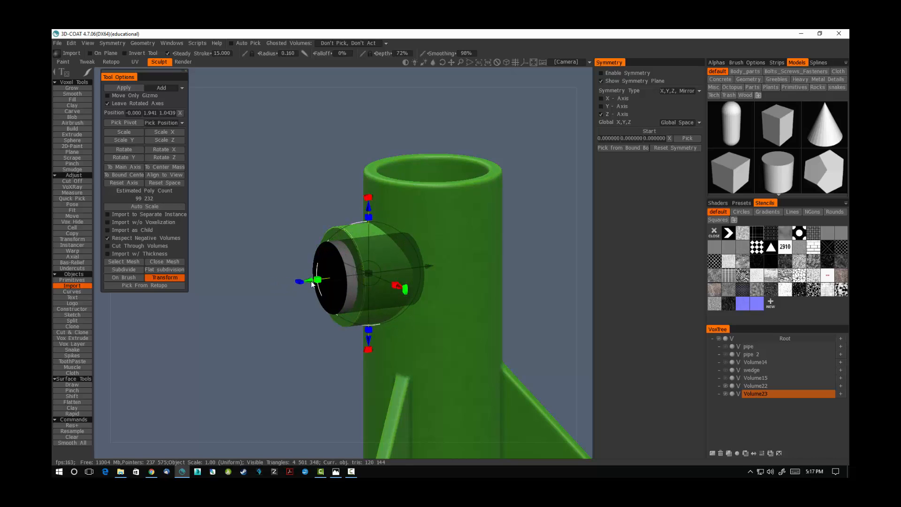
- Hollow out the boss with the narrower cylinder and shrink the cylinder further inside the opening
alt+drag(363, 301, 406, 322)
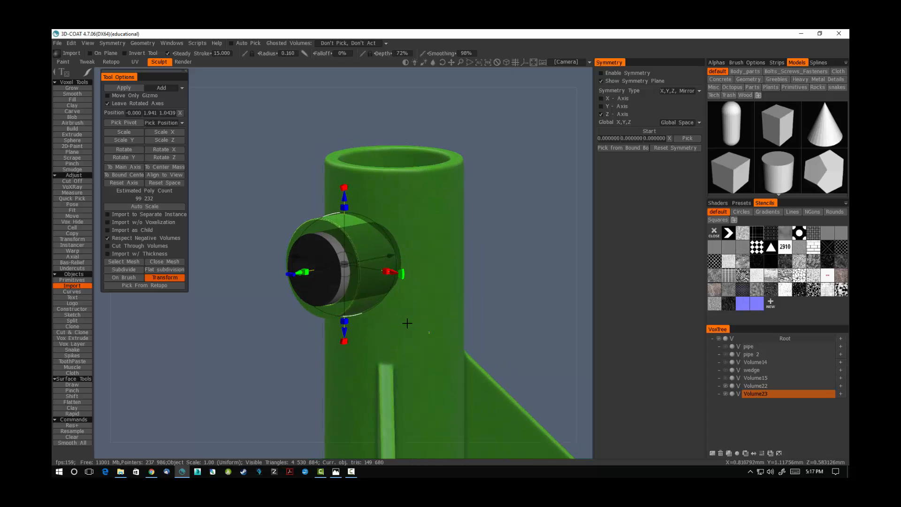
mouse_move(345, 265)
mouse_down()
mouse_move(353, 267)
mouse_move(308, 268)
mouse_move(329, 268)
mouse_up()
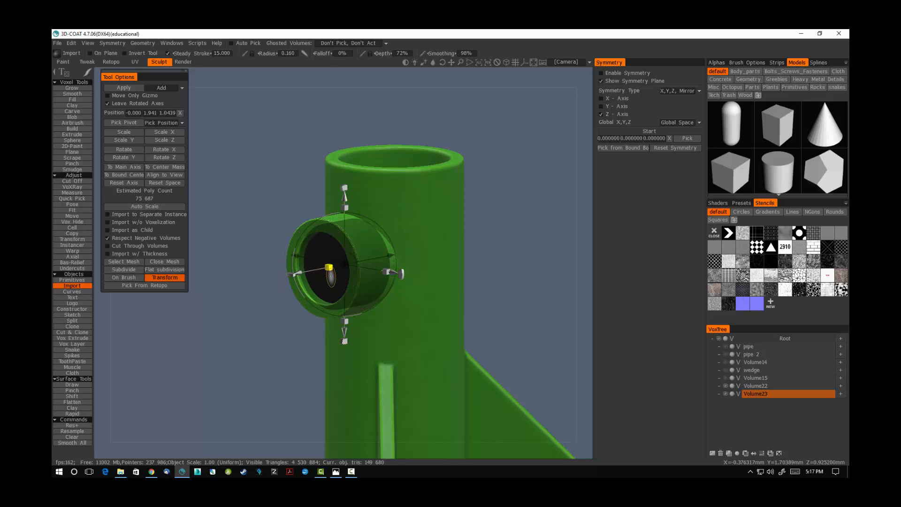
alt+drag(415, 326, 442, 308)
alt+middle_drag(392, 318, 400, 356)
alt+right_drag(401, 356, 482, 359)
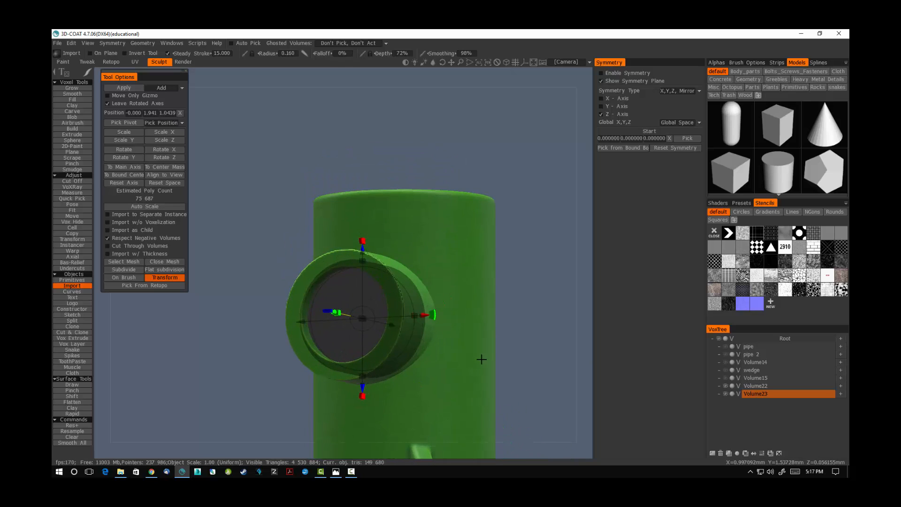
- Shift the cylinder outward to about 1.09 on Z, shrink it and apply it to form a stepped recess inside the boss
alt+drag(477, 359, 445, 382)
drag(321, 336, 260, 365)
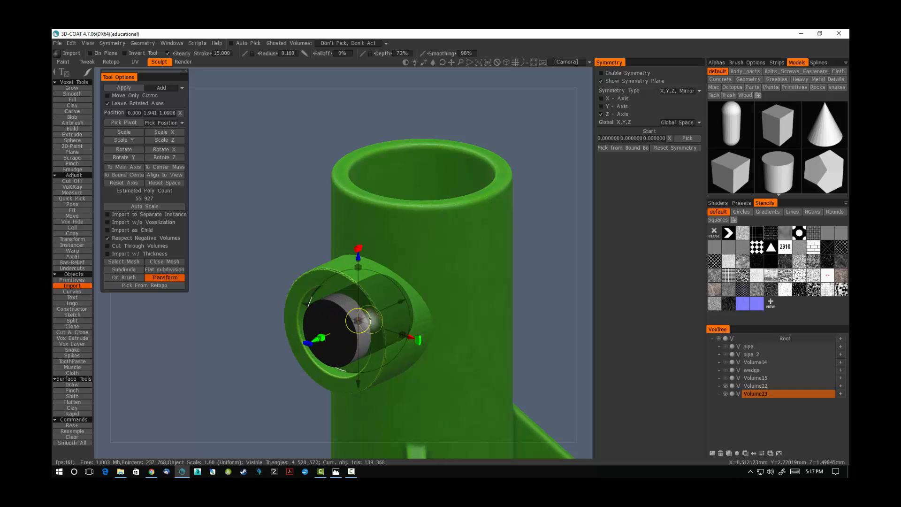
drag(358, 321, 358, 325)
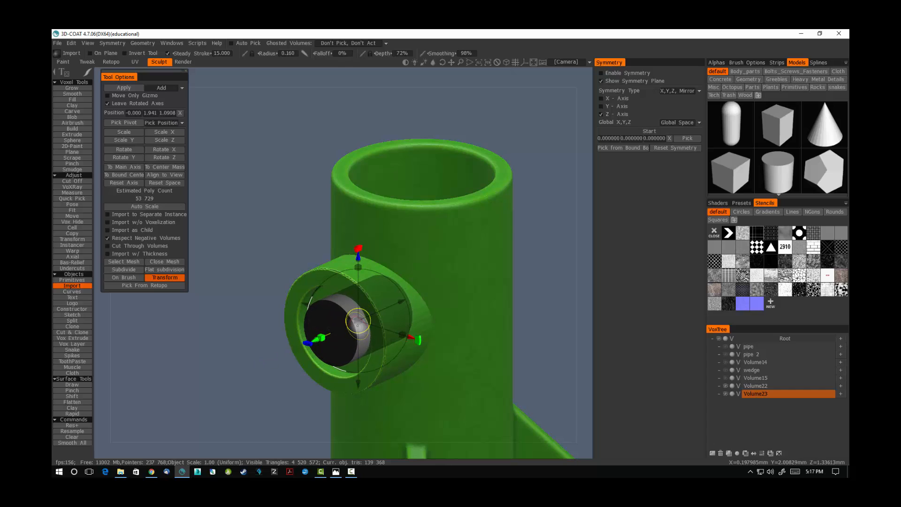
click(80, 90)
alt+drag(302, 244, 329, 197)
alt+middle_drag(349, 270, 362, 227)
alt+right_drag(362, 226, 423, 276)
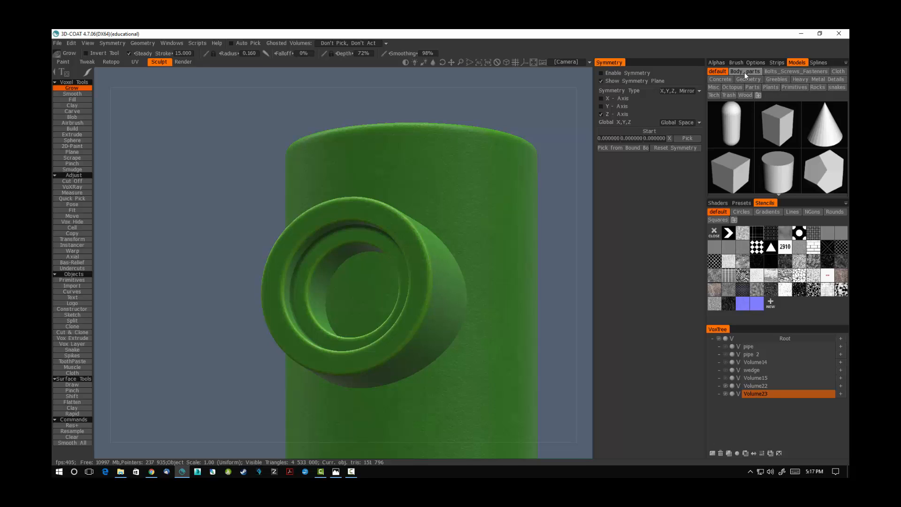
- Browse the Heavy Metal Details, Tech and Bolts_Screws_Fasteners model categories for a fastener detail that suits the boss opening
click(818, 79)
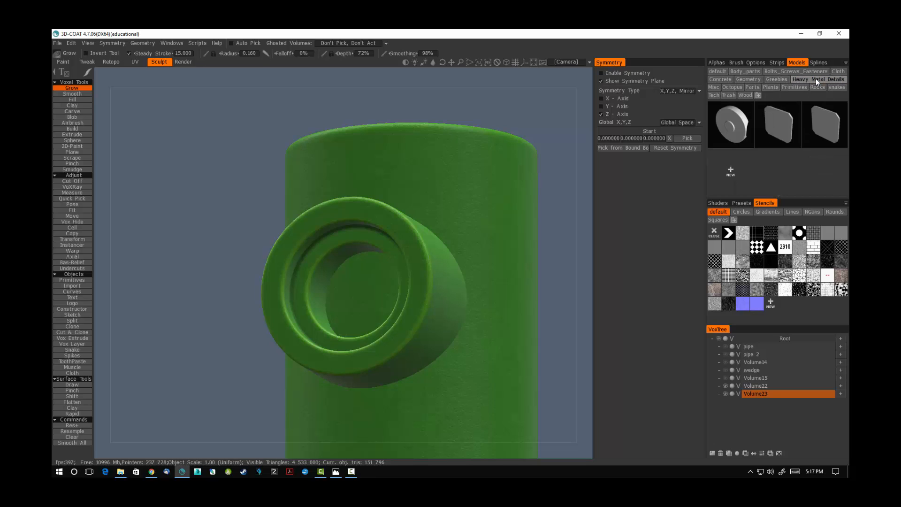
click(714, 95)
scroll(751, 133, down, 5)
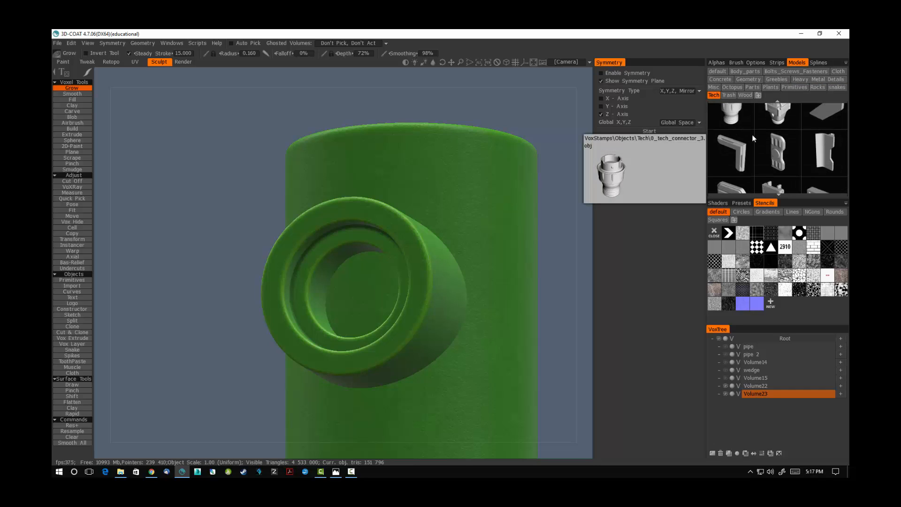
click(785, 73)
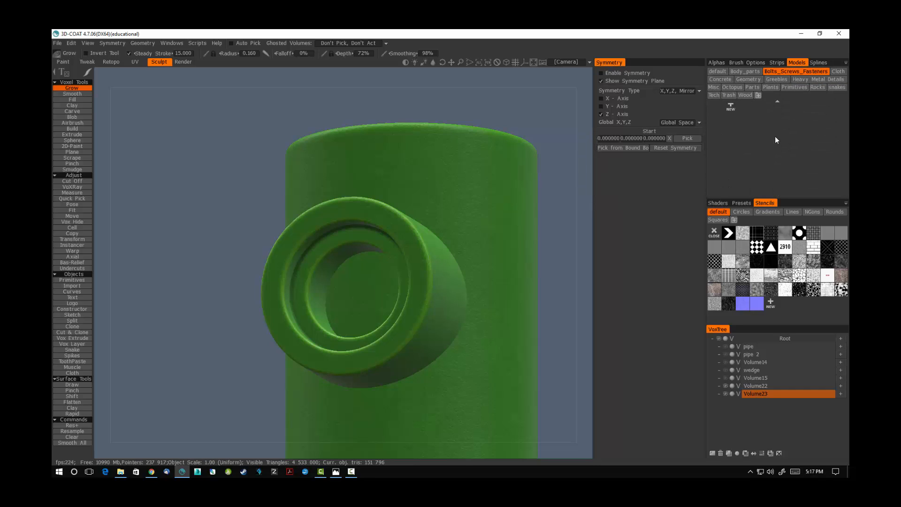
scroll(775, 102, up, 5)
scroll(786, 151, down, 3)
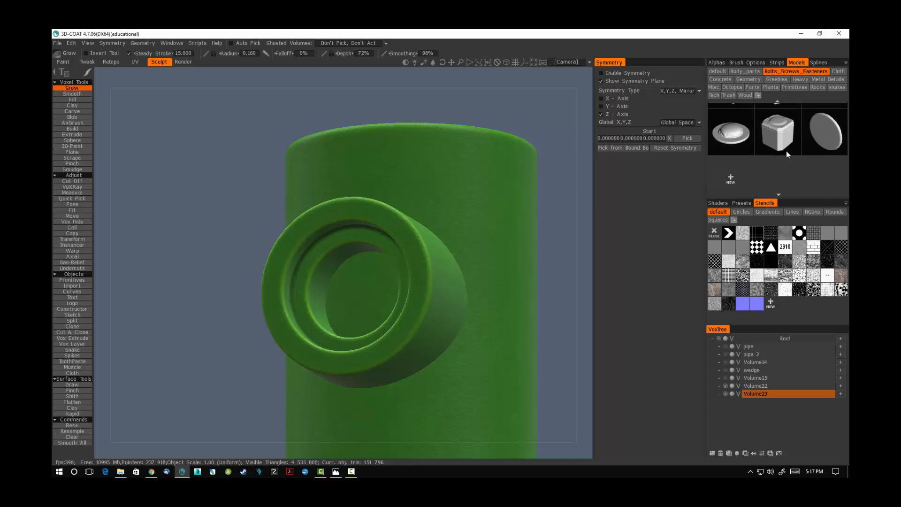
scroll(787, 150, up, 1)
scroll(787, 150, up, 3)
scroll(787, 150, down, 2)
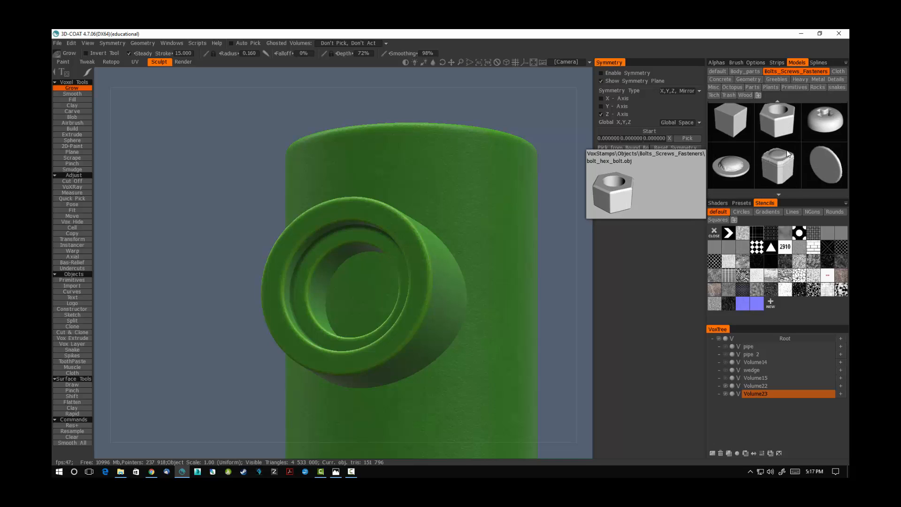
scroll(784, 134, up, 1)
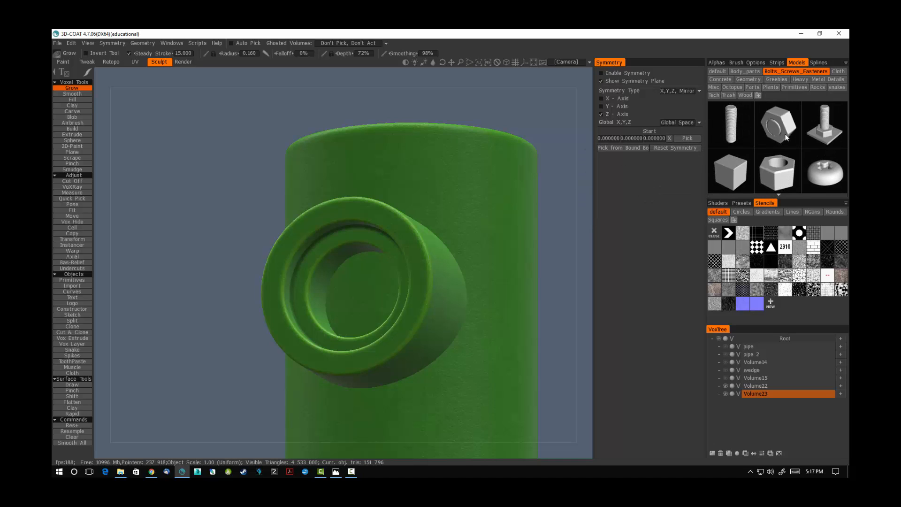
- Search the Tech, Parts, Misc and Heavy Metal Details model categories for alternative detail pieces for the boss
click(714, 96)
scroll(776, 135, down, 3)
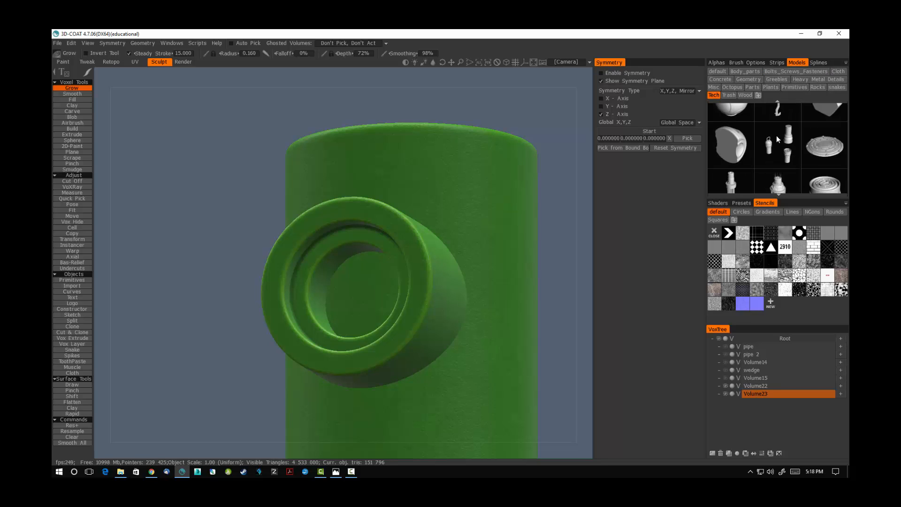
mouse_move(777, 135)
scroll(777, 138, down, 4)
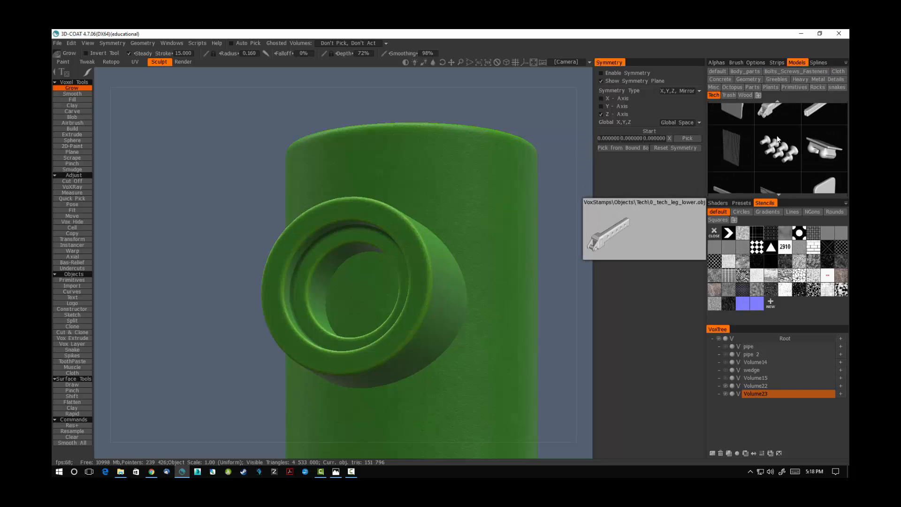
scroll(777, 138, down, 5)
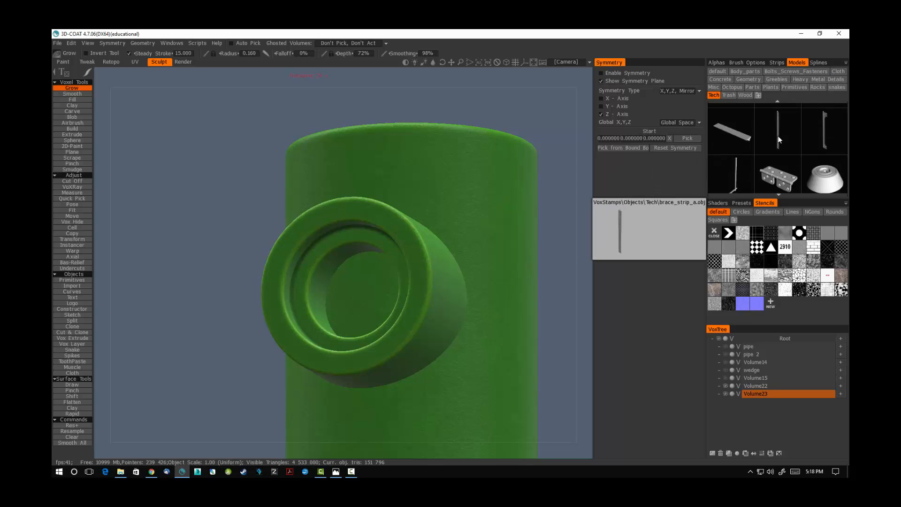
scroll(779, 136, up, 5)
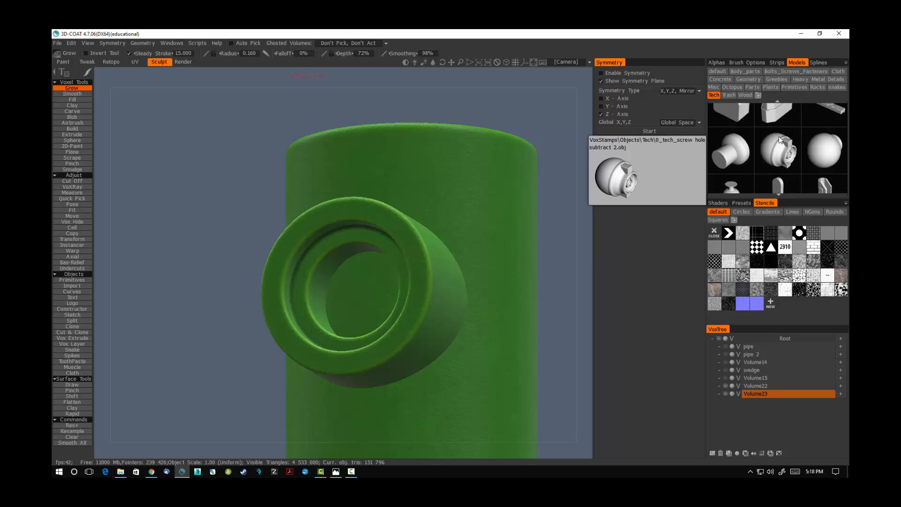
scroll(779, 136, up, 4)
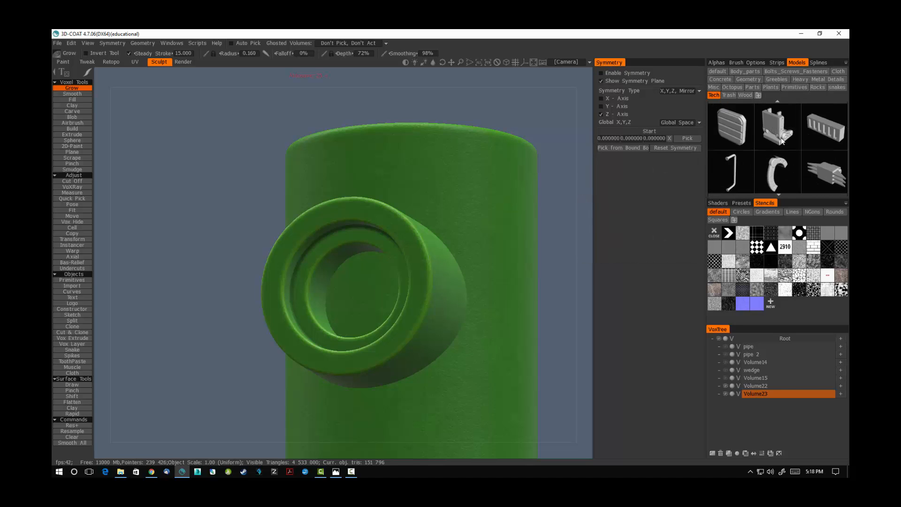
scroll(782, 137, up, 1)
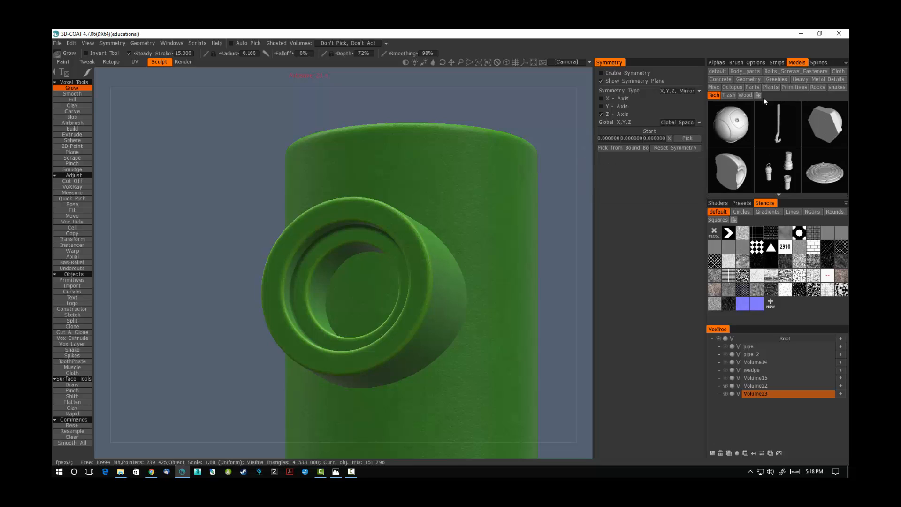
click(752, 87)
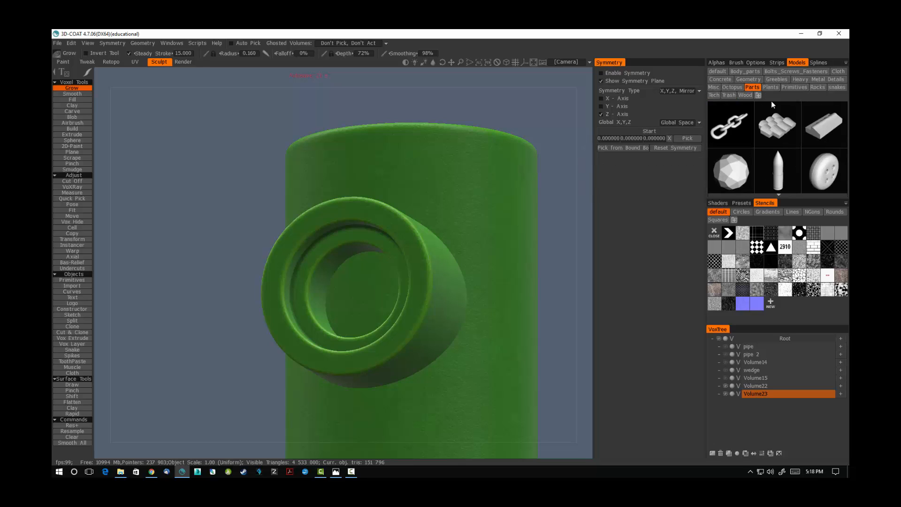
scroll(787, 140, down, 2)
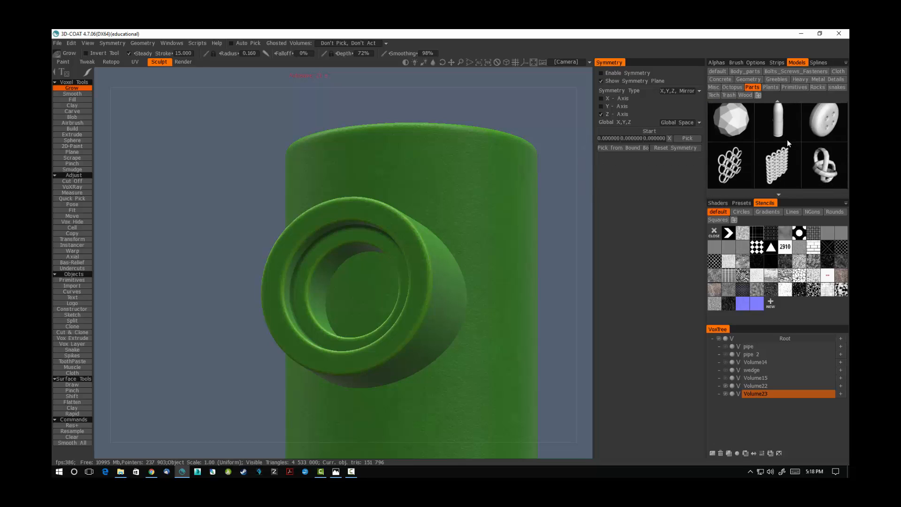
click(715, 87)
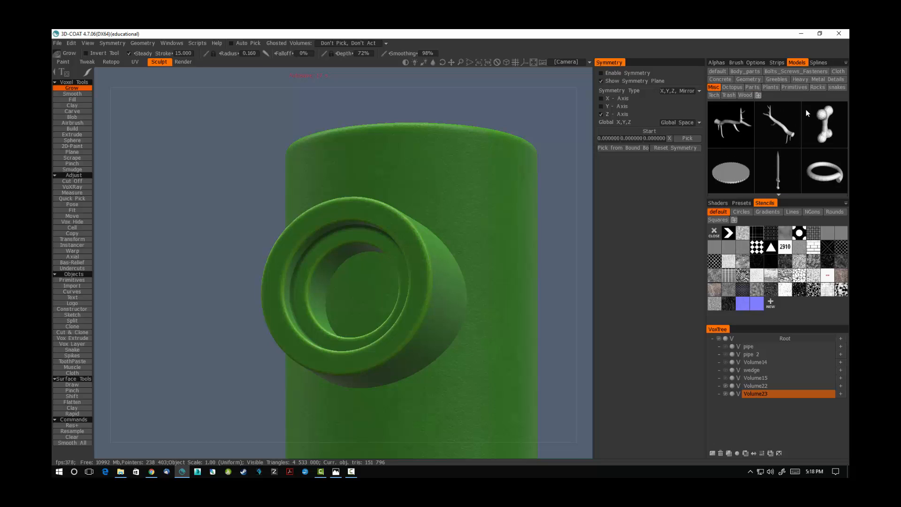
click(812, 80)
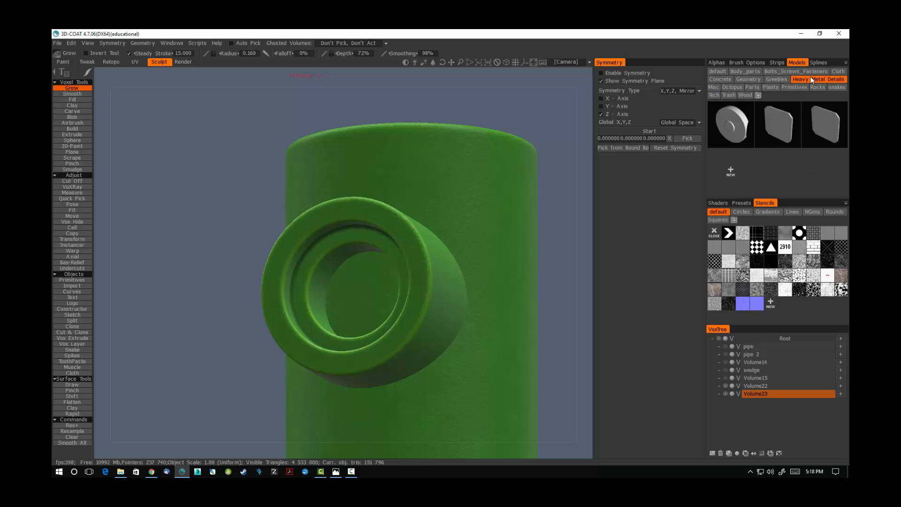
- Place the threaded rod from Bolts_Screws_Fasteners in the boss, enlarge it to overlap the opening's wall and subtract it to cut internal threads
click(781, 72)
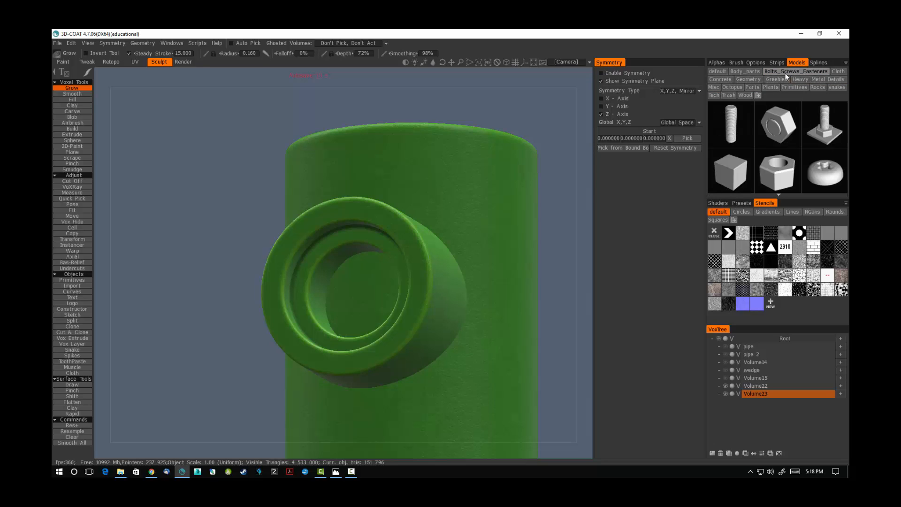
click(737, 133)
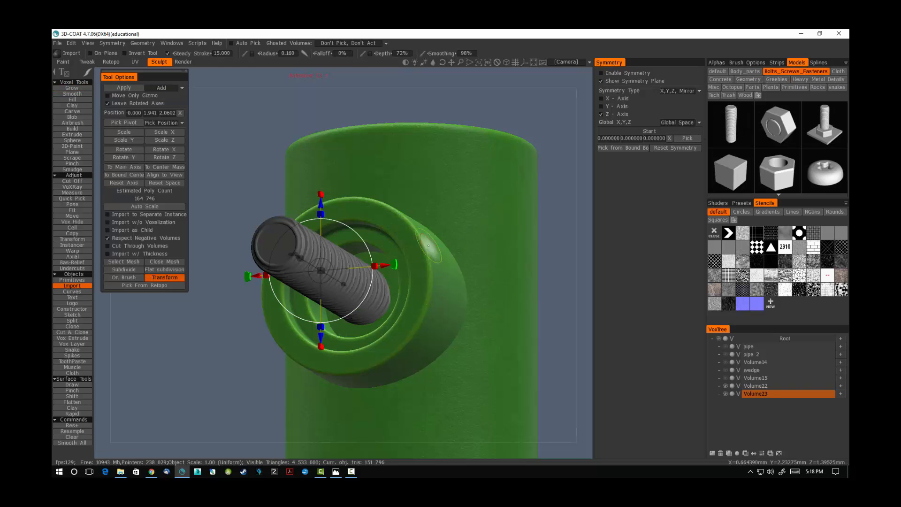
drag(324, 274, 345, 267)
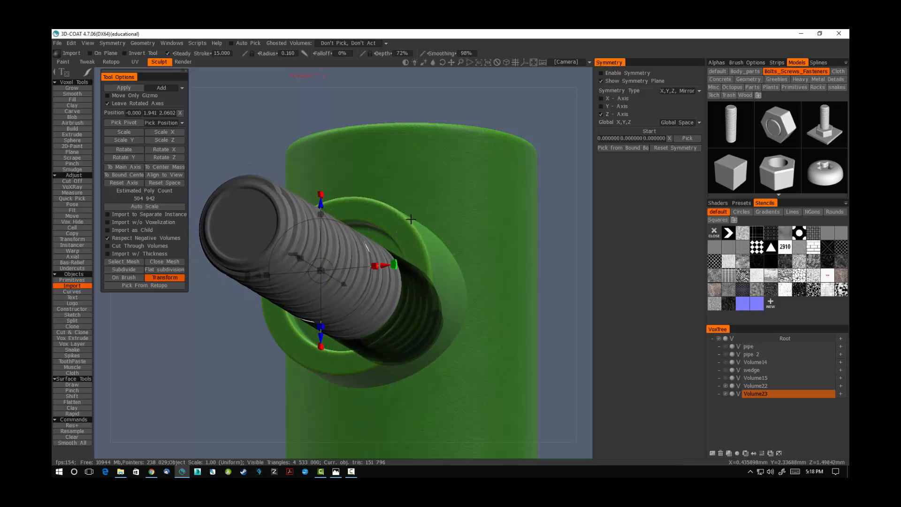
mouse_move(413, 217)
alt+mouse_down()
mouse_move(479, 264)
mouse_move(513, 236)
mouse_move(356, 203)
mouse_move(367, 255)
alt+mouse_up()
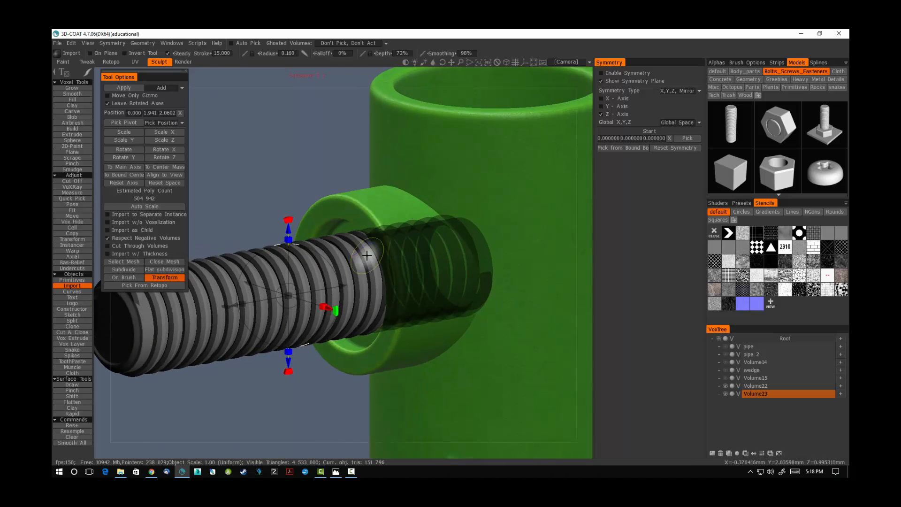
click(75, 89)
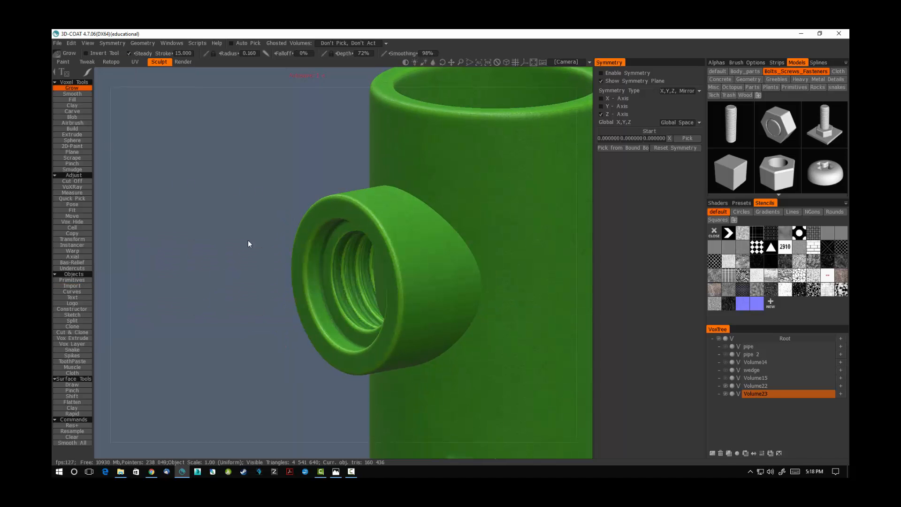
- Bring back the threaded rod in the same place, target Volume22 with symmetry disabled and subtract the rod from the main pipe
mouse_move(248, 243)
alt+mouse_down()
mouse_move(388, 296)
mouse_move(460, 254)
mouse_move(500, 304)
mouse_move(409, 299)
mouse_move(450, 284)
mouse_move(369, 317)
alt+mouse_up()
key(ctrl+z)
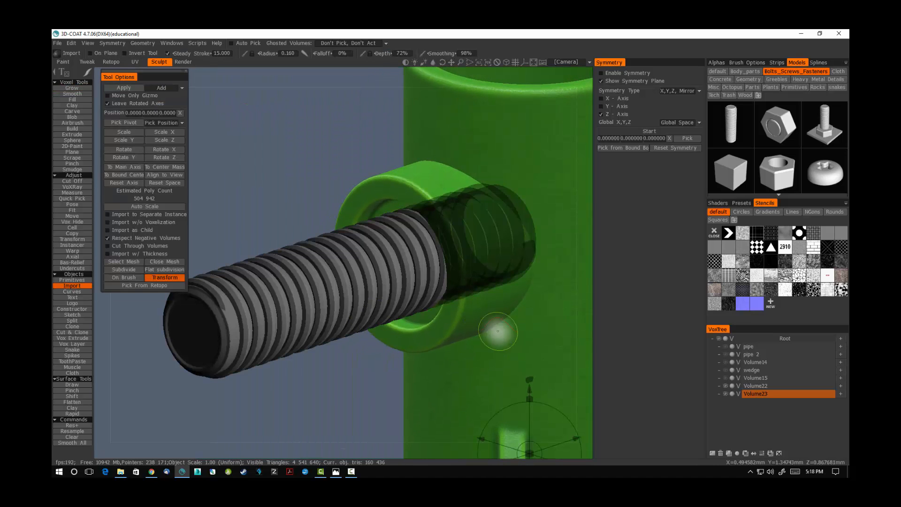
click(759, 384)
scroll(538, 303, down, 5)
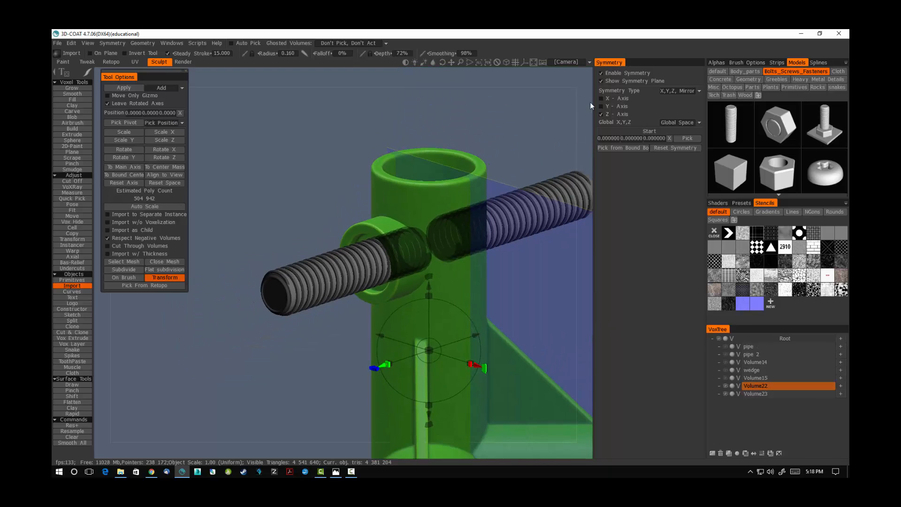
click(601, 73)
middle_drag(497, 292, 449, 245)
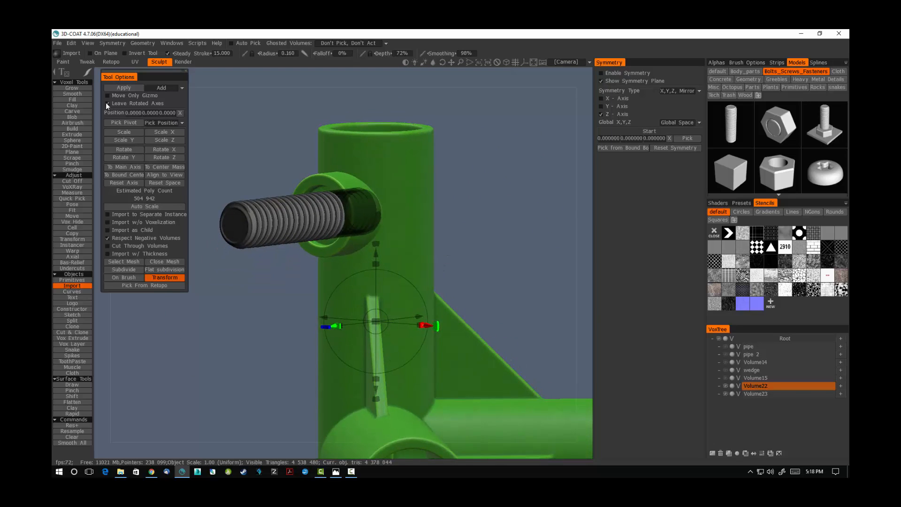
click(68, 89)
scroll(417, 263, up, 6)
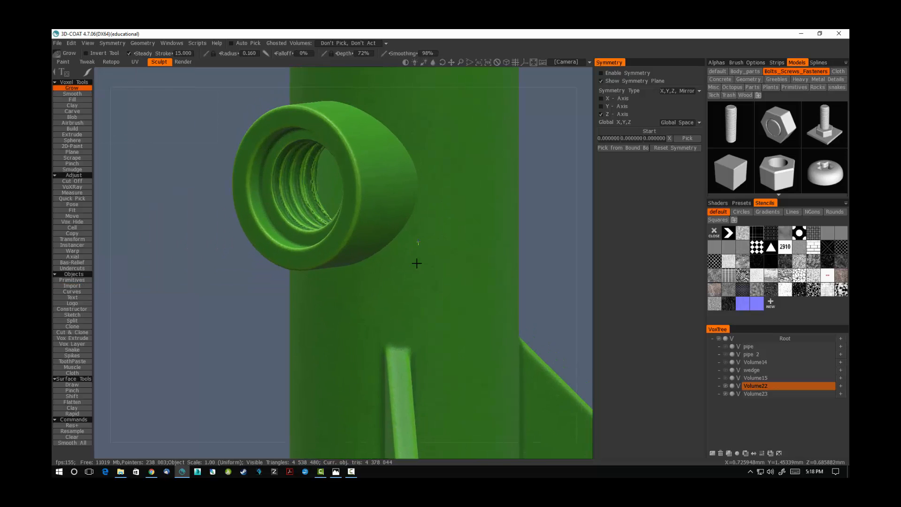
- Inspect the threaded opening and check which geometry Volume23 and Volume22 contain by toggling their visibility
right_drag(416, 263, 400, 300)
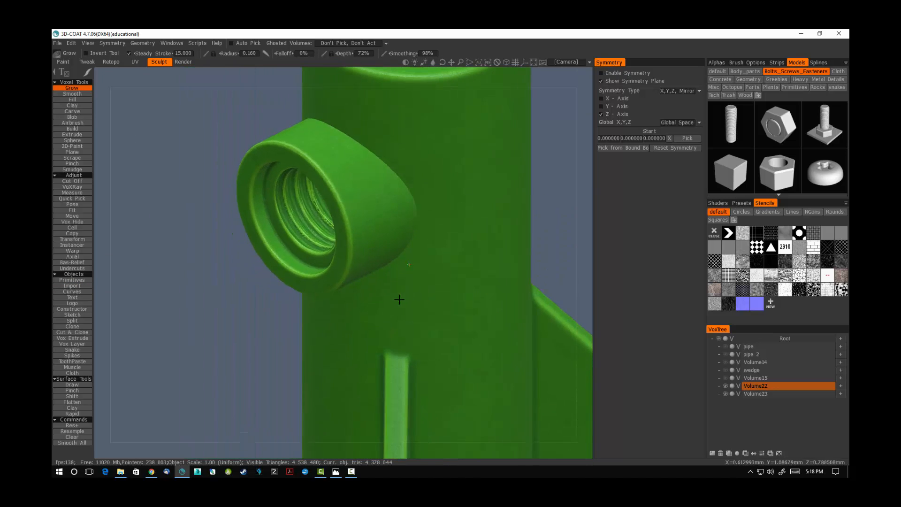
alt+drag(400, 299, 438, 288)
alt+right_drag(438, 287, 364, 283)
alt+middle_drag(365, 283, 373, 255)
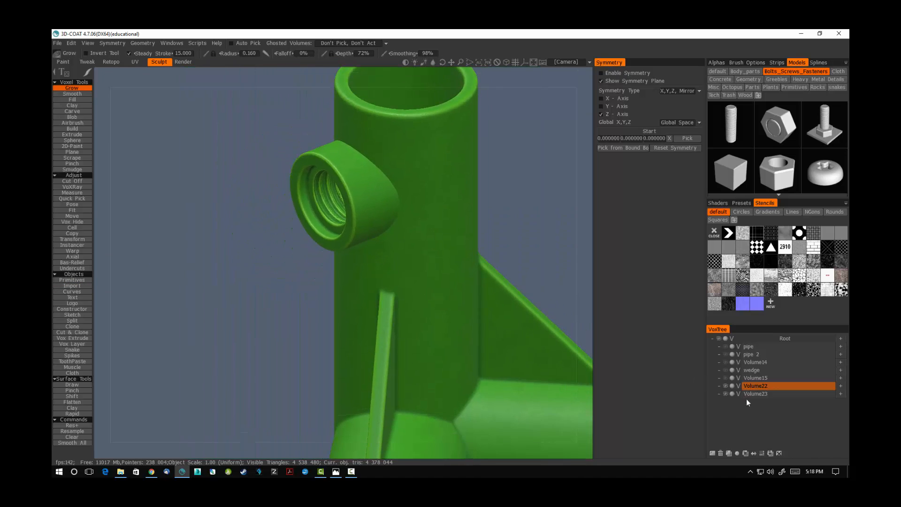
click(764, 394)
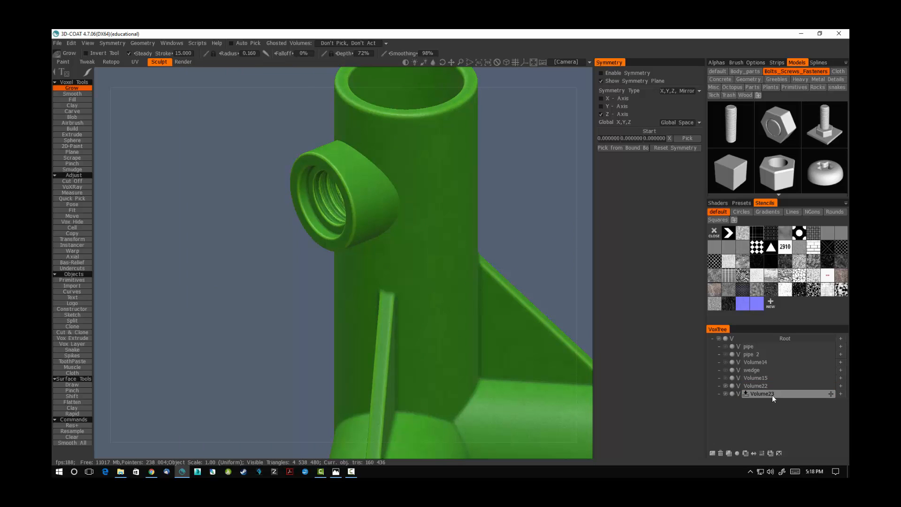
click(725, 393)
click(725, 393)
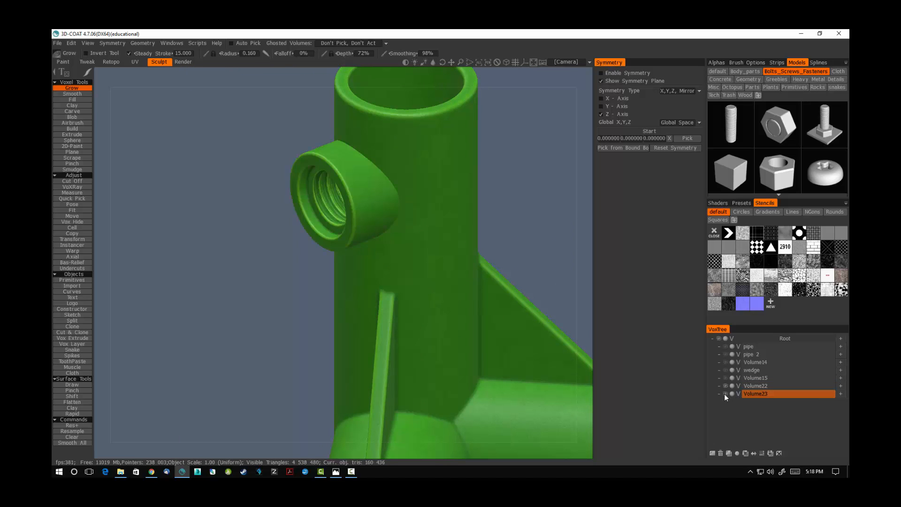
click(725, 386)
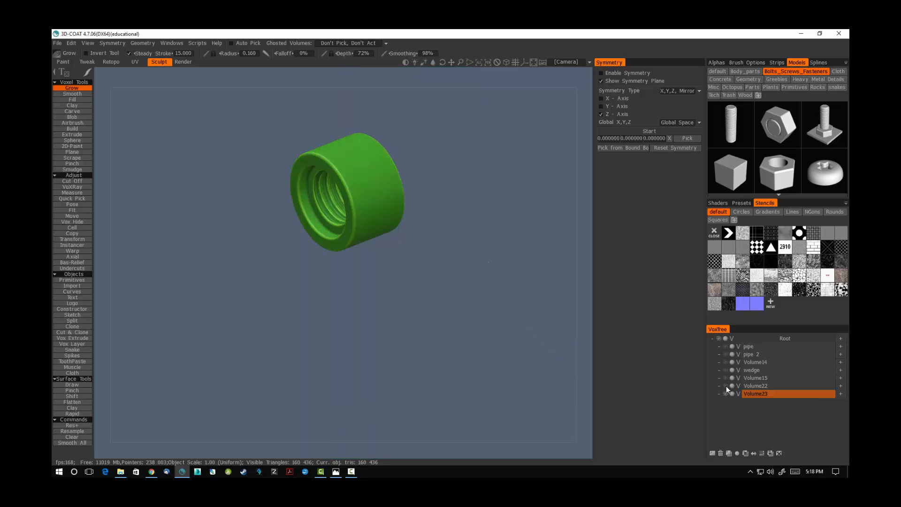
click(725, 386)
- Rename Volume22, the joined pipe body, as main
click(756, 387)
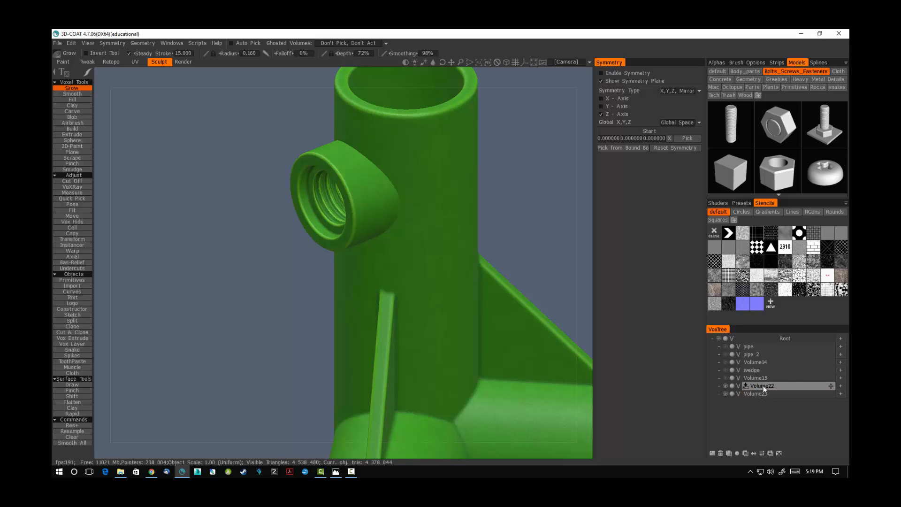
double_click(763, 386)
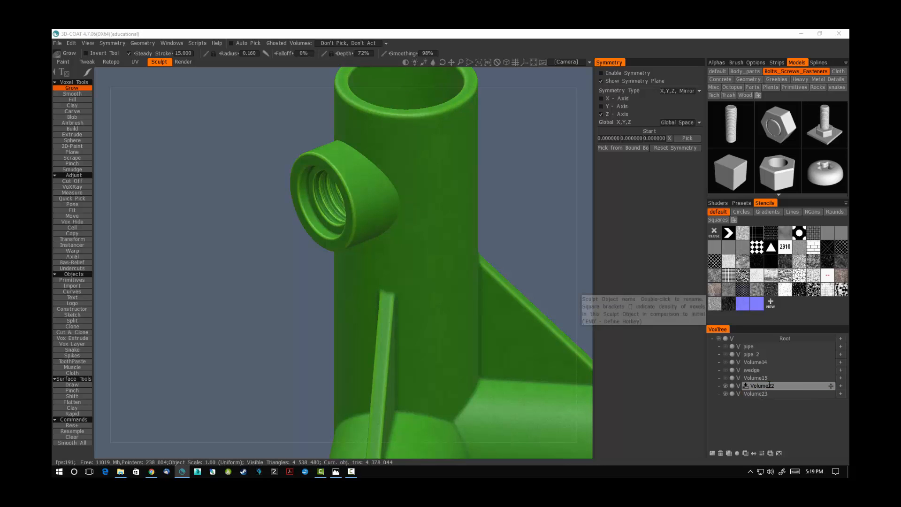
text(main)
key(Return)
- Merge Volume23, the threaded boss, into the main volume with Merge With (move to)
click(764, 394)
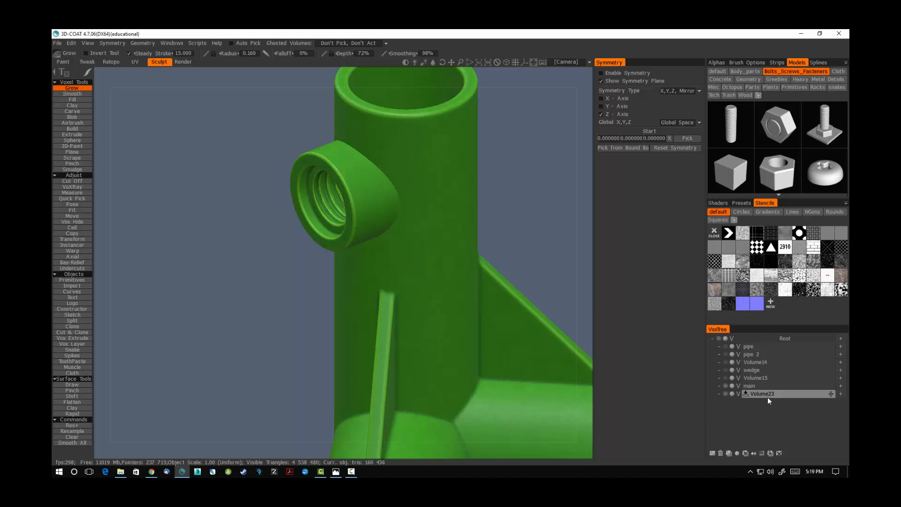
right_click(763, 394)
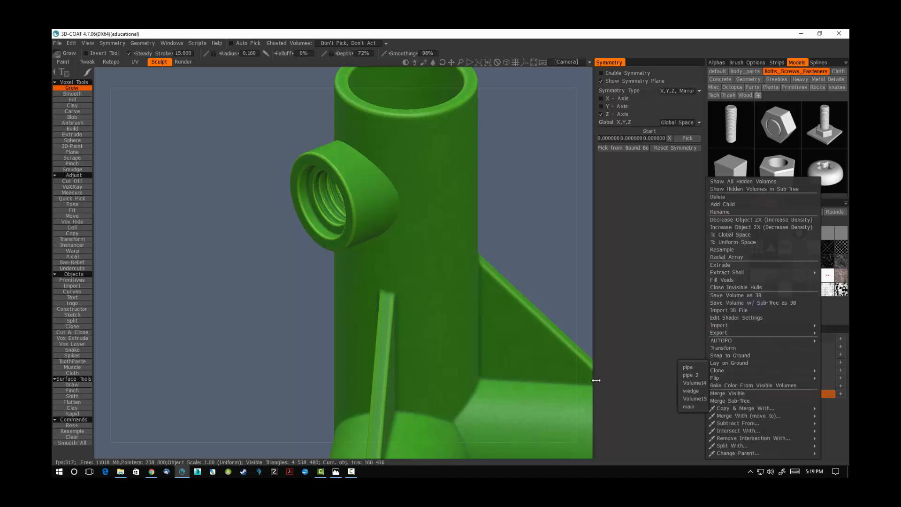
right_click(767, 393)
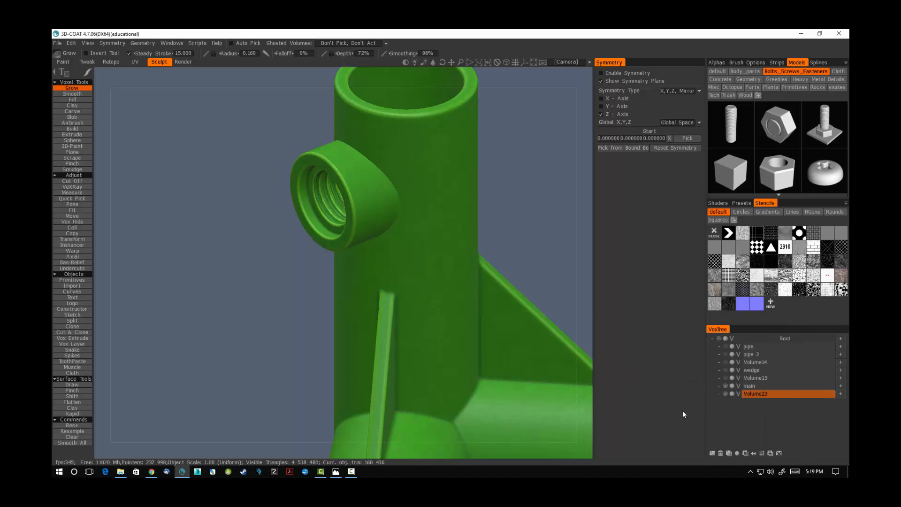
right_click(764, 393)
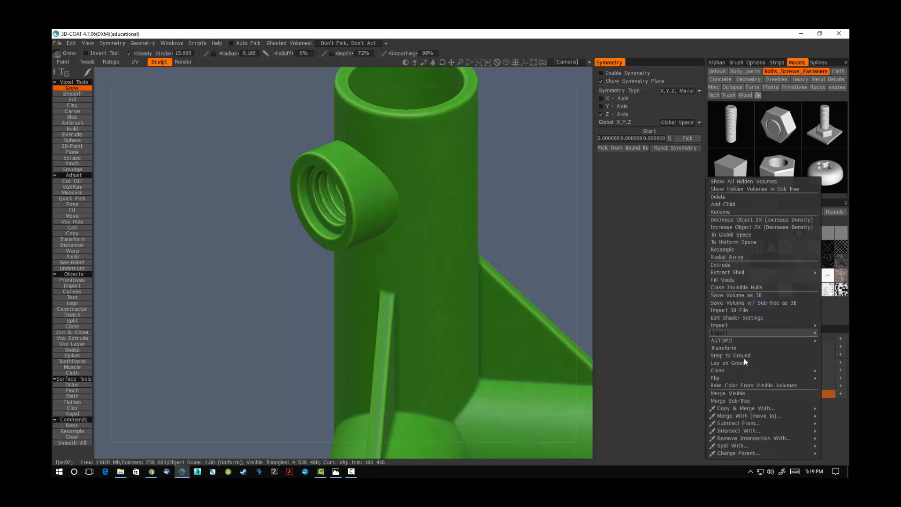
mouse_move(744, 417)
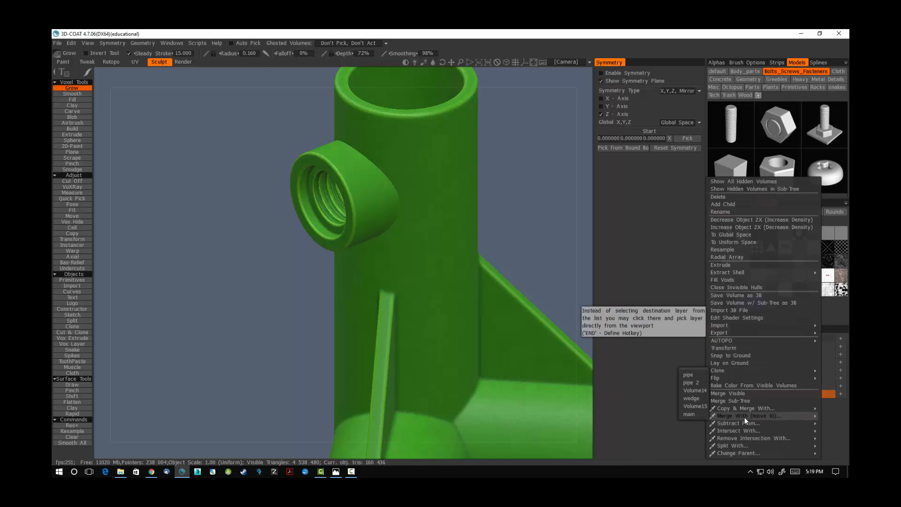
click(689, 413)
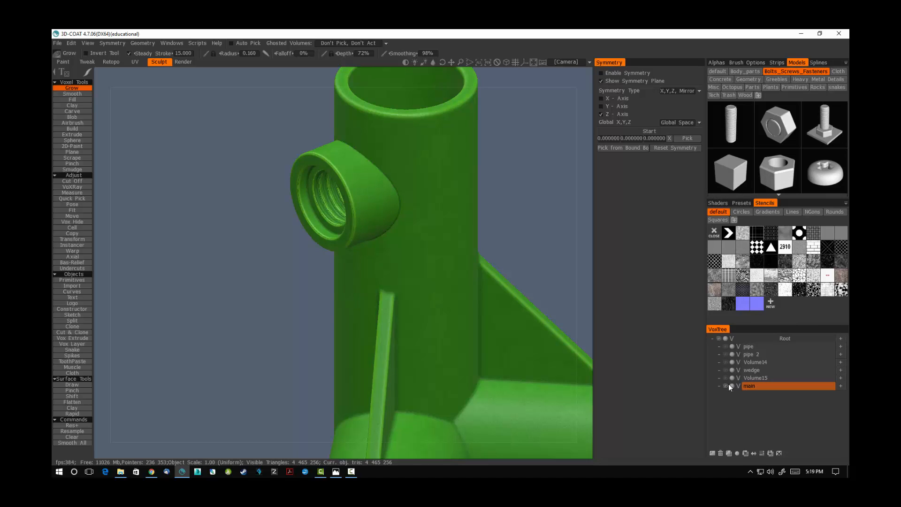
- Smooth the whole merged main volume with two Smooth All passes
middle_drag(414, 298, 373, 237)
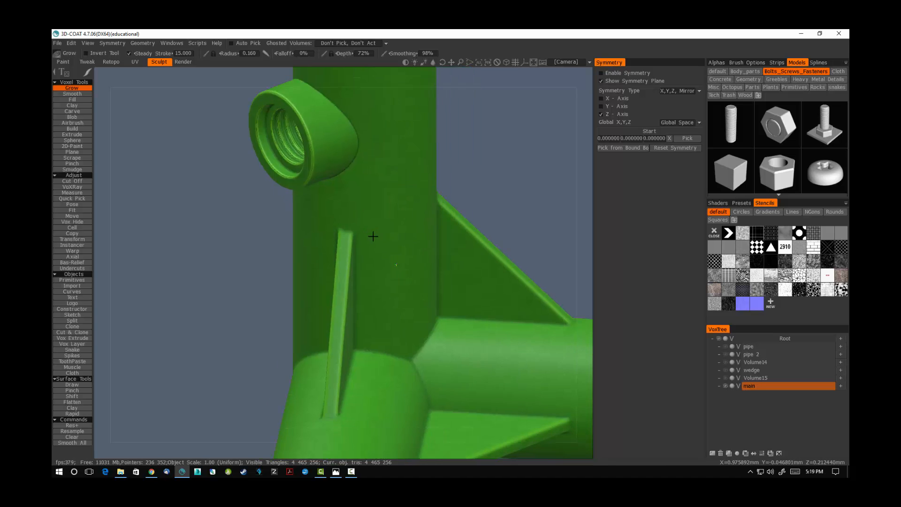
alt+drag(373, 236, 332, 274)
alt+right_drag(332, 274, 297, 300)
alt+drag(394, 355, 522, 310)
right_drag(506, 288, 389, 353)
right_drag(451, 247, 423, 278)
scroll(423, 278, up, 3)
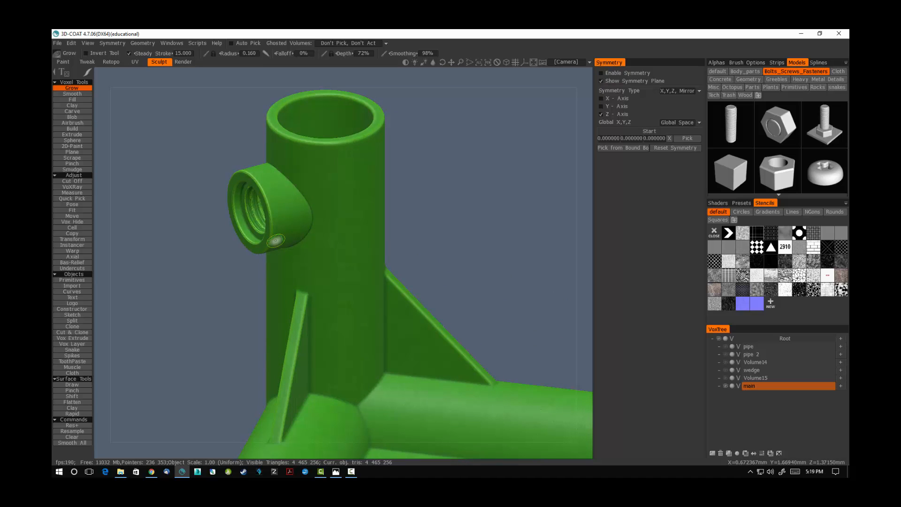
key(Return)
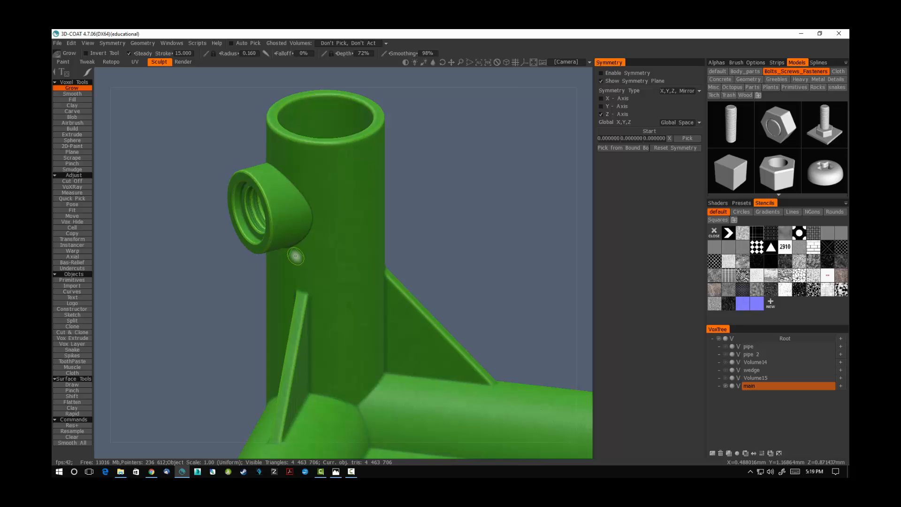
key(Return)
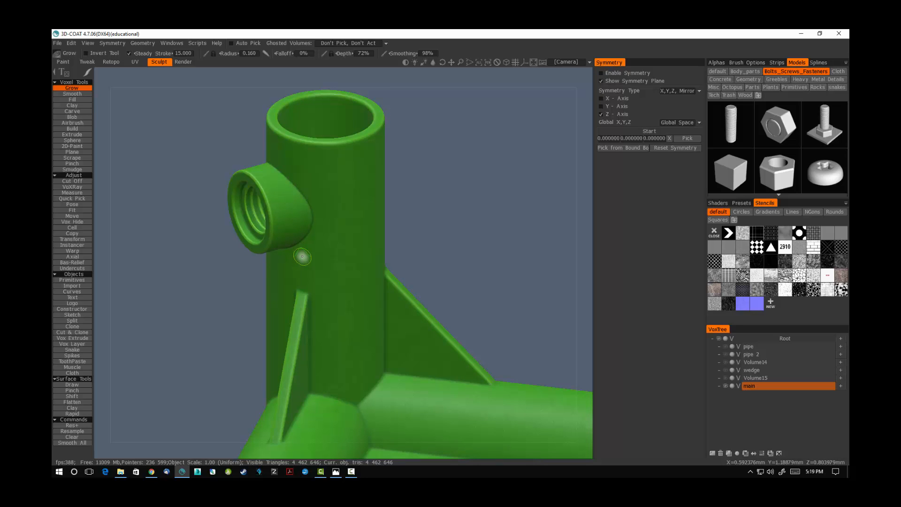
- Examine the threaded boss, its seam with the upright pipe and the surrounding ribs from several angles
drag(228, 301, 251, 251)
middle_drag(263, 247, 304, 281)
right_drag(304, 280, 406, 273)
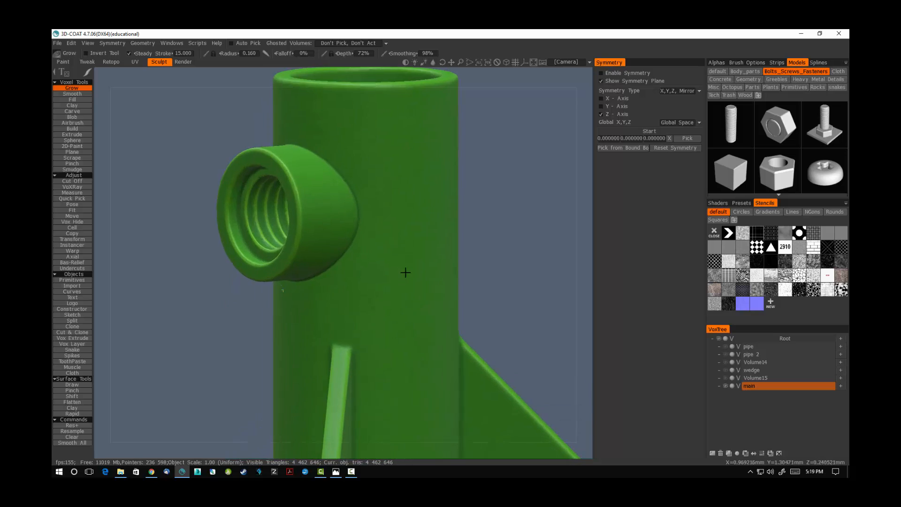
alt+middle_drag(364, 256, 372, 291)
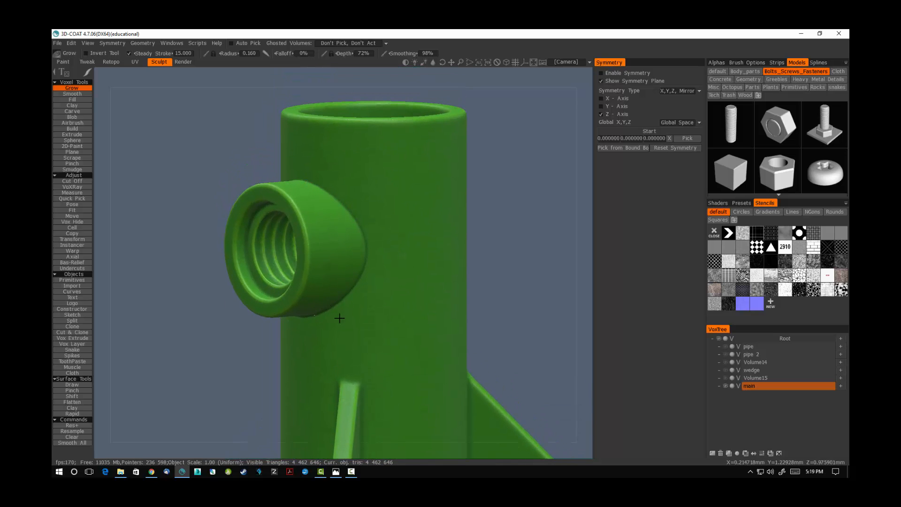
alt+drag(313, 318, 346, 326)
scroll(345, 326, down, 3)
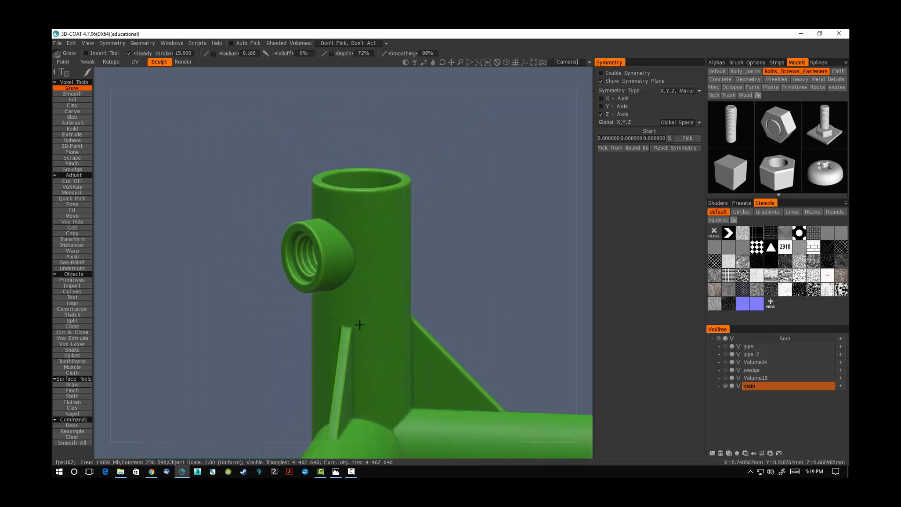
alt+middle_drag(358, 325, 352, 232)
scroll(312, 255, down, 3)
scroll(399, 267, up, 2)
alt+drag(399, 267, 356, 276)
alt+middle_drag(319, 249, 338, 310)
alt+right_drag(338, 309, 546, 290)
mouse_move(545, 290)
alt+mouse_down()
mouse_move(412, 306)
mouse_move(398, 298)
alt+mouse_up()
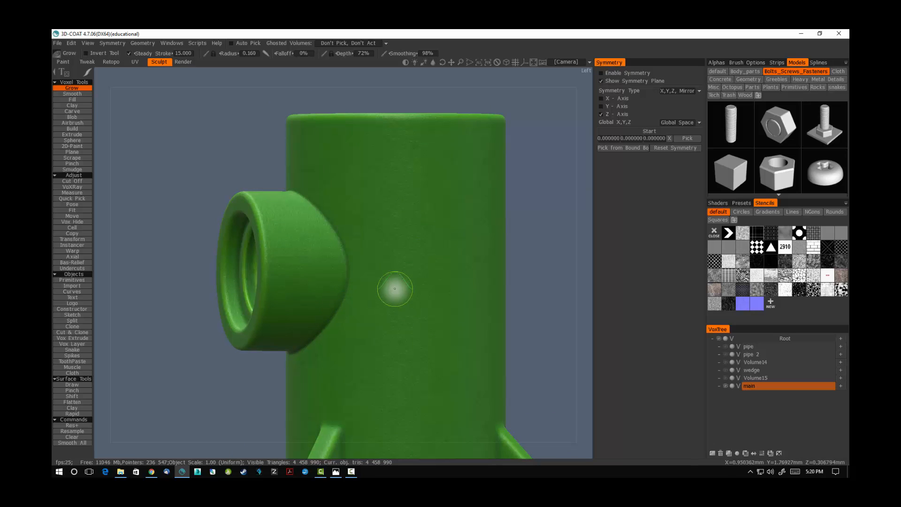
alt+right_drag(535, 229, 382, 274)
alt+middle_drag(372, 356, 338, 230)
alt+drag(338, 230, 348, 282)
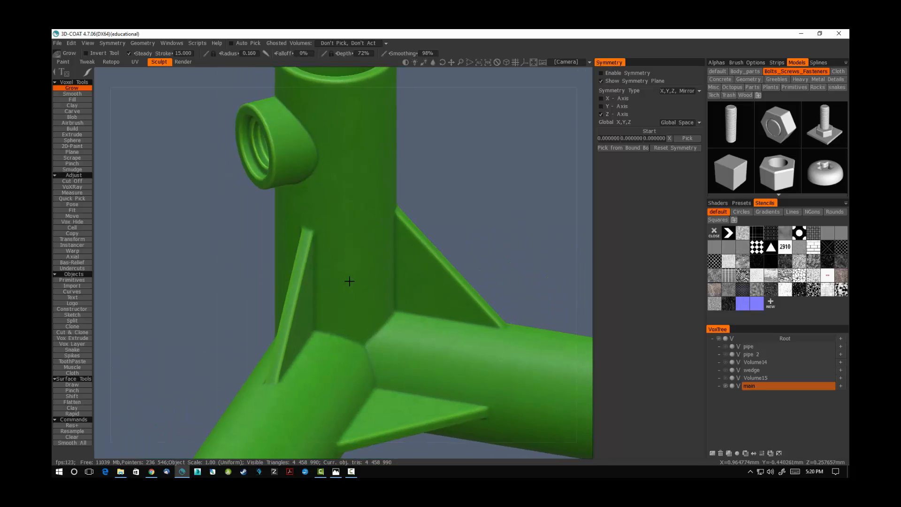
alt+middle_drag(339, 267, 358, 326)
mouse_move(358, 326)
alt+mouse_down()
mouse_move(420, 318)
mouse_move(364, 312)
alt+mouse_up()
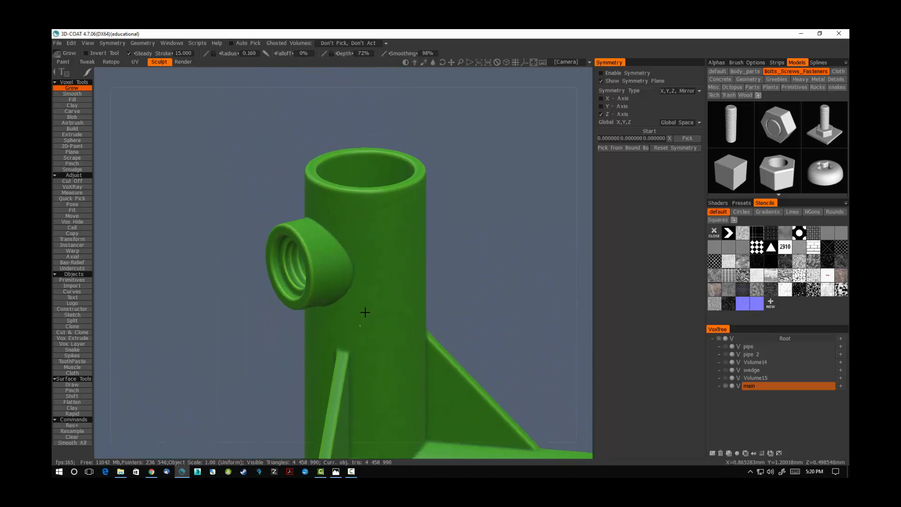
alt+middle_drag(361, 305, 378, 320)
alt+right_drag(378, 320, 483, 309)
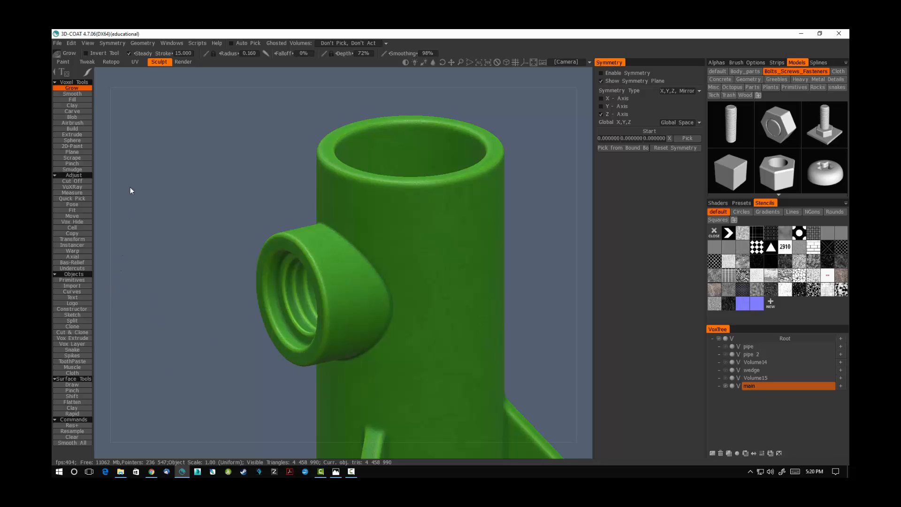
- Choose the Clay tool with a shaded round brush alpha
click(83, 105)
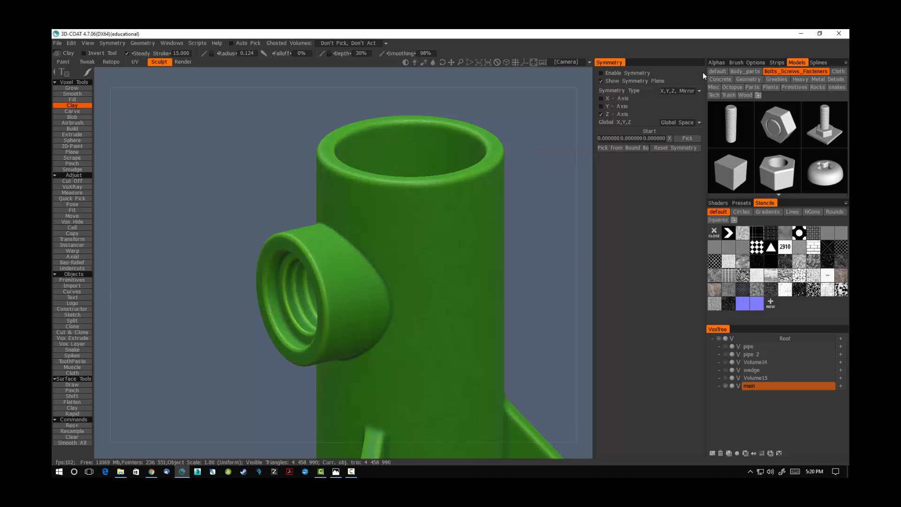
click(720, 62)
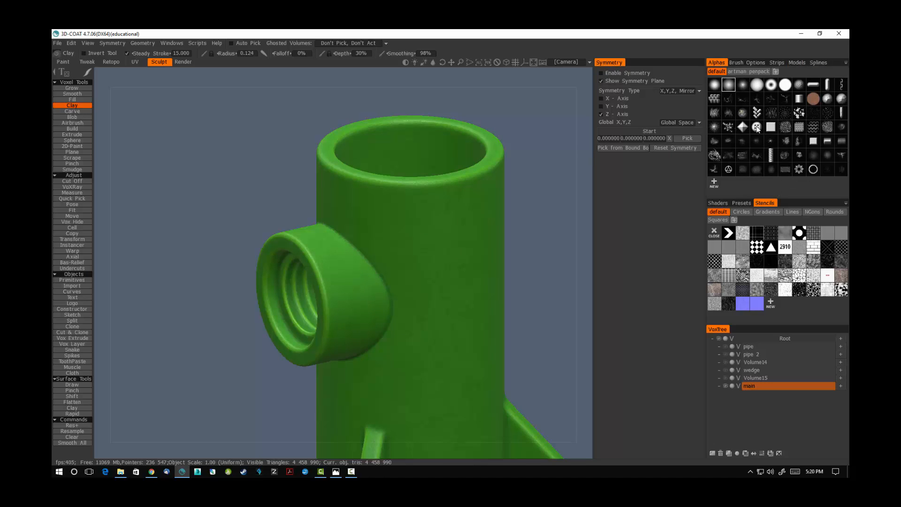
click(828, 98)
- Save the scene as joint_001 in 3b format in the Camtasia folder on WORKING_DRIVE (E:)
key(ctrl+s)
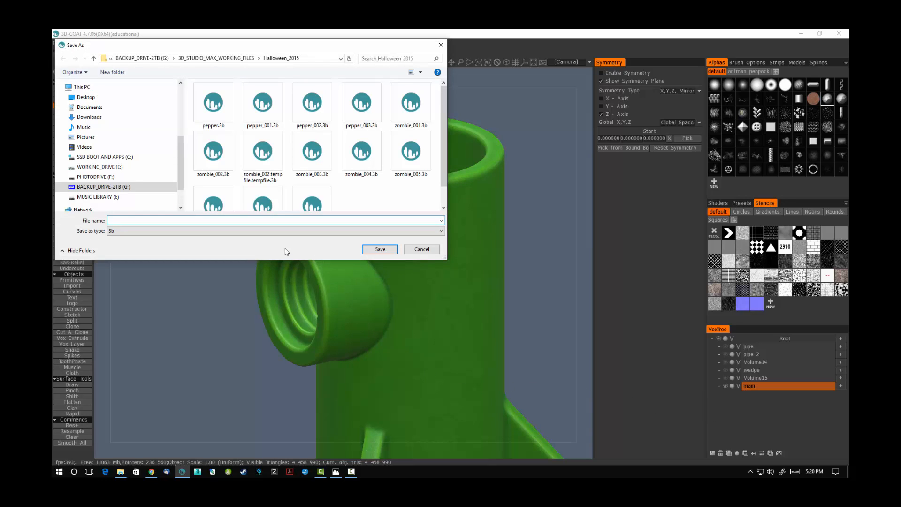
click(126, 170)
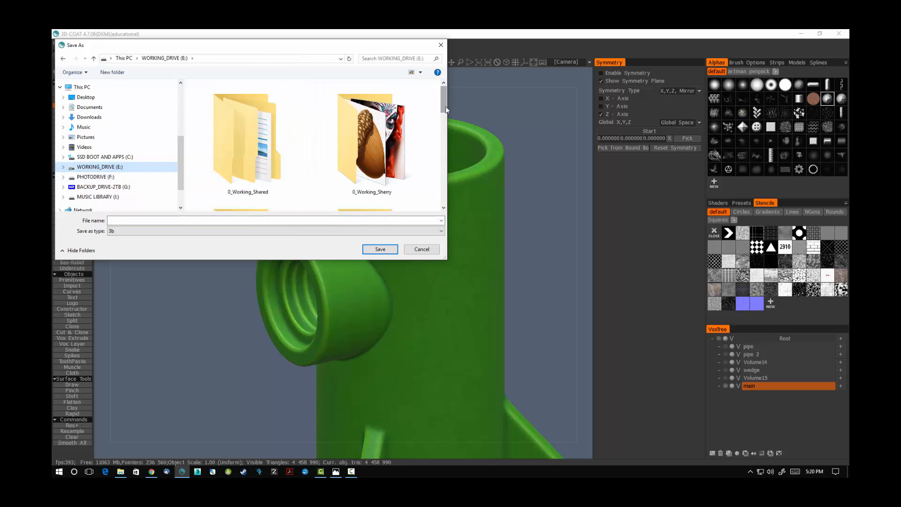
drag(446, 110, 445, 147)
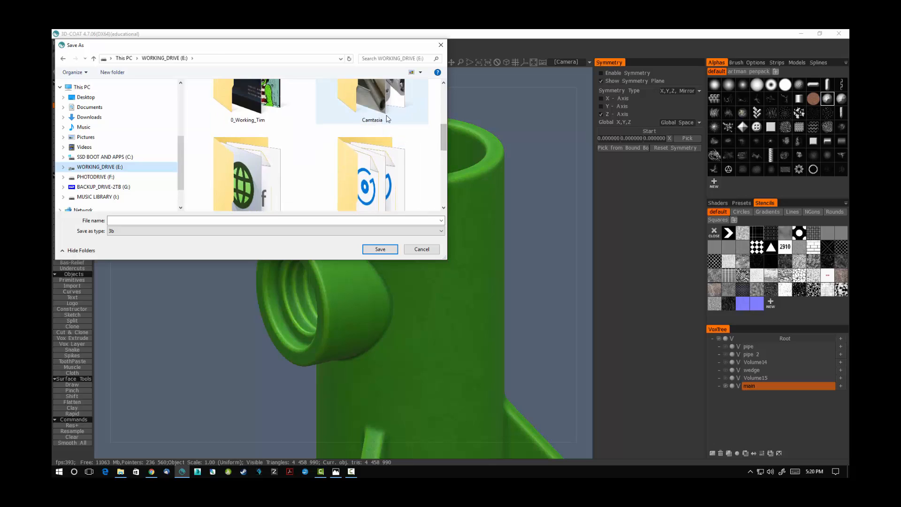
double_click(388, 119)
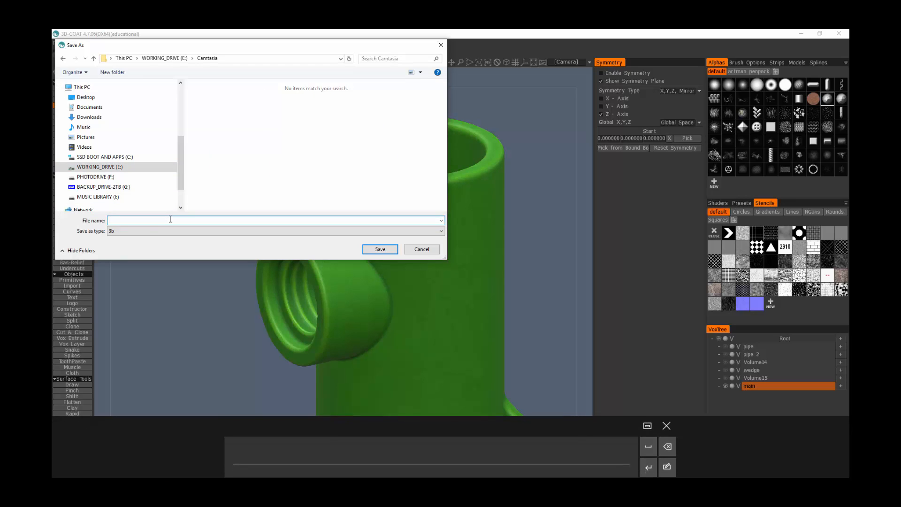
text(joint_001)
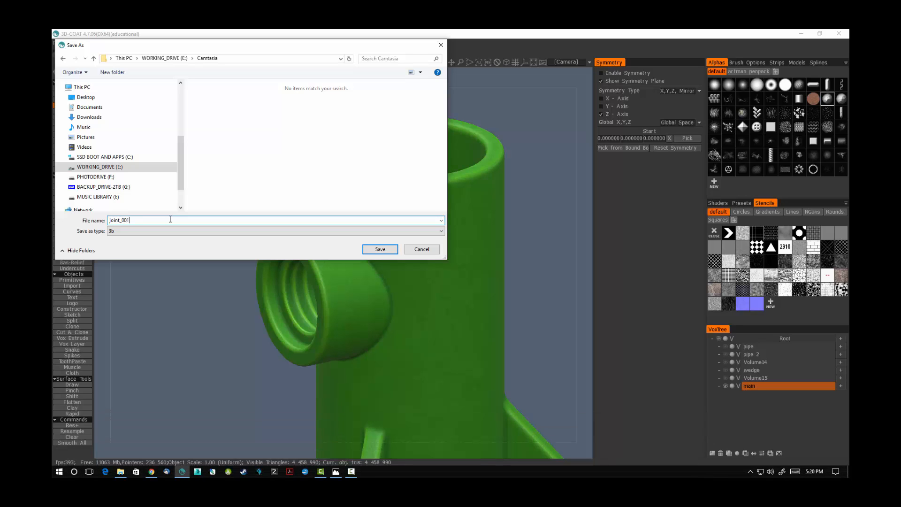
click(381, 250)
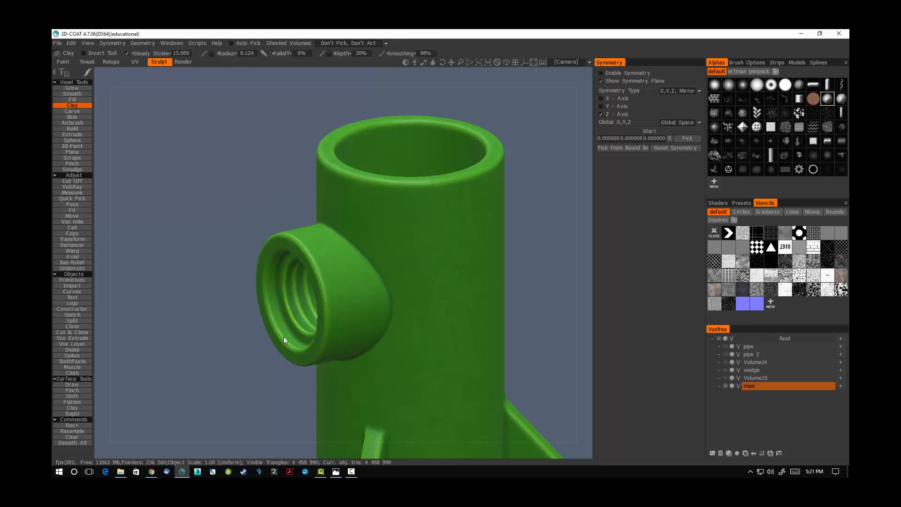
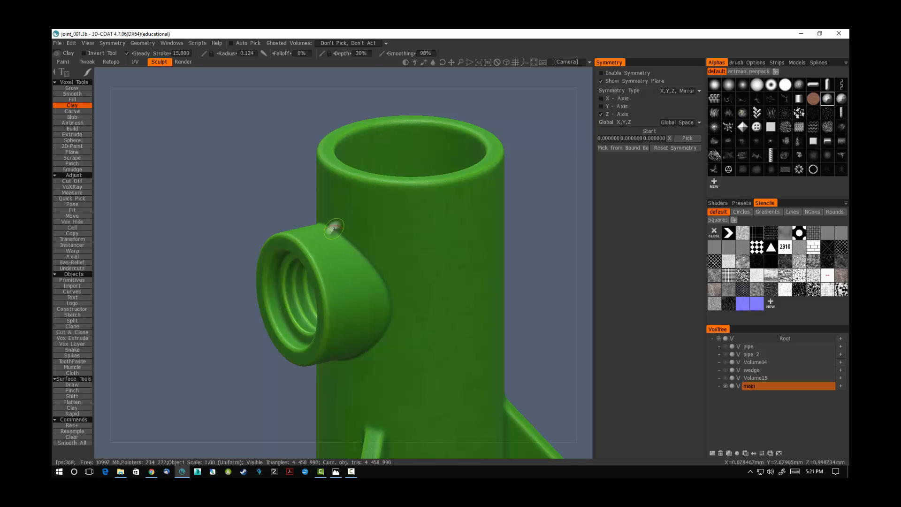
- Try Clay strokes along the boss's seam, including one with Steady Stroke off and radius 0.164, and undo them
drag(332, 229, 372, 249)
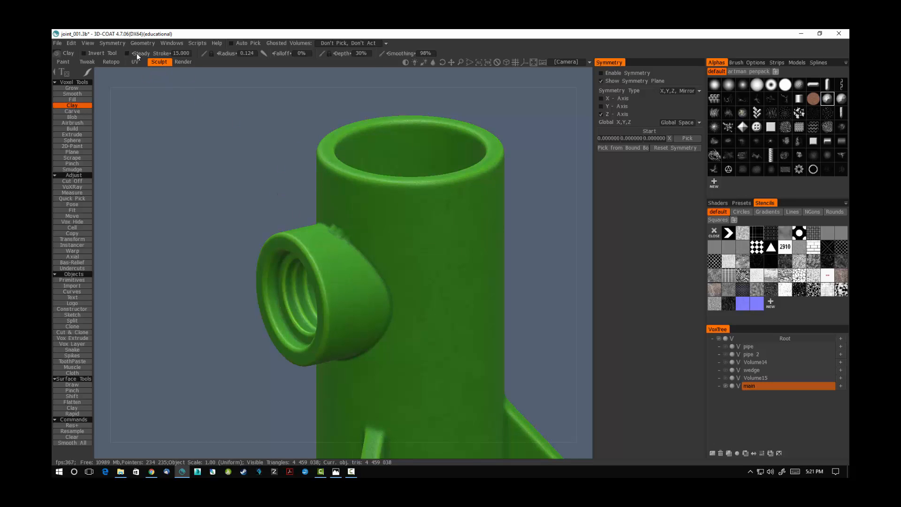
scroll(346, 240, up, 2)
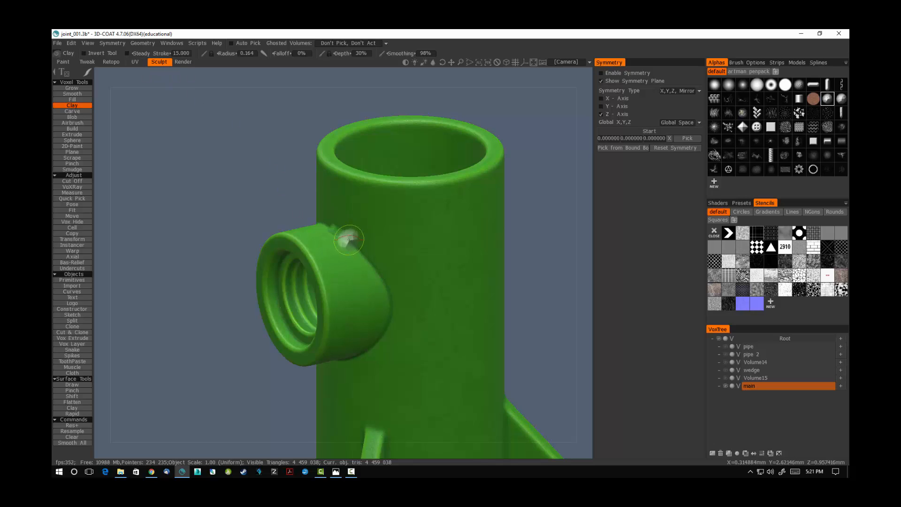
mouse_move(349, 240)
mouse_down()
mouse_move(334, 228)
mouse_move(369, 281)
mouse_up()
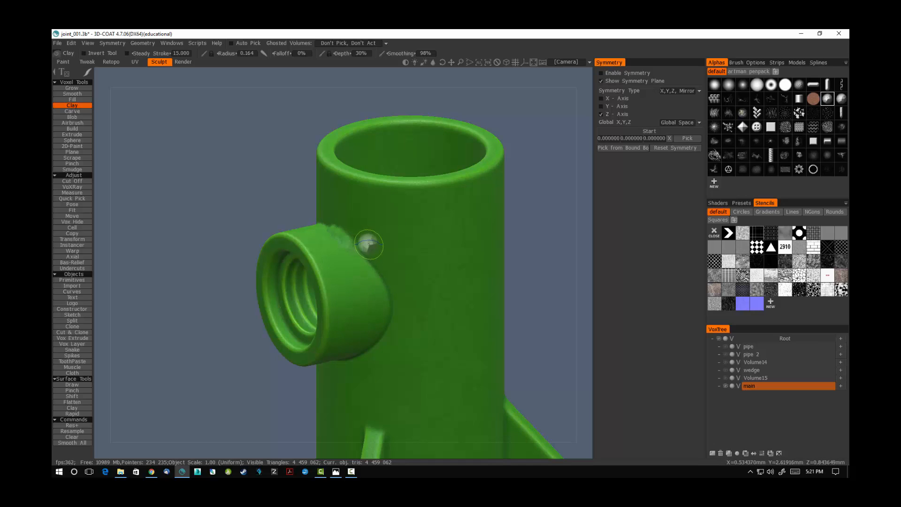
key(ctrl+z)
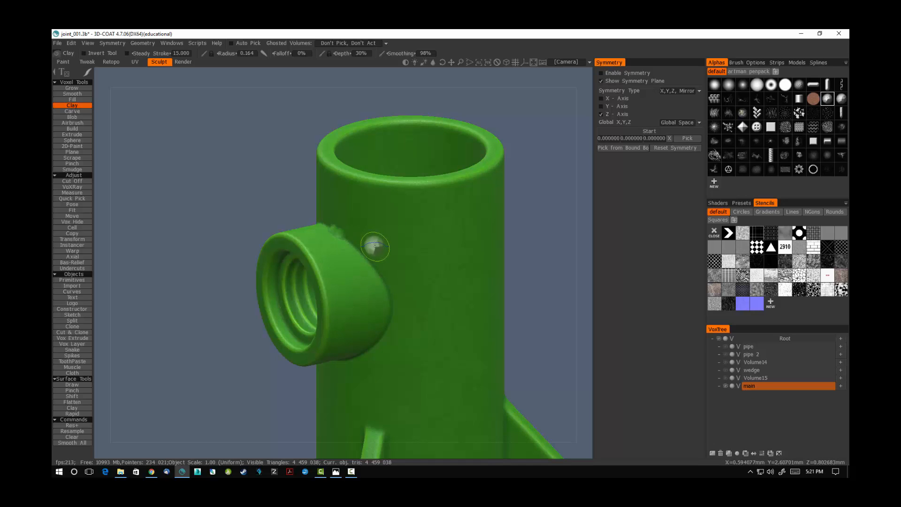
key(ctrl+z)
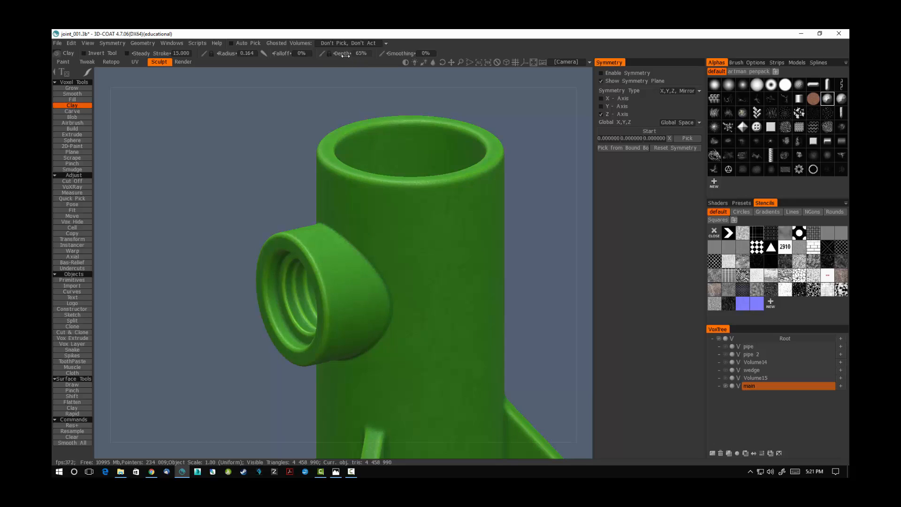
- Try a raised weld bead along the boss's seam with Clay at 69% depth and 0% smoothing, and undo it
drag(339, 228, 364, 249)
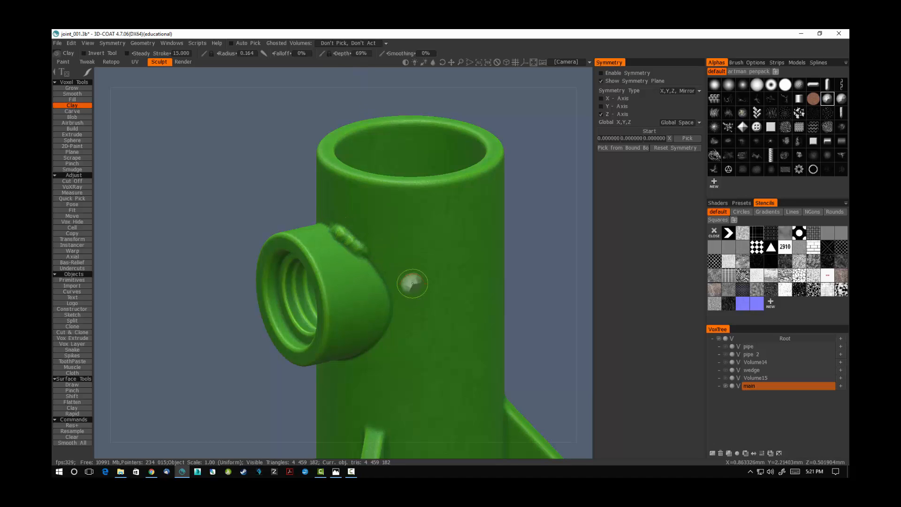
mouse_move(372, 313)
alt+mouse_down()
mouse_move(460, 308)
mouse_move(360, 300)
mouse_move(353, 309)
mouse_move(408, 320)
alt+mouse_up()
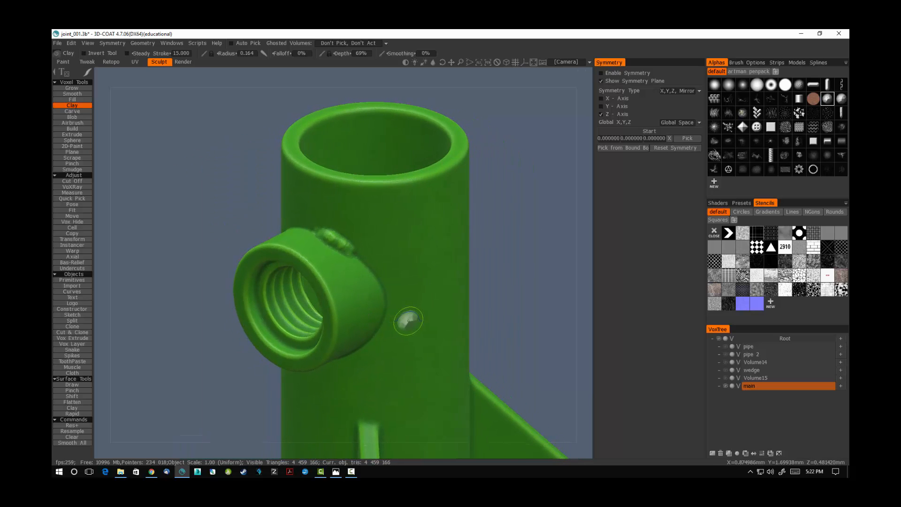
key(ctrl+z)
key(ctrl+z)
key(ctrl+z)
key(ctrl+z)
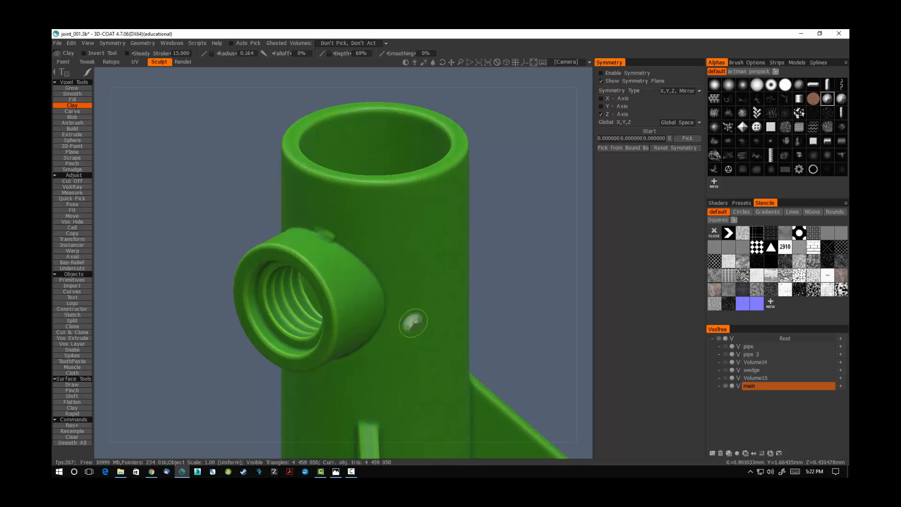
key(ctrl+z)
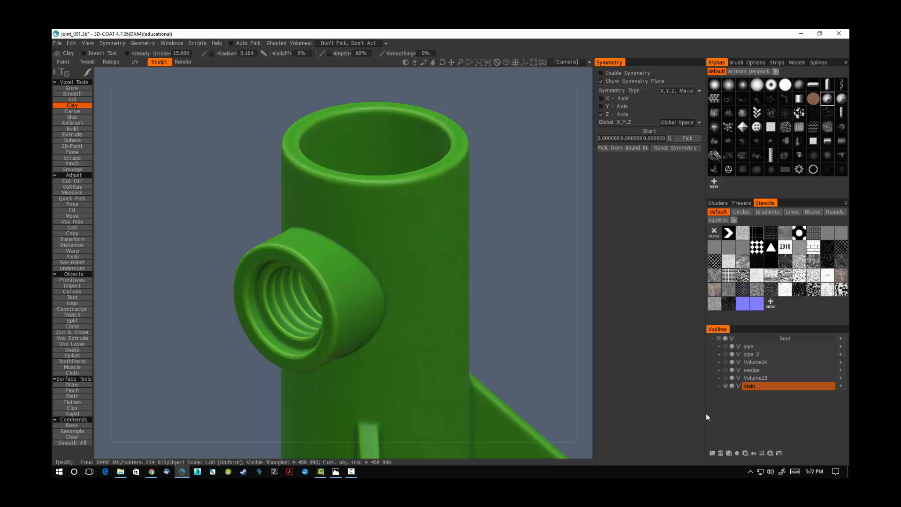
- Duplicate the main volume of the pipe joint
right_drag(519, 376, 449, 297)
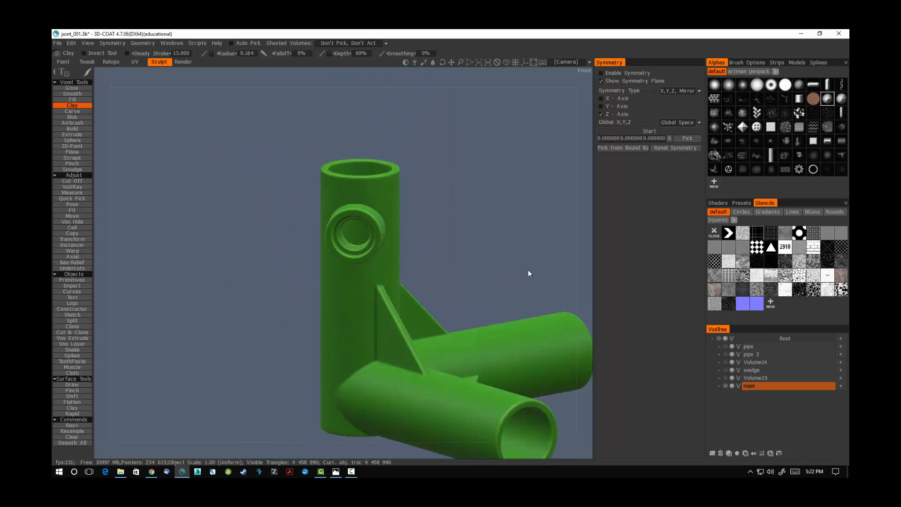
drag(528, 273, 438, 259)
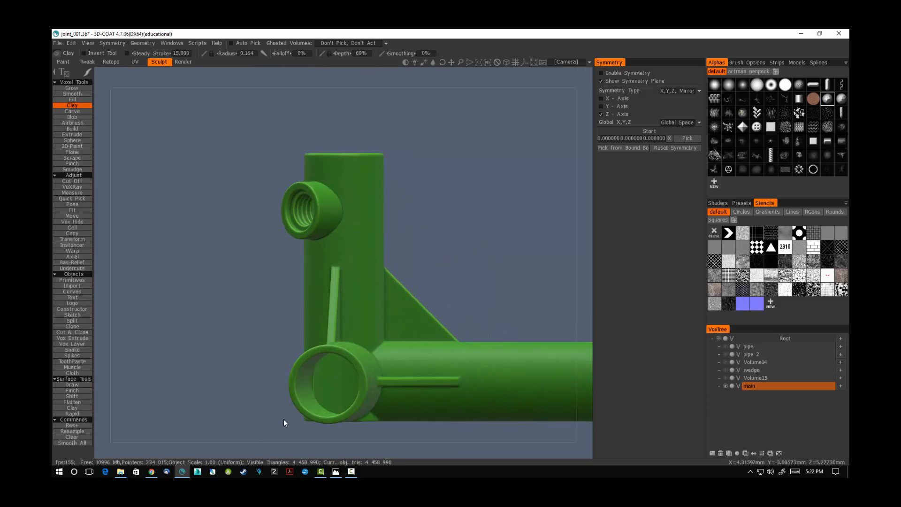
drag(483, 316, 460, 271)
middle_drag(461, 282, 494, 326)
right_drag(438, 293, 555, 312)
middle_drag(506, 304, 435, 306)
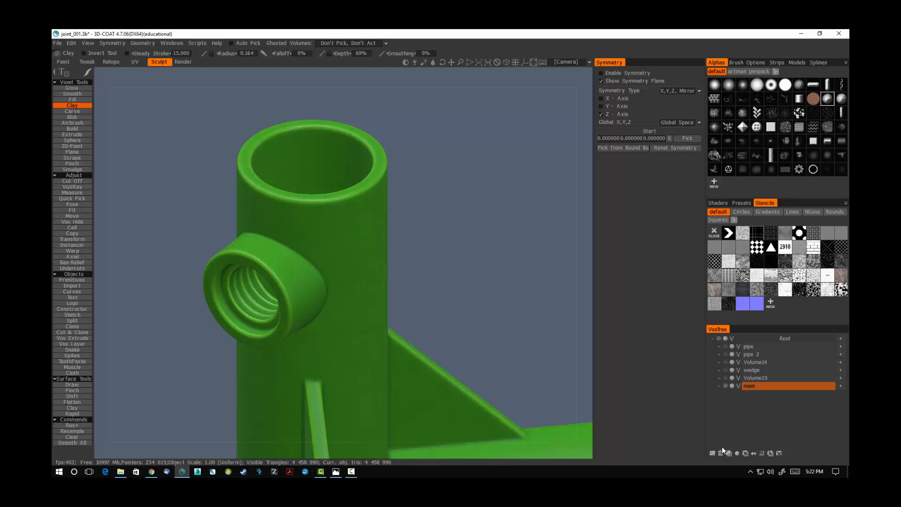
click(711, 453)
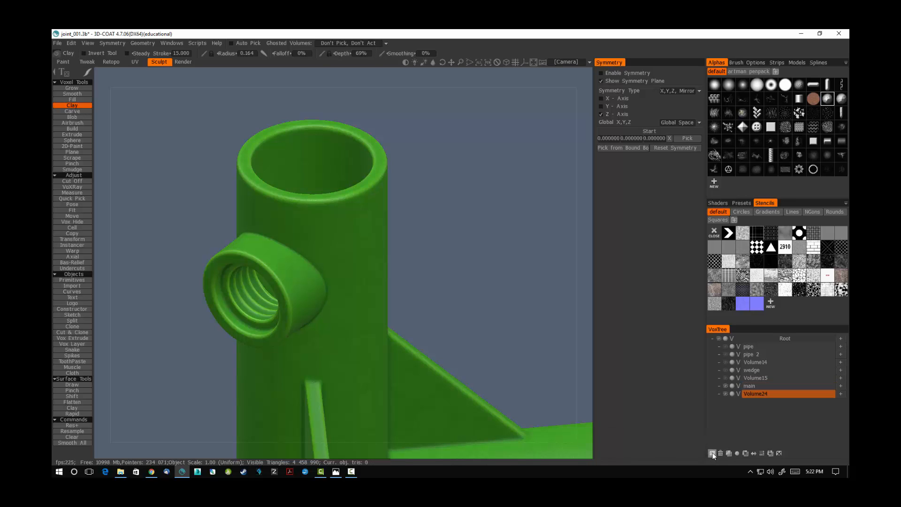
key(ctrl+z)
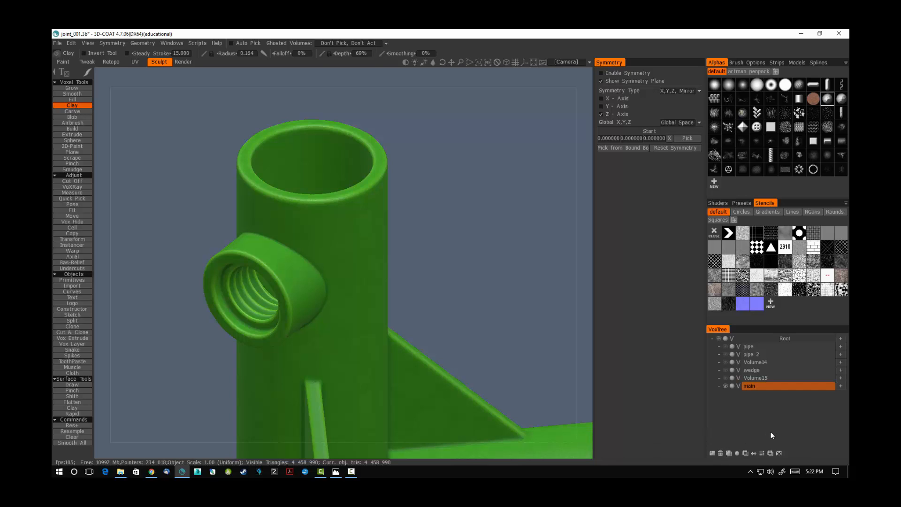
click(728, 453)
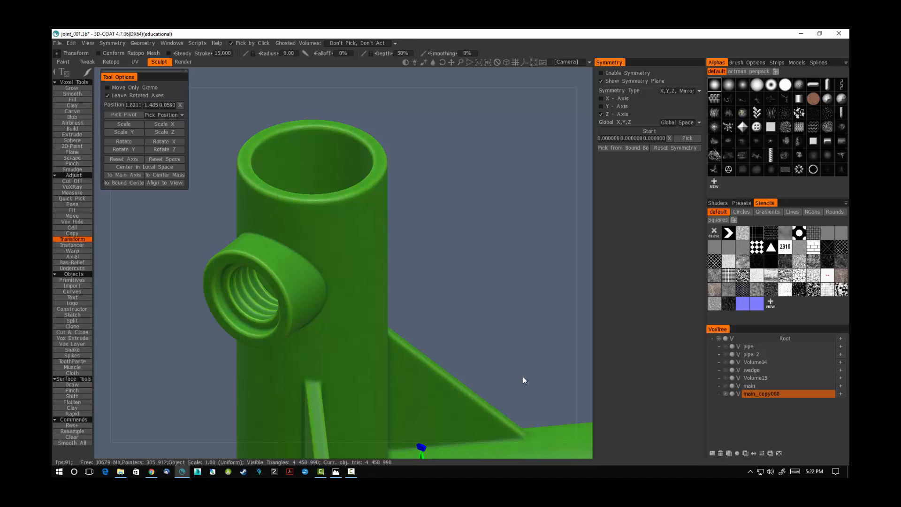
- Increase the resolution of the duplicated volume with Res+, accepting that the operation cannot be undone
click(75, 425)
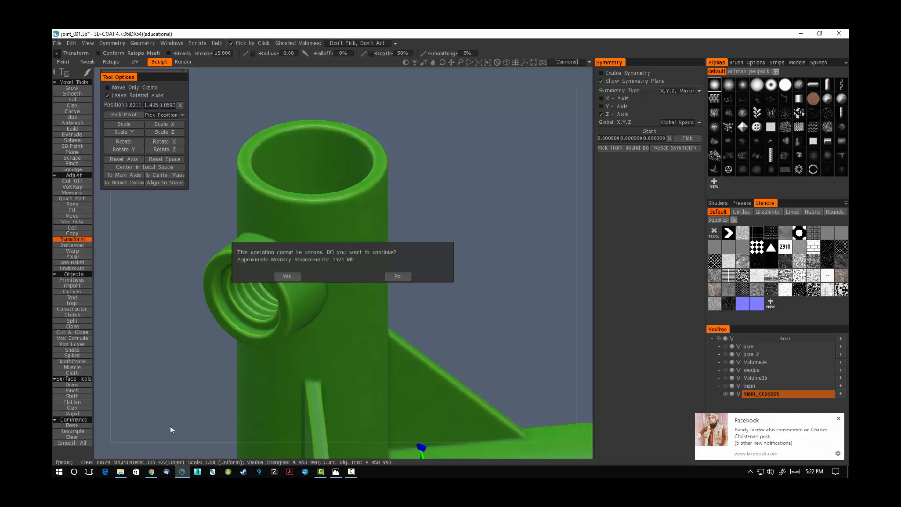
click(838, 419)
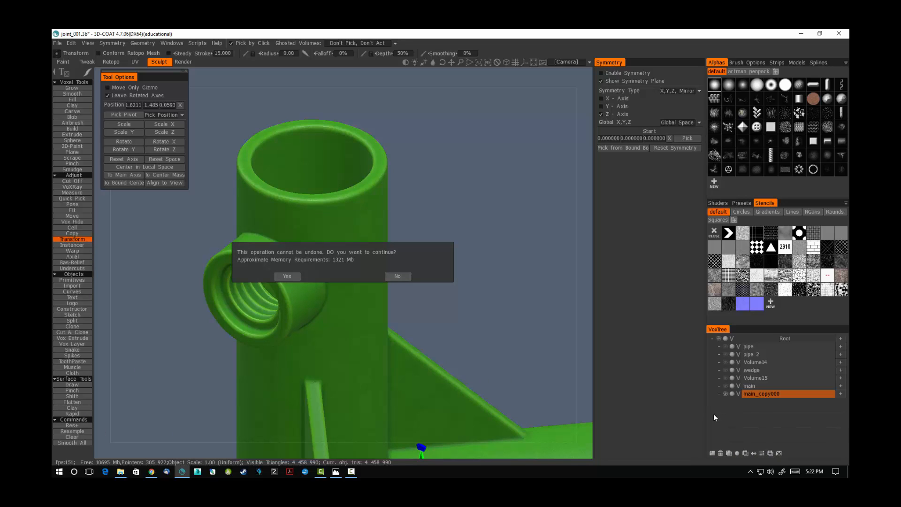
click(287, 276)
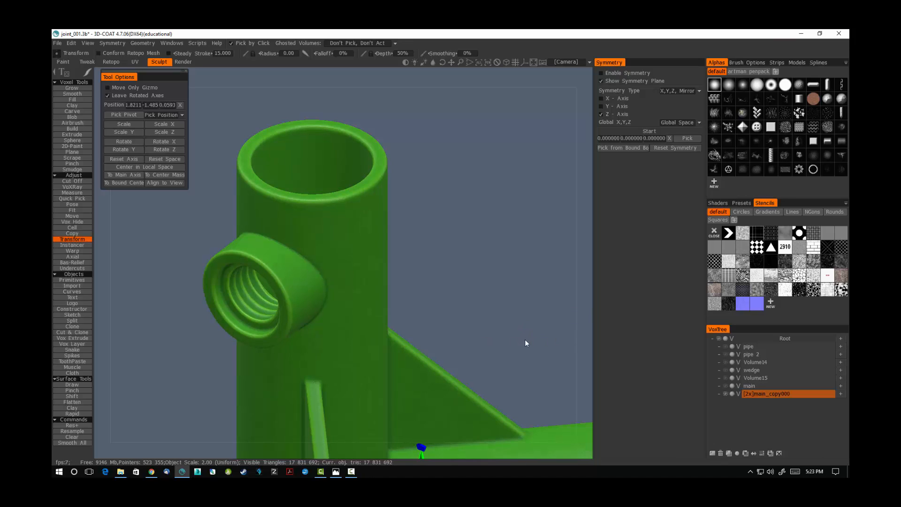
- Examine the duplicated joint from several angles, checking the threaded boss and its seam up close
right_drag(532, 339, 480, 312)
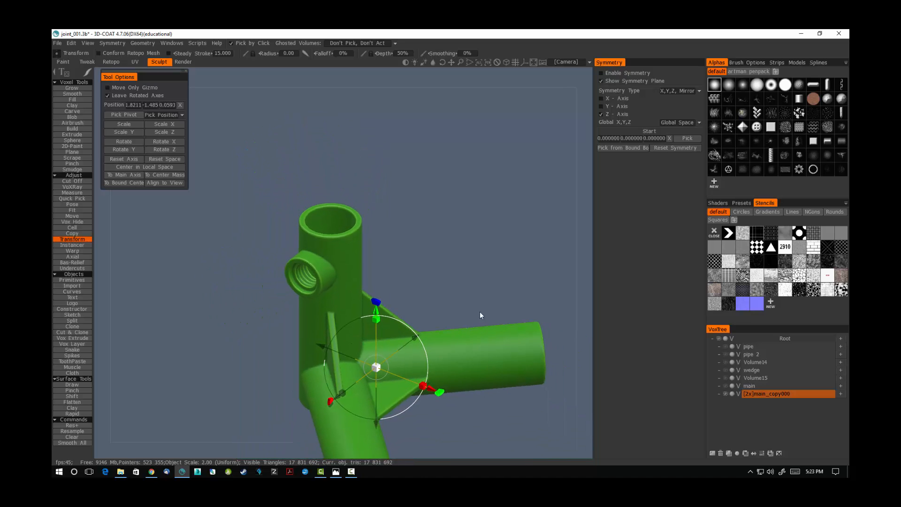
middle_drag(480, 311, 450, 287)
drag(451, 287, 452, 359)
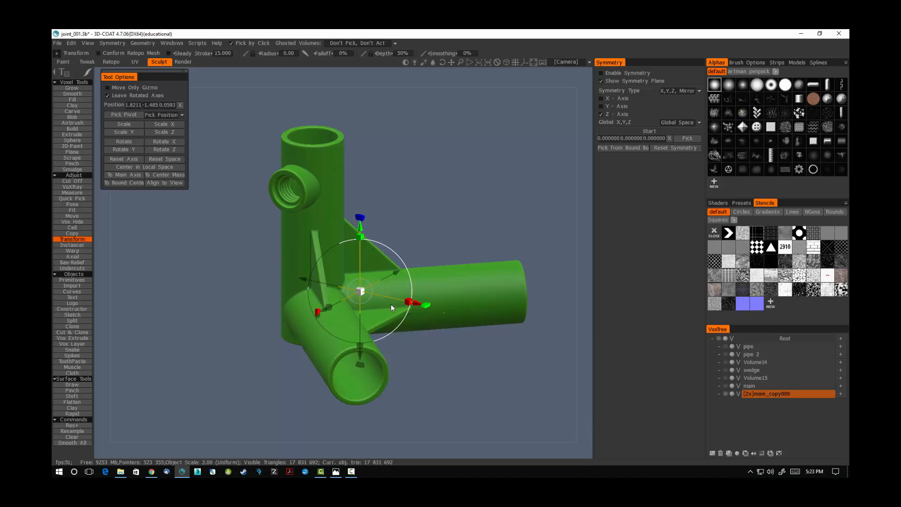
middle_drag(388, 219, 399, 279)
right_drag(481, 281, 545, 288)
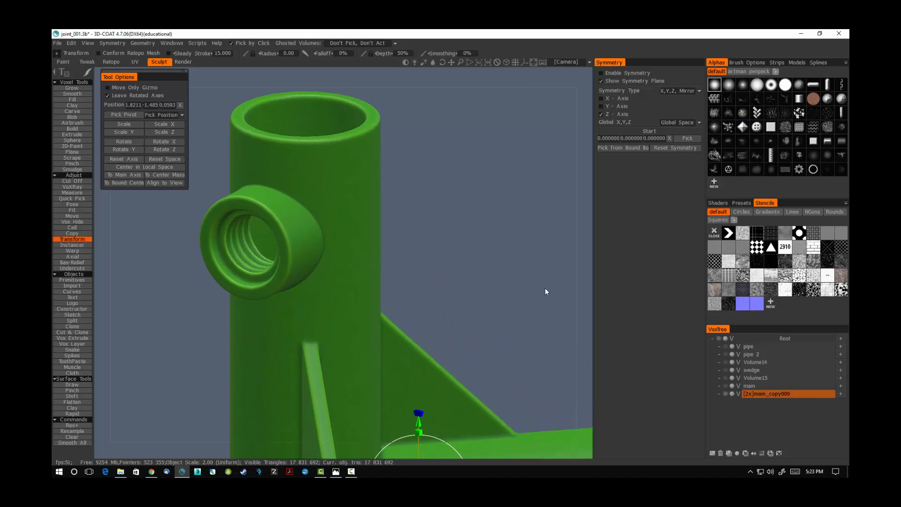
drag(475, 290, 445, 244)
middle_drag(445, 244, 528, 314)
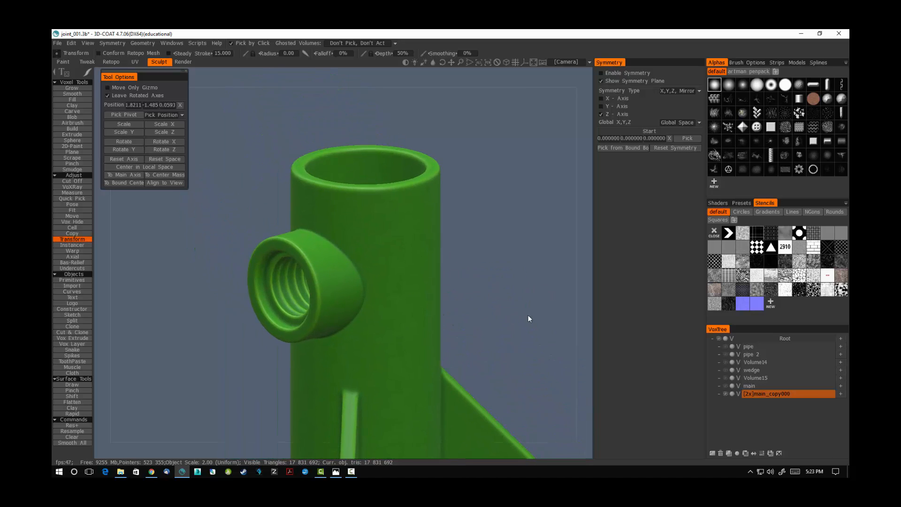
right_drag(528, 315, 587, 323)
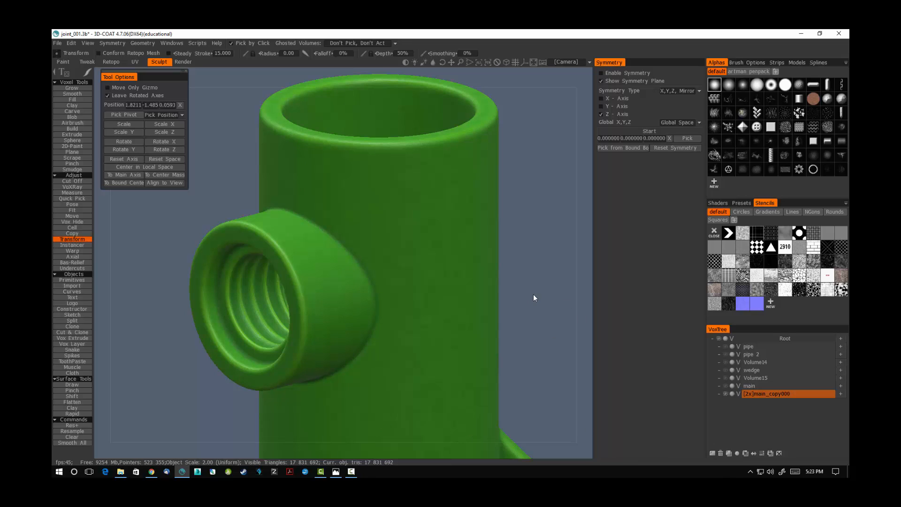
mouse_move(523, 298)
mouse_down()
mouse_move(547, 297)
mouse_move(533, 302)
mouse_up()
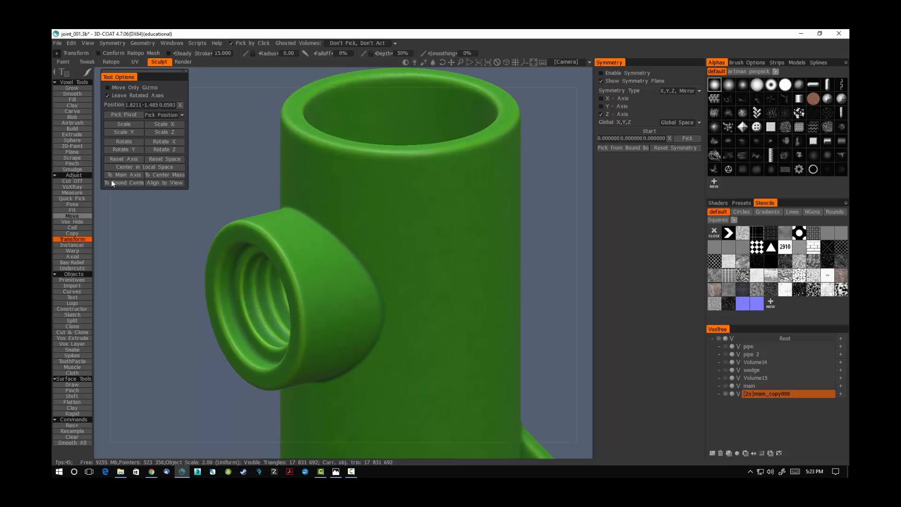
- Try a Clay stroke along the boss's upper seam and undo it together with the resolution increase
click(80, 105)
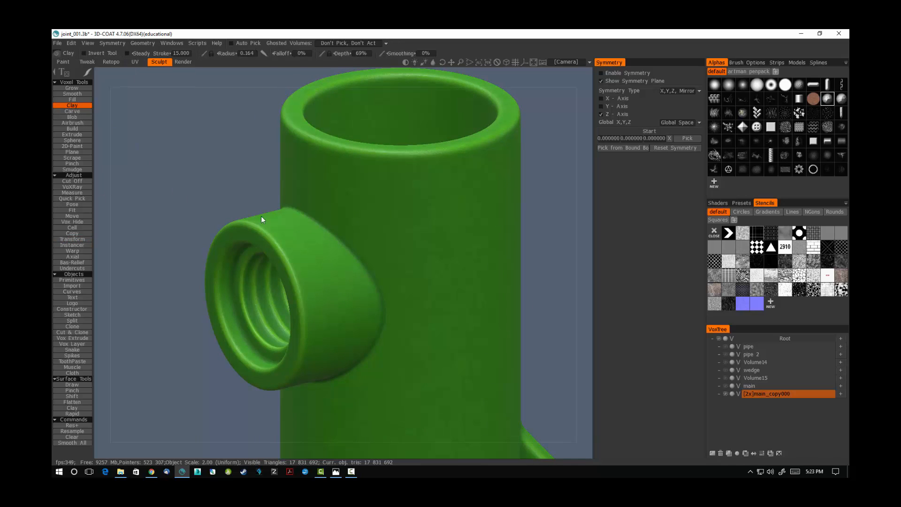
mouse_move(317, 226)
mouse_down()
mouse_move(385, 294)
mouse_move(384, 270)
mouse_move(375, 271)
mouse_up()
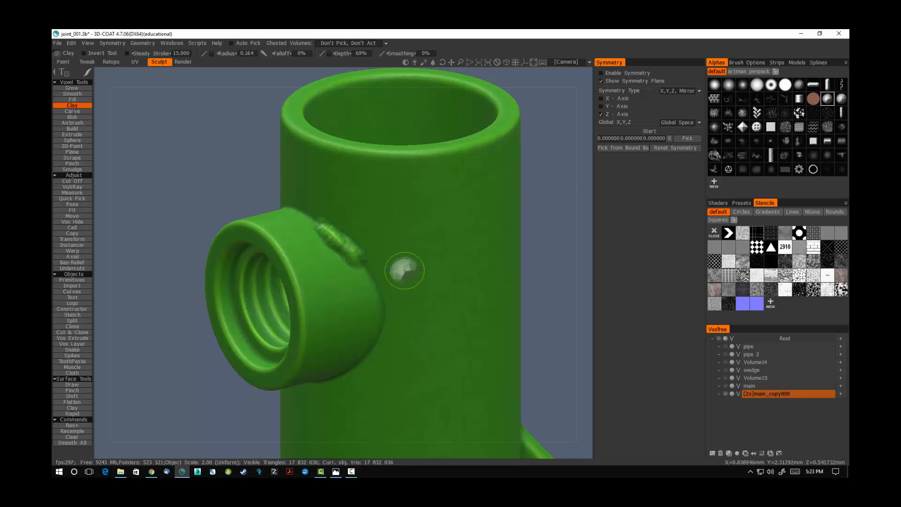
key(ctrl+z)
key(ctrl+z)
key(ctrl+z)
key(ctrl+z)
key(ctrl+z)
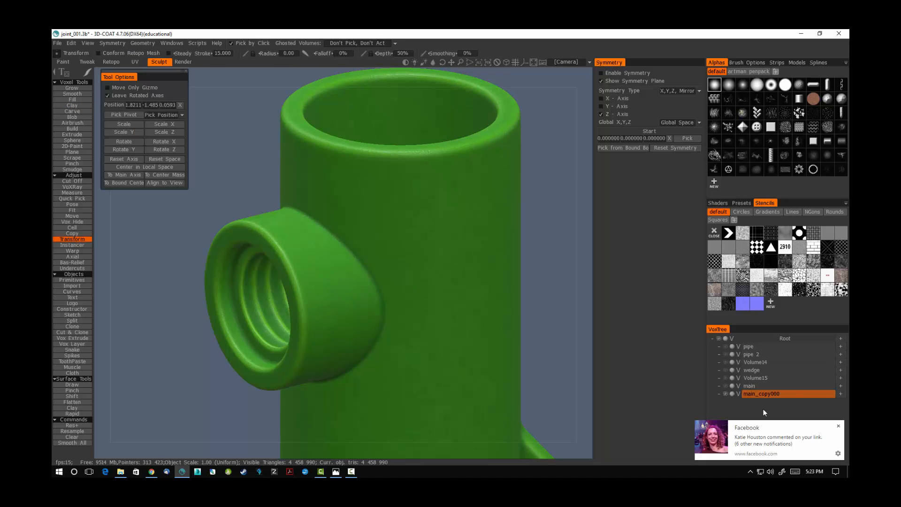
- Dismiss the browser notification and close the Google Chrome window
click(839, 454)
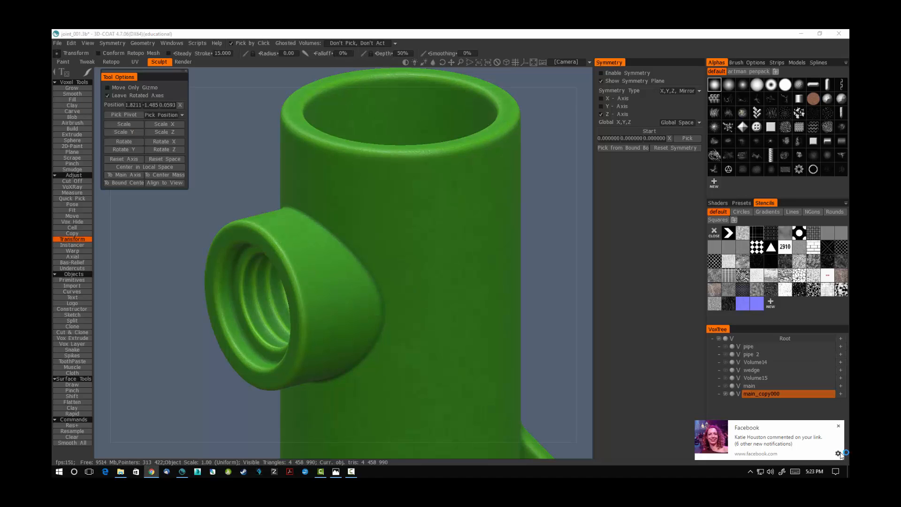
click(839, 426)
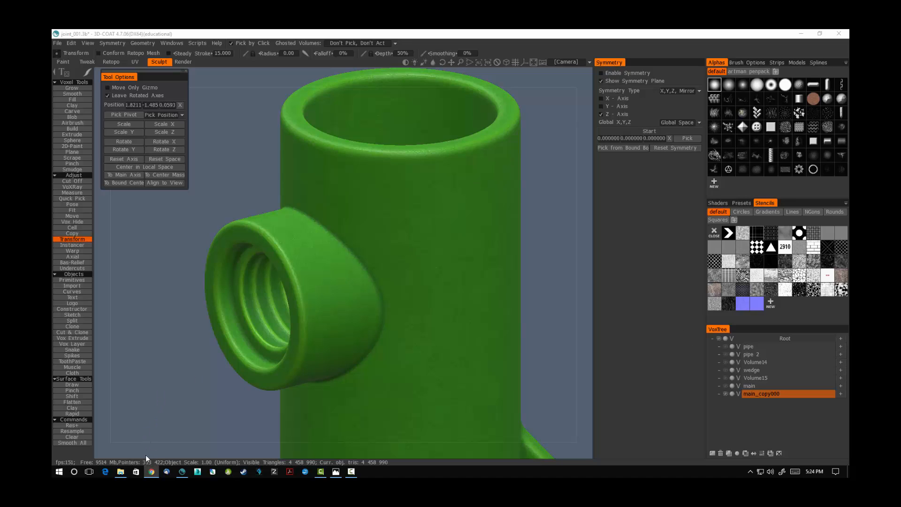
right_click(152, 470)
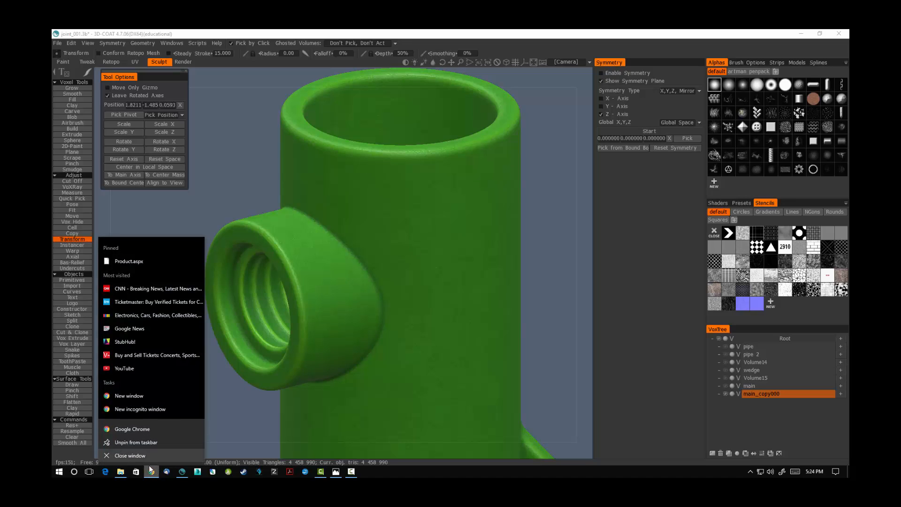
click(149, 457)
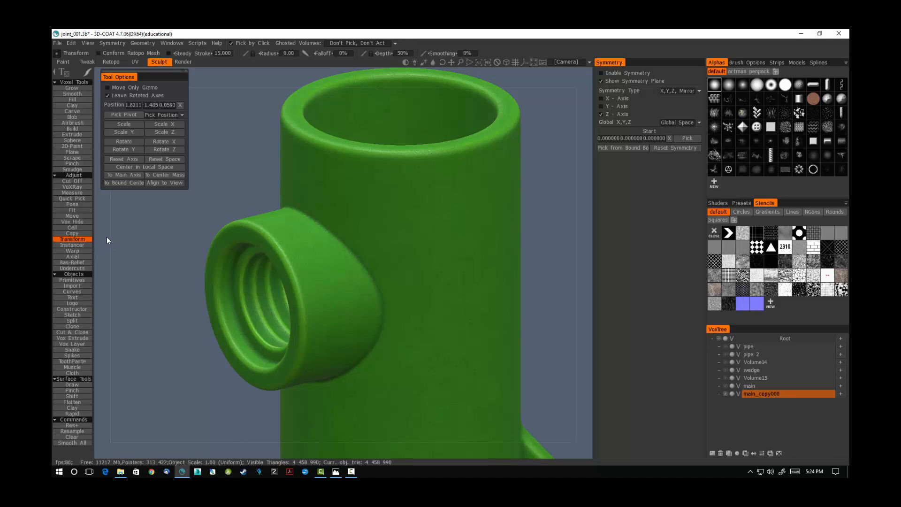
- Choose the voxel Build tool and switch it to a freehand brush stroke mode
click(78, 105)
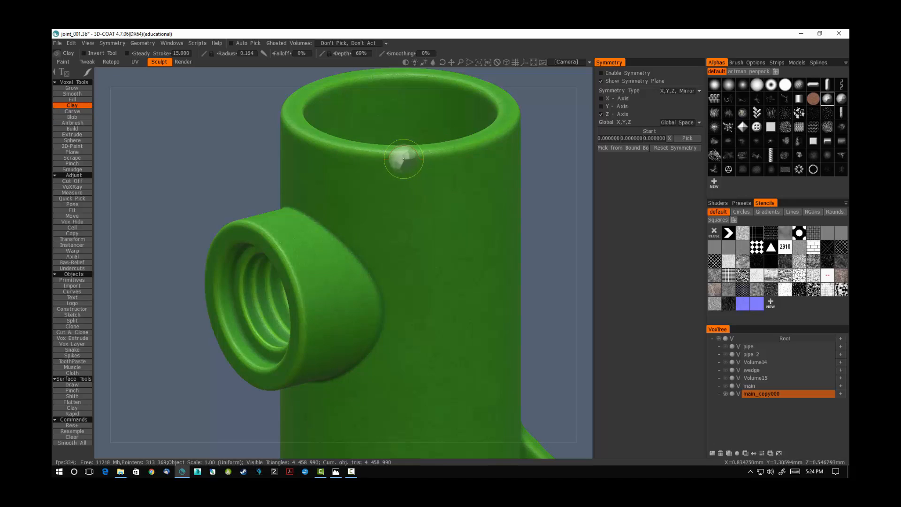
click(78, 111)
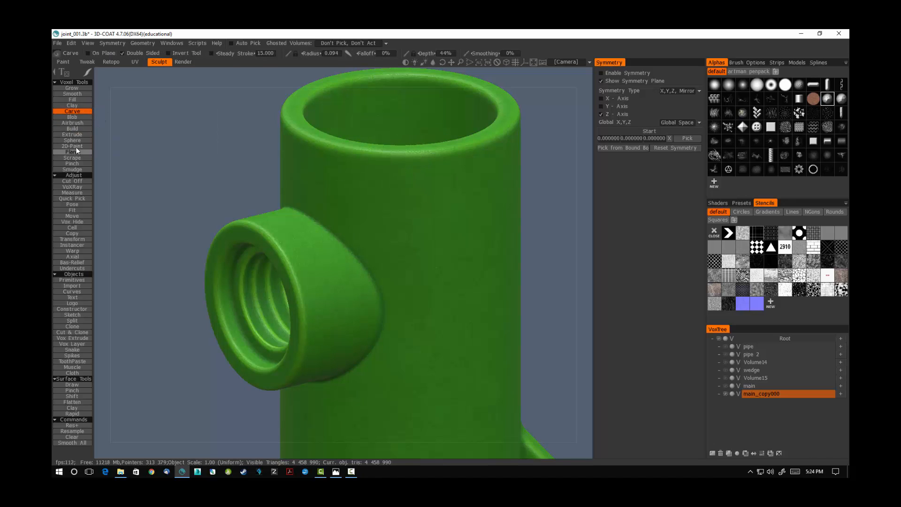
click(83, 129)
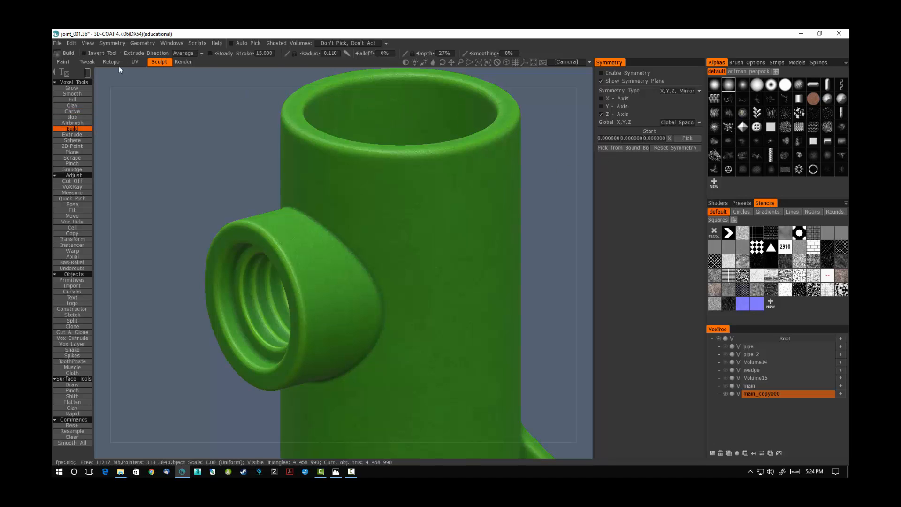
mouse_move(78, 71)
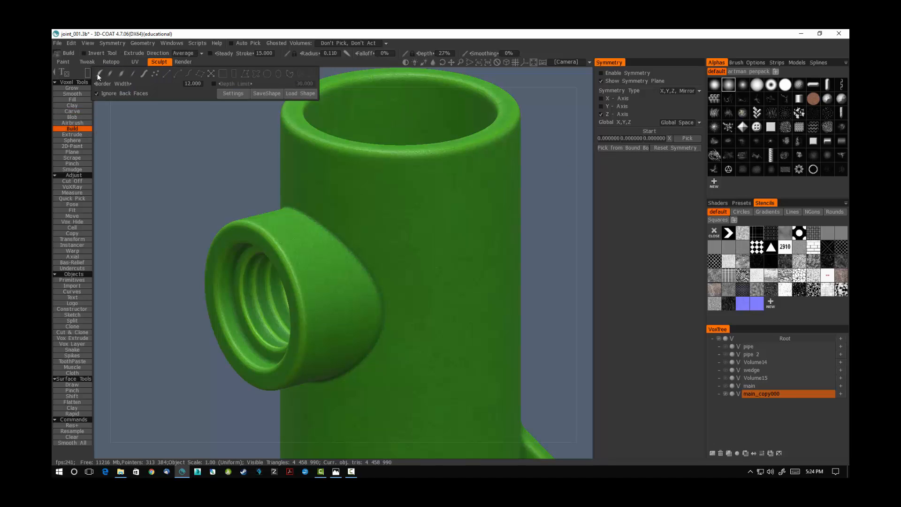
click(97, 74)
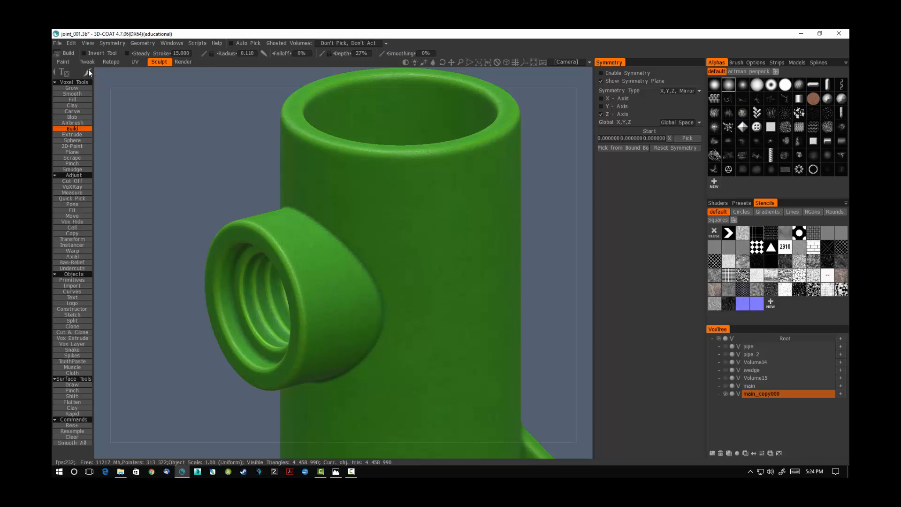
mouse_move(90, 72)
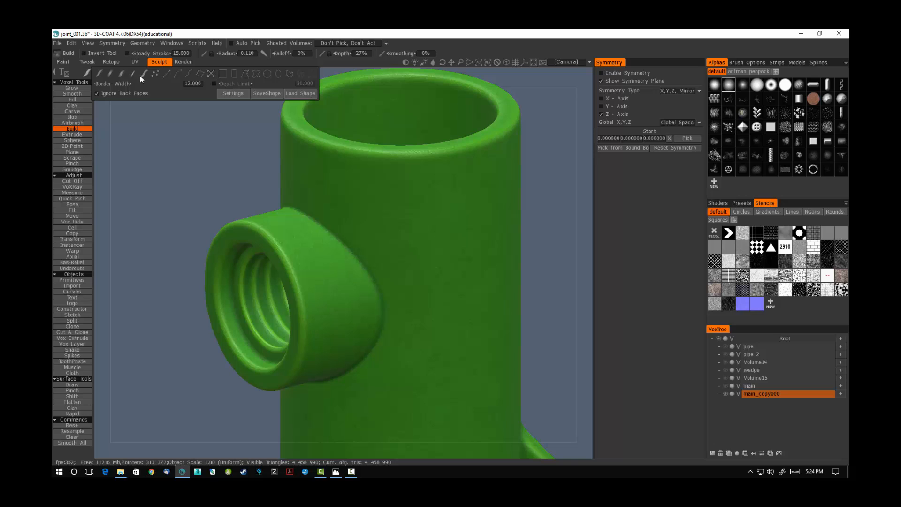
click(99, 74)
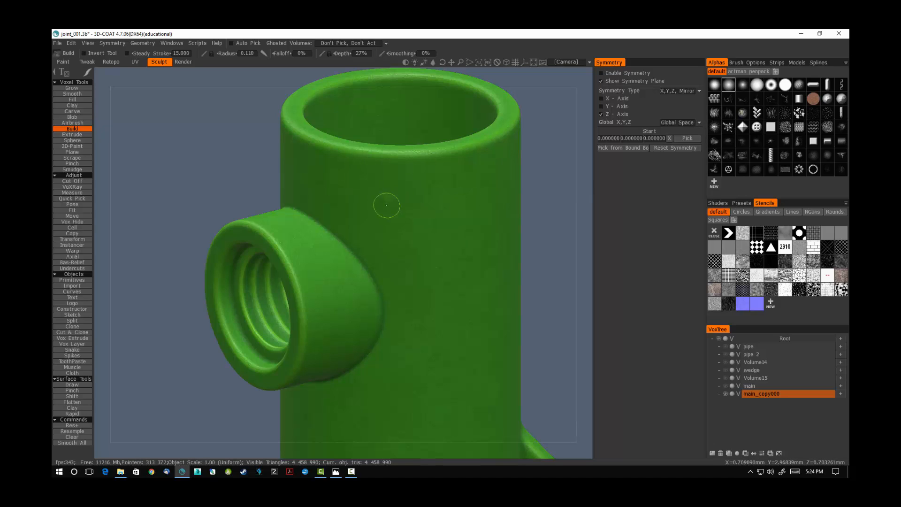
- Try Build dabs on the upright pipe's wall at 27% depth with radius 0.110 and 0.266, and undo them
drag(394, 229, 399, 223)
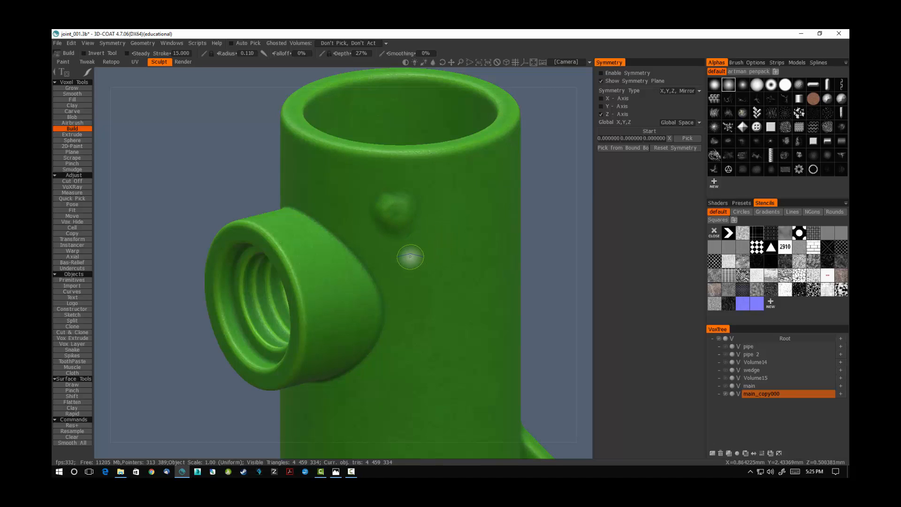
key(ctrl+z)
right_drag(392, 221, 397, 213)
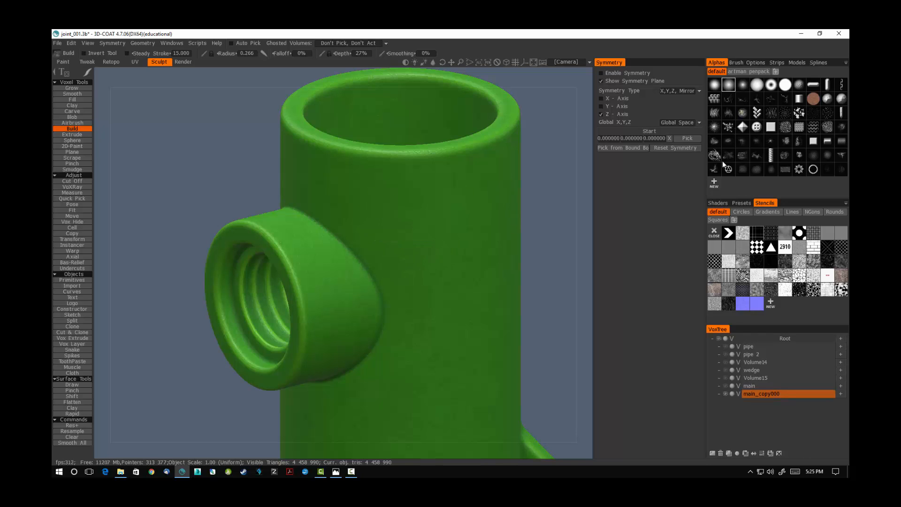
mouse_move(395, 208)
mouse_down()
mouse_move(404, 204)
mouse_move(397, 211)
mouse_up()
key(ctrl+z)
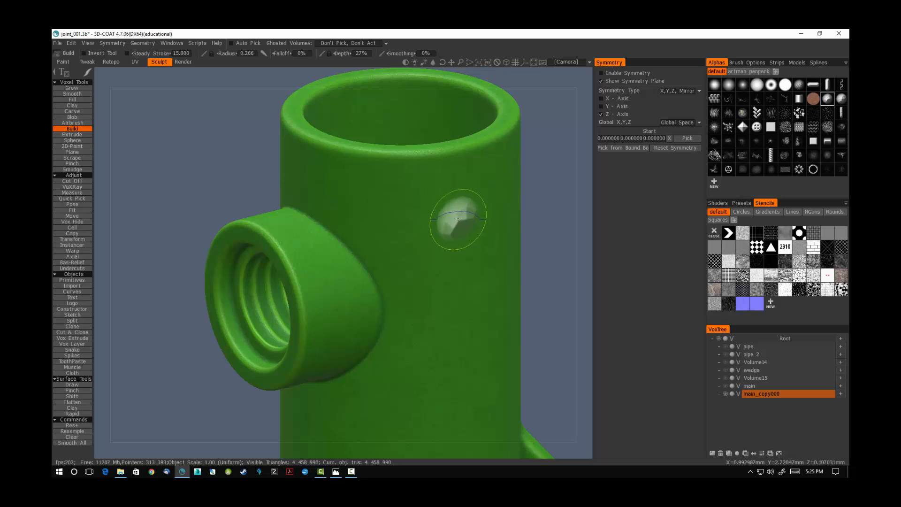
- Build a raised weld bead along one side and the underside of the boss seam, with radius 0.134 and 70% depth
right_drag(376, 194, 364, 191)
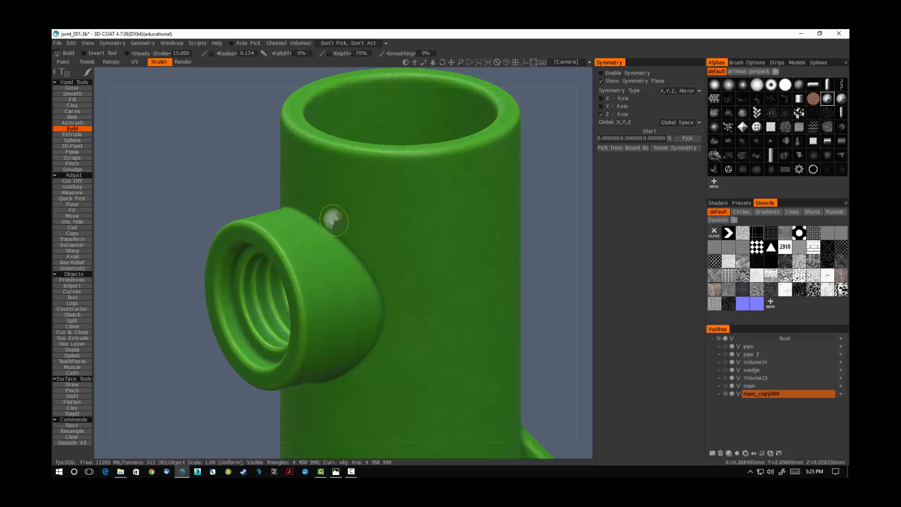
mouse_move(310, 211)
mouse_down()
mouse_move(363, 262)
mouse_move(381, 313)
mouse_move(375, 339)
mouse_up()
mouse_move(420, 311)
alt+mouse_down()
mouse_move(378, 288)
mouse_move(428, 300)
alt+mouse_up()
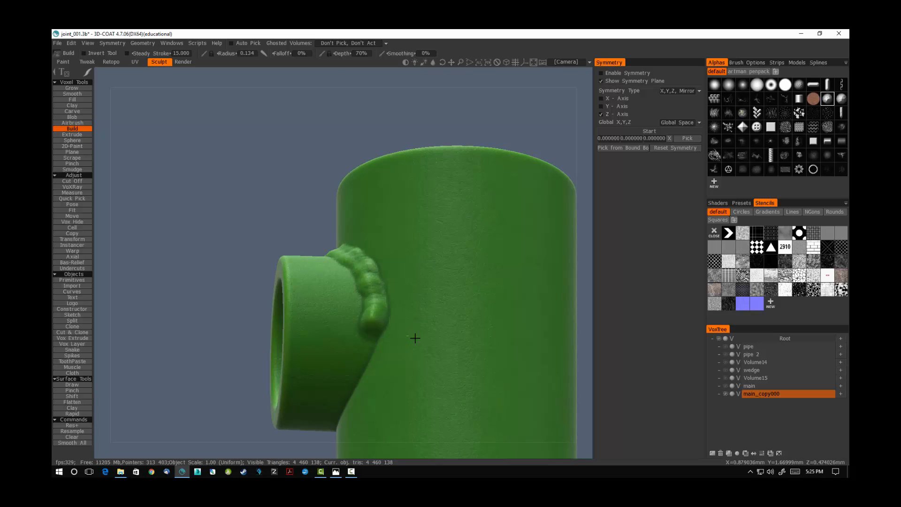
mouse_move(412, 333)
alt+mouse_down()
mouse_move(376, 332)
mouse_move(293, 399)
alt+mouse_up()
mouse_move(382, 379)
alt+mouse_down()
mouse_move(291, 356)
mouse_move(226, 324)
mouse_move(219, 334)
mouse_move(252, 386)
mouse_move(260, 391)
mouse_move(263, 378)
mouse_move(291, 389)
alt+mouse_up()
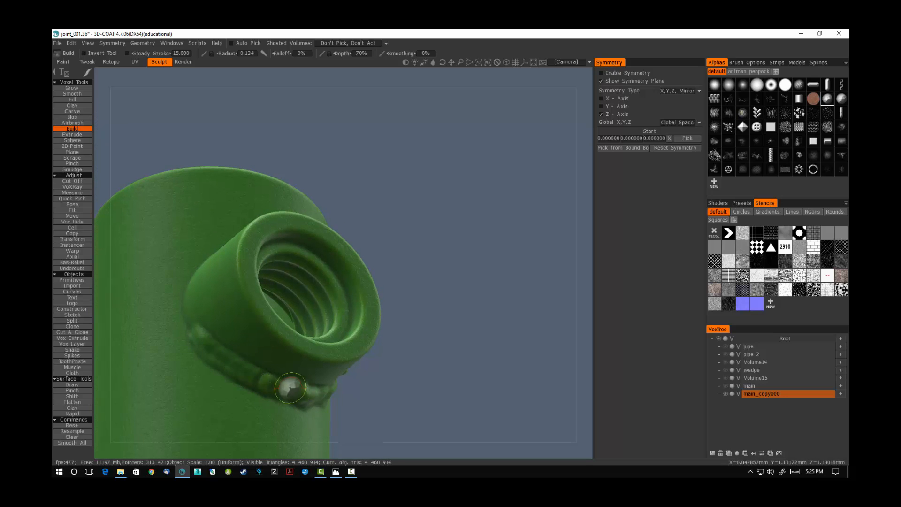
mouse_move(222, 332)
alt+mouse_down()
mouse_move(223, 304)
mouse_move(264, 328)
mouse_move(296, 316)
alt+mouse_up()
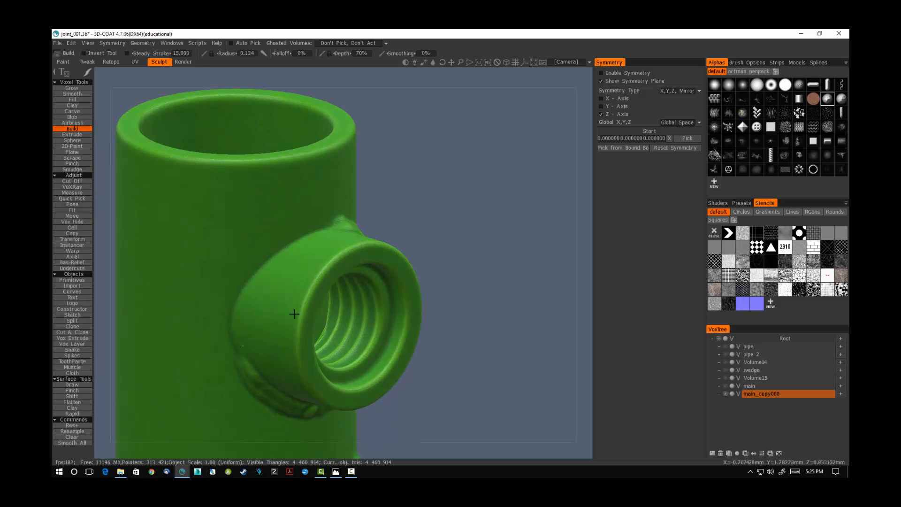
- Build the weld bead along the boss seam's remaining side, undo its lower stretch and rebuild it to close the ring
mouse_move(339, 235)
mouse_down()
mouse_move(348, 222)
mouse_move(328, 218)
mouse_move(248, 270)
mouse_move(235, 295)
mouse_move(239, 356)
mouse_up()
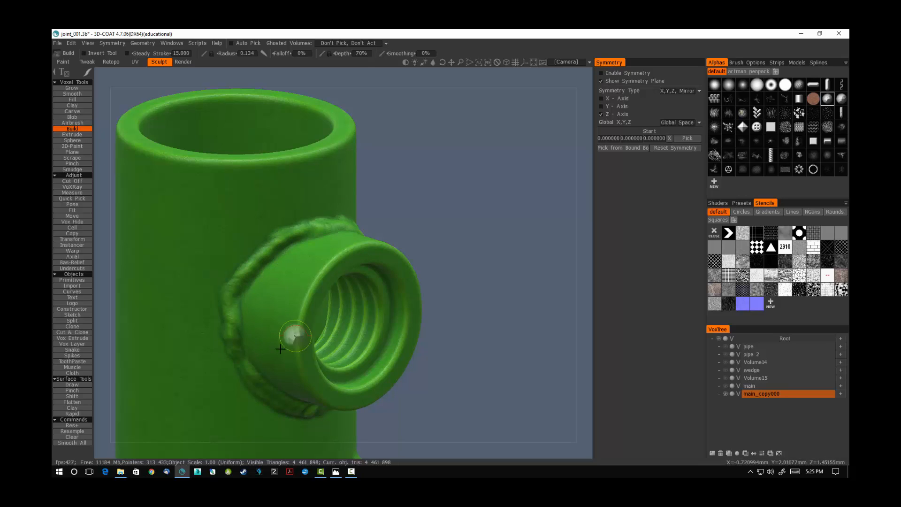
mouse_move(294, 335)
alt+mouse_down()
mouse_move(326, 332)
mouse_move(303, 320)
alt+mouse_up()
key(ctrl+z)
key(ctrl+z)
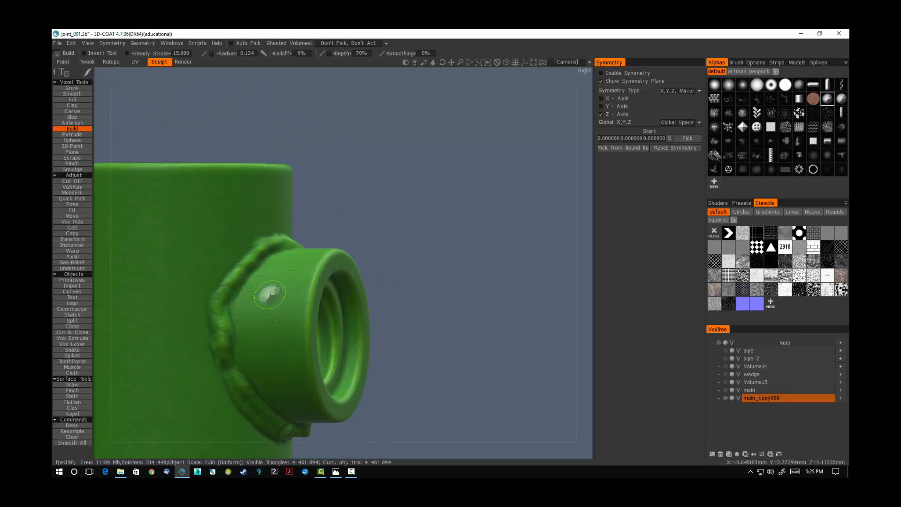
key(ctrl+z)
key(ctrl+z)
key(ctrl+z)
key(ctrl+z)
key(ctrl+z)
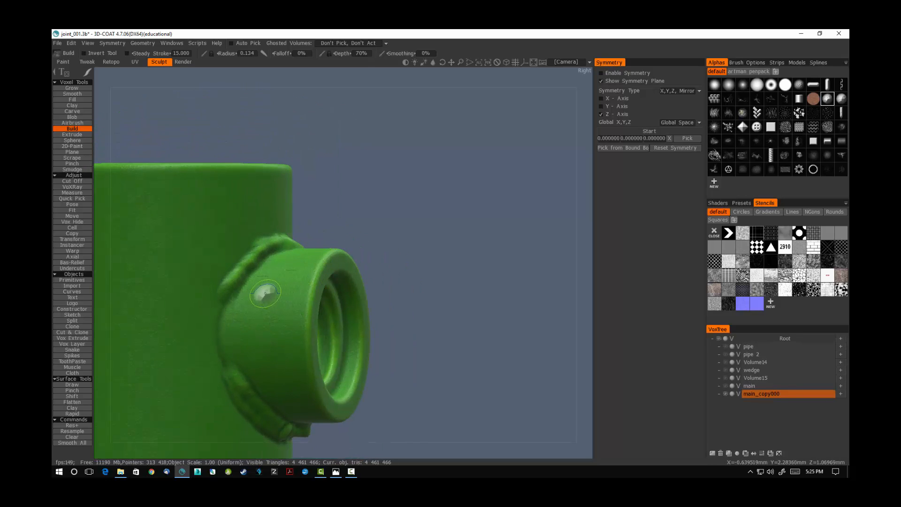
mouse_move(230, 294)
mouse_down()
mouse_move(219, 335)
mouse_move(239, 378)
mouse_up()
alt+drag(258, 326, 250, 319)
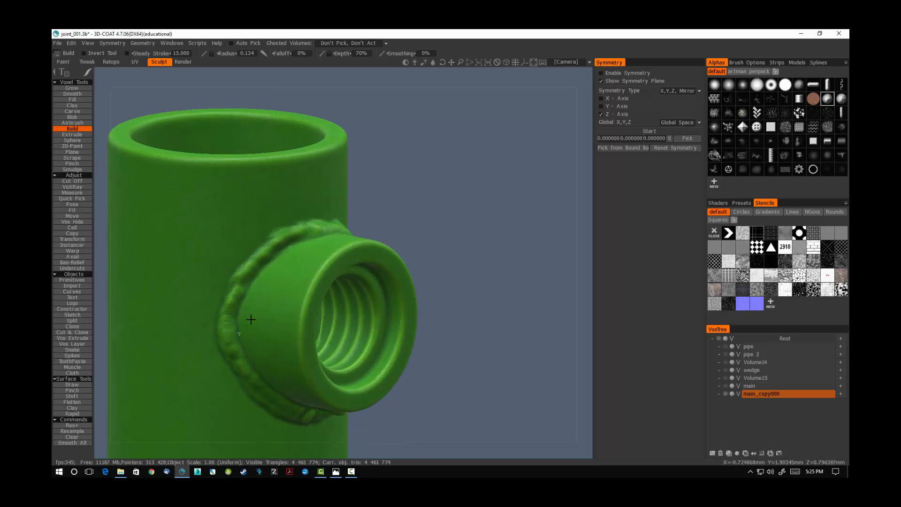
- Examine the weld bead from all sides of the boss
alt+right_drag(430, 302, 278, 323)
alt+middle_drag(342, 349, 314, 289)
alt+drag(314, 289, 249, 285)
alt+drag(348, 301, 344, 300)
alt+middle_drag(355, 288, 314, 294)
mouse_move(313, 294)
alt+mouse_down()
mouse_move(305, 309)
mouse_move(312, 287)
alt+mouse_up()
alt+middle_drag(312, 288, 348, 342)
alt+right_drag(348, 342, 475, 318)
alt+middle_drag(362, 320, 406, 320)
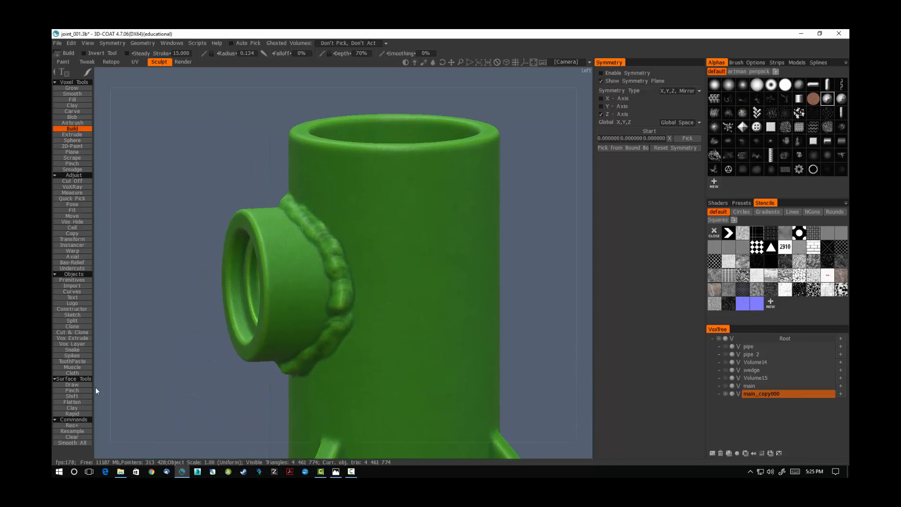
- Flatten the lumps along the weld bead around the boss with a brush radius of 0.144 and 65% depth
click(78, 401)
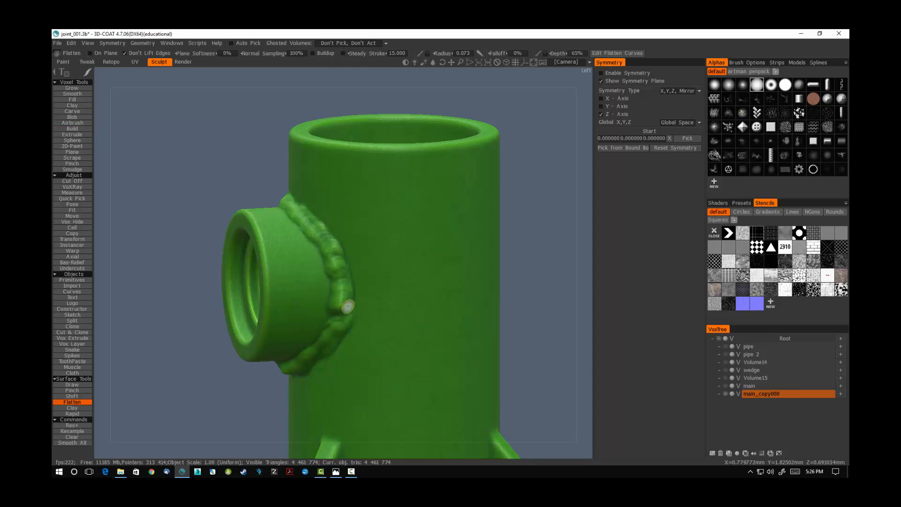
right_drag(340, 304, 341, 299)
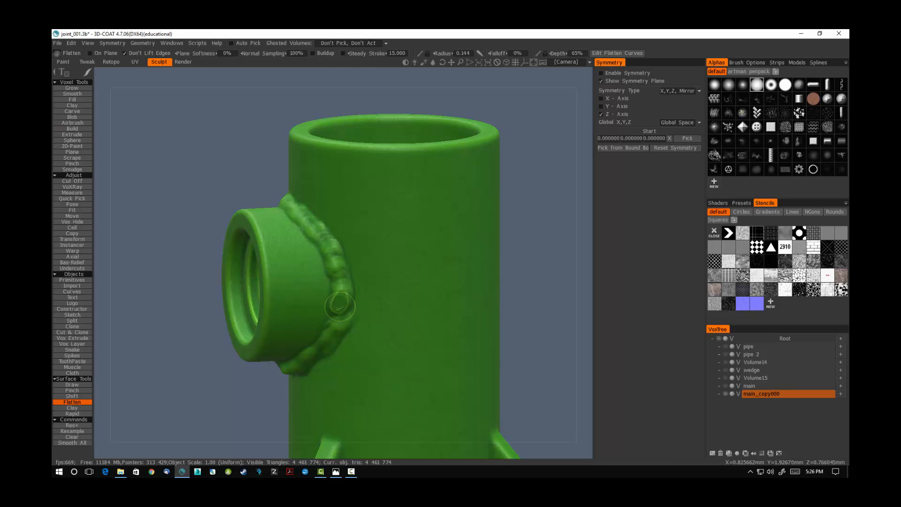
drag(339, 308, 340, 302)
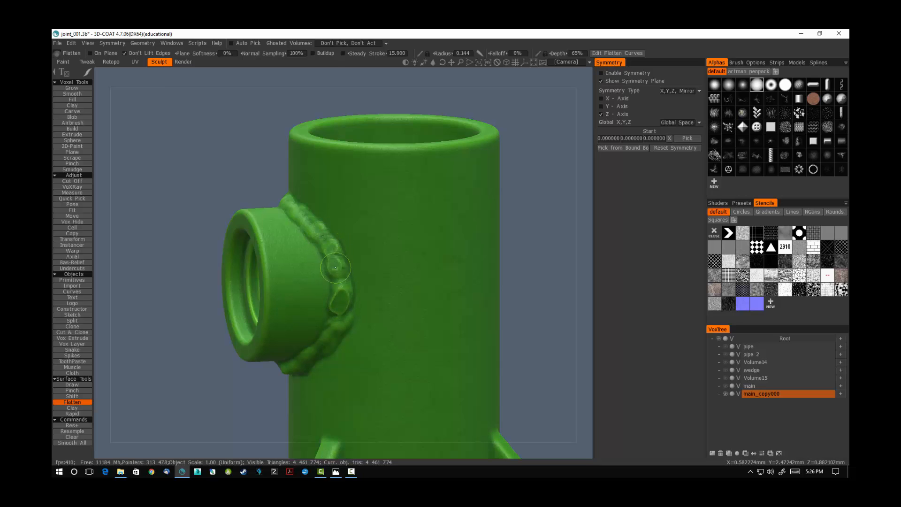
drag(328, 247, 333, 270)
alt+drag(331, 301, 359, 283)
right_drag(342, 325, 342, 326)
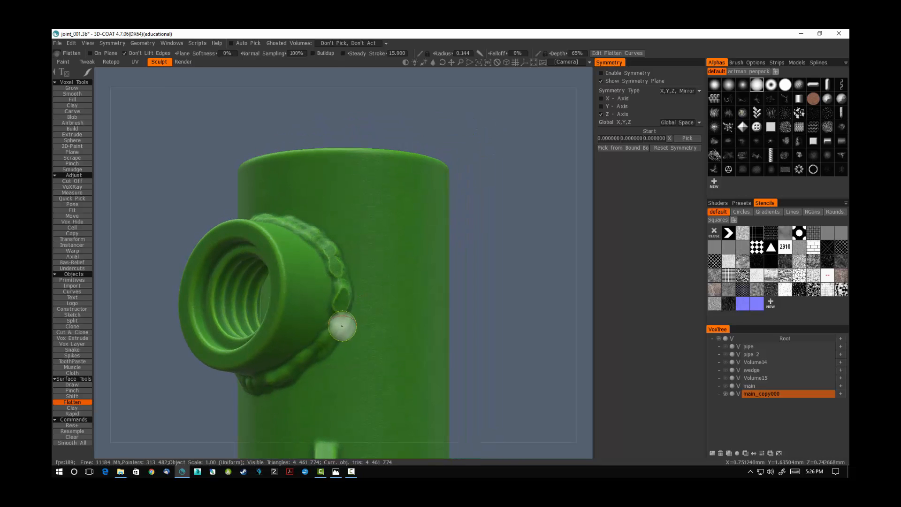
drag(342, 326, 285, 372)
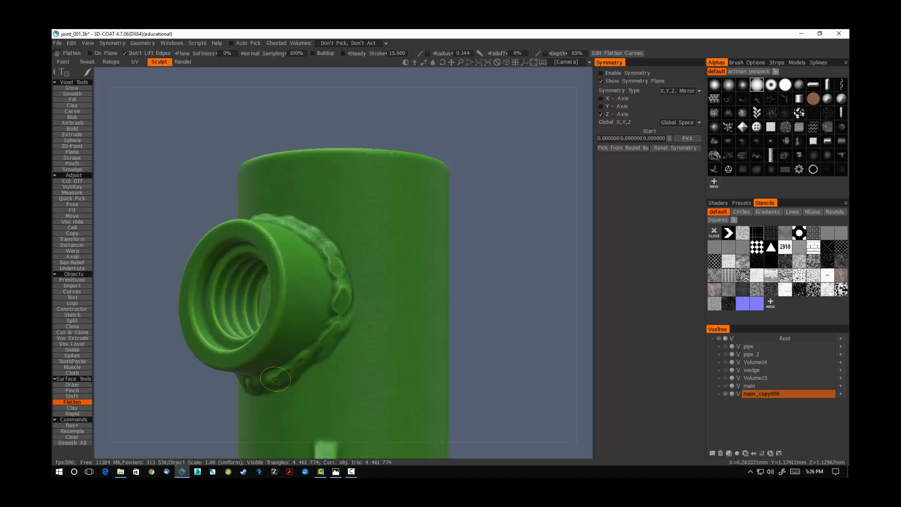
mouse_move(277, 378)
mouse_down()
mouse_move(266, 380)
mouse_move(390, 331)
mouse_move(443, 362)
mouse_move(176, 364)
mouse_up()
- Add a new voxel layer and import the threaded rod from the Bolts_Screws_Fasteners models into it, positioned in the boss's hole
alt+right_drag(429, 329, 356, 344)
alt+drag(355, 343, 337, 334)
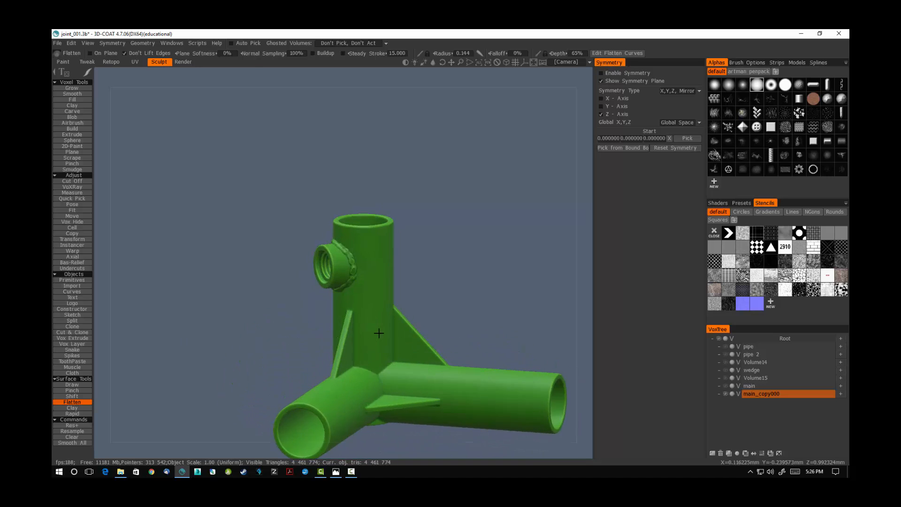
scroll(366, 337, up, 6)
scroll(380, 307, down, 6)
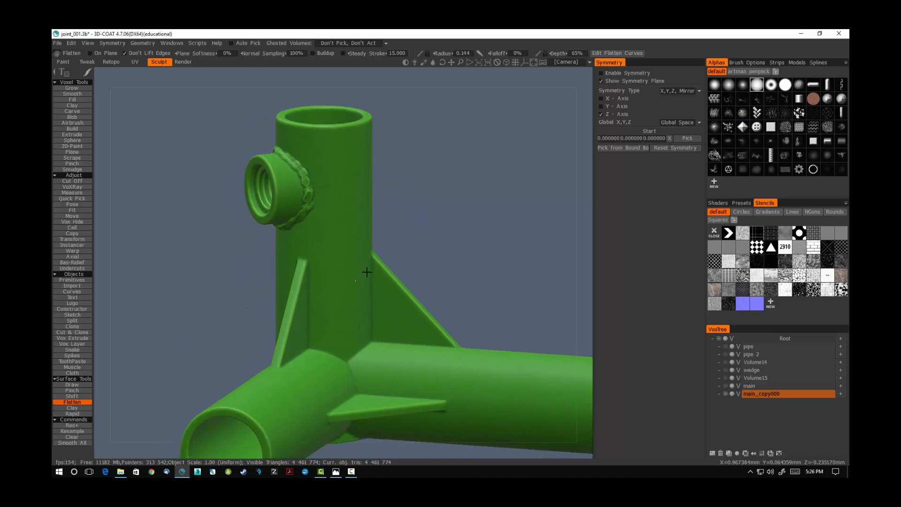
alt+drag(391, 267, 415, 270)
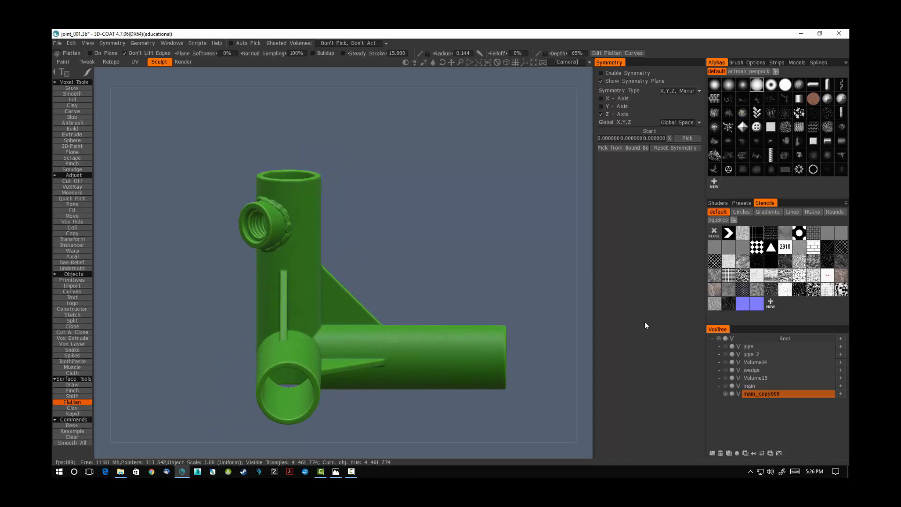
click(712, 453)
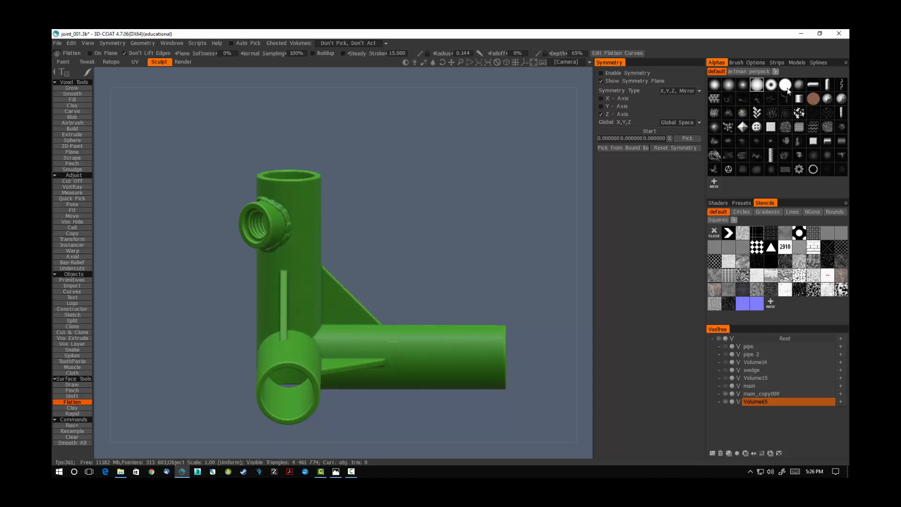
click(796, 64)
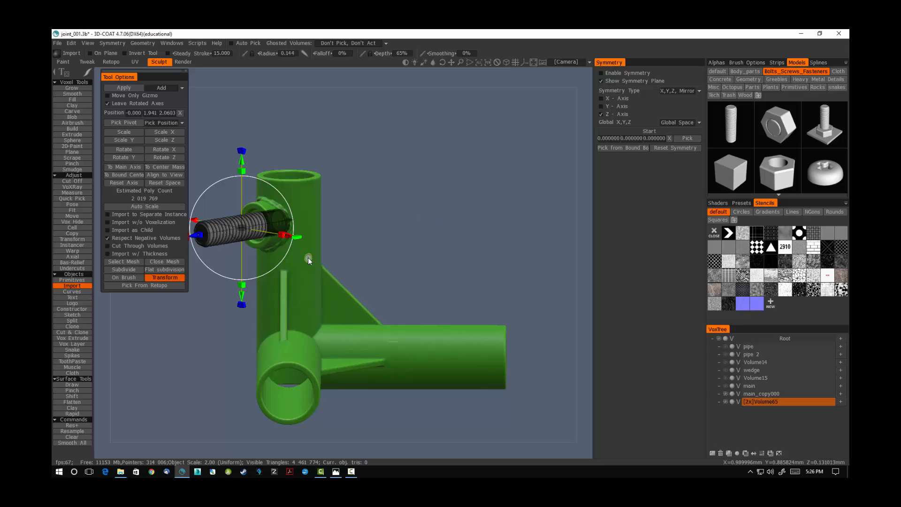
key(Return)
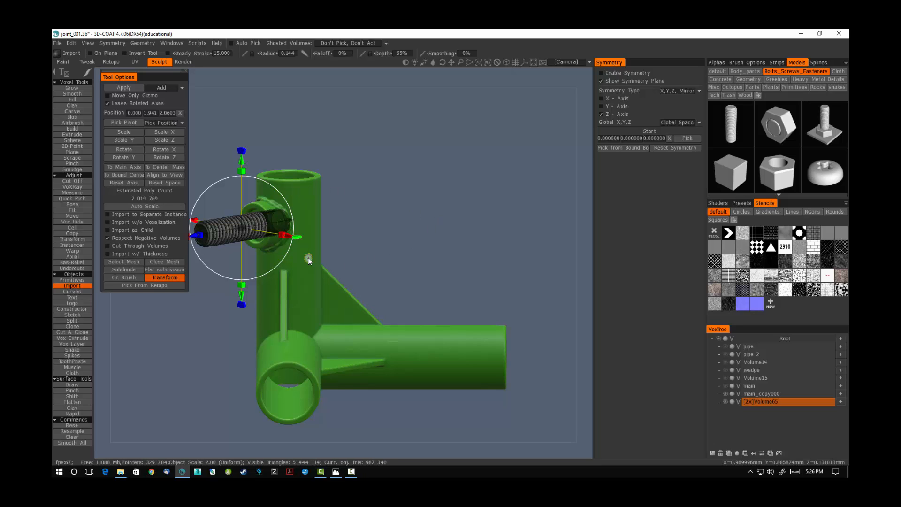
click(84, 89)
- Carve off the outer half of the threaded rod with a rectangular selection in a straight side view
middle_drag(382, 307, 412, 275)
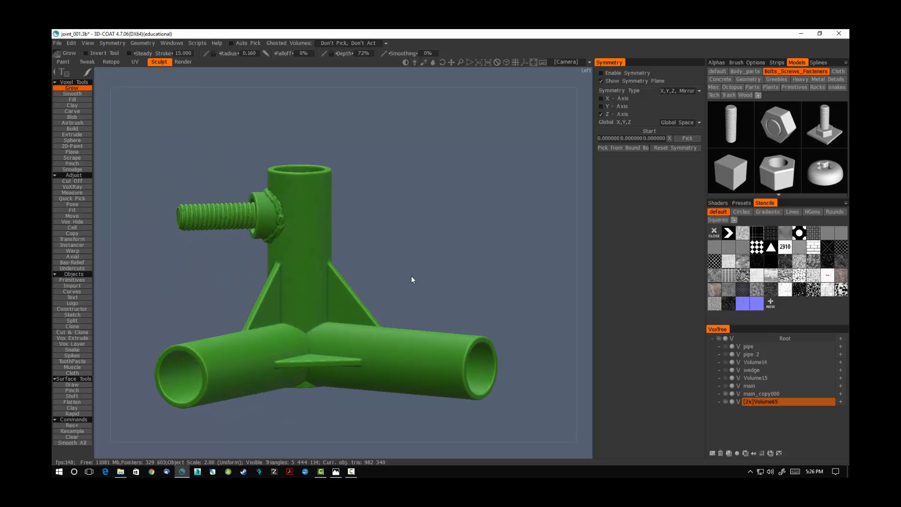
drag(411, 275, 412, 269)
middle_drag(412, 269, 480, 305)
shift+drag(480, 305, 450, 278)
middle_drag(279, 279, 364, 294)
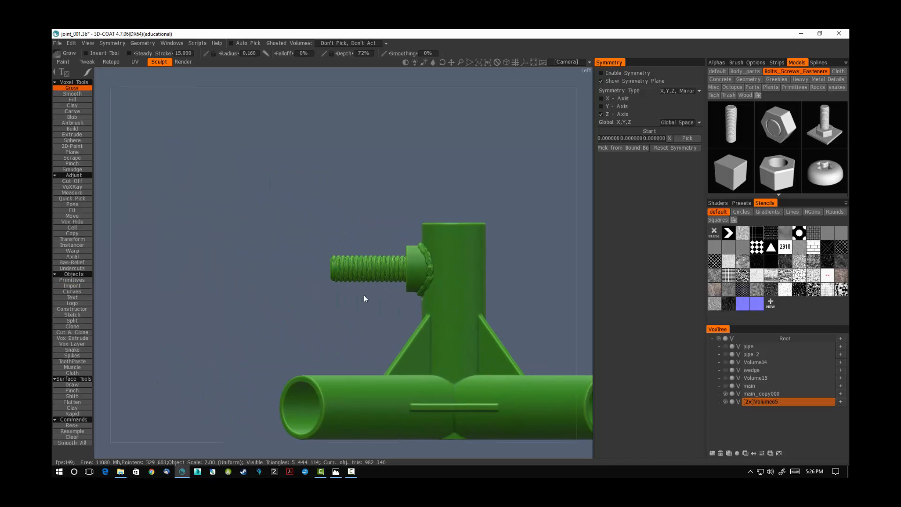
scroll(364, 295, up, 5)
click(75, 111)
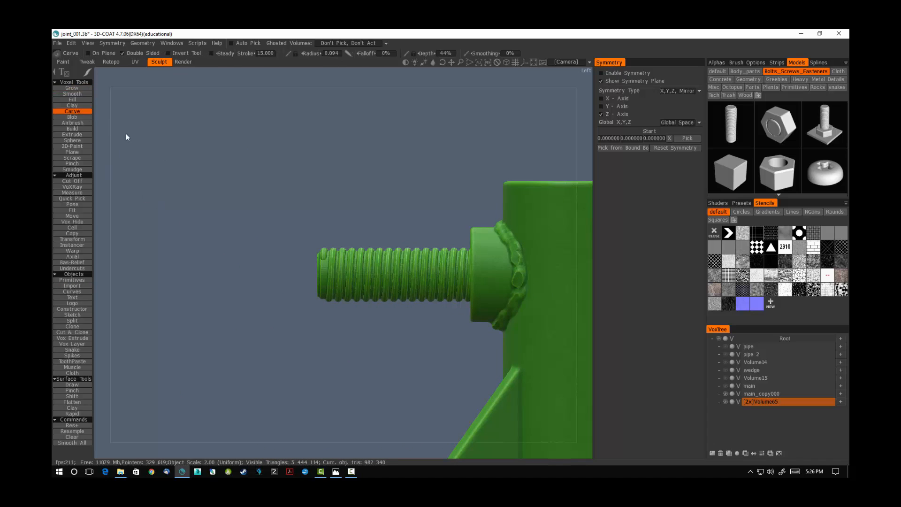
mouse_move(89, 73)
click(234, 74)
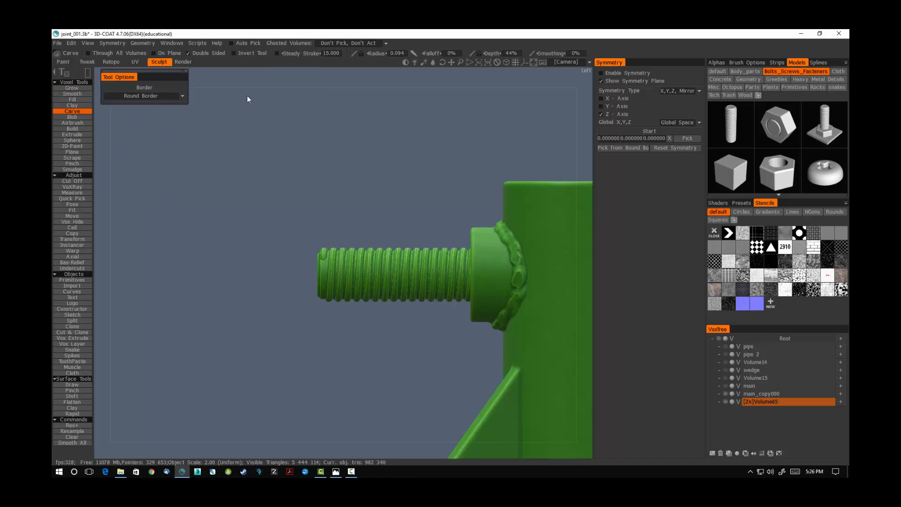
drag(267, 179, 396, 334)
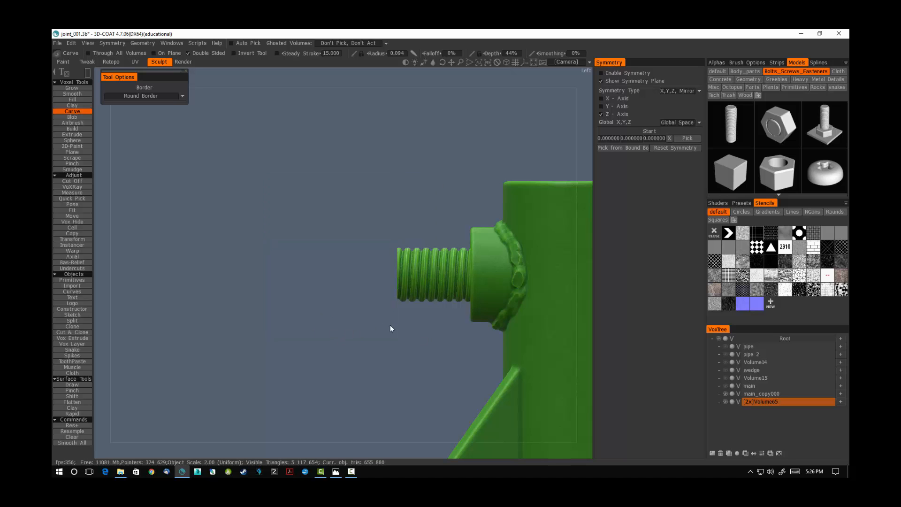
- Toggle the visibility of the rod layer and main_copy000 to inspect the rod and the boss separately
right_drag(428, 352, 362, 319)
right_drag(526, 310, 623, 366)
click(723, 401)
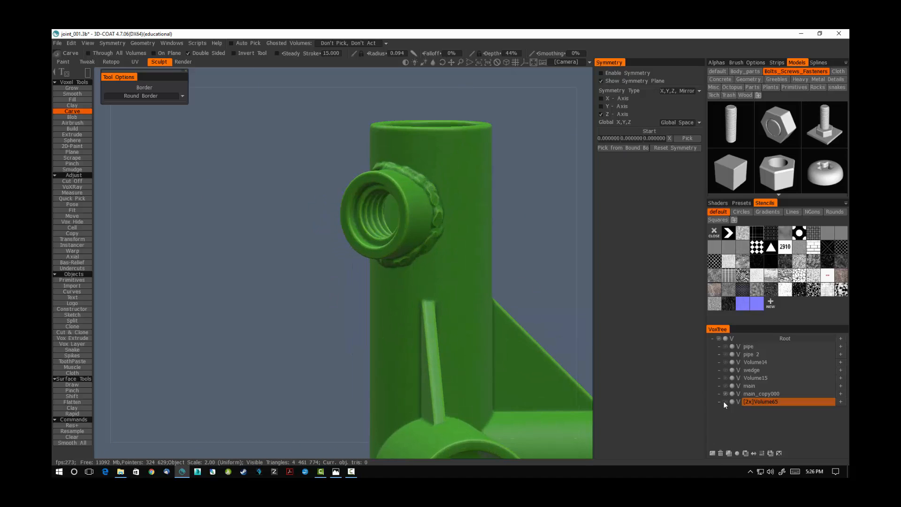
click(722, 401)
click(724, 394)
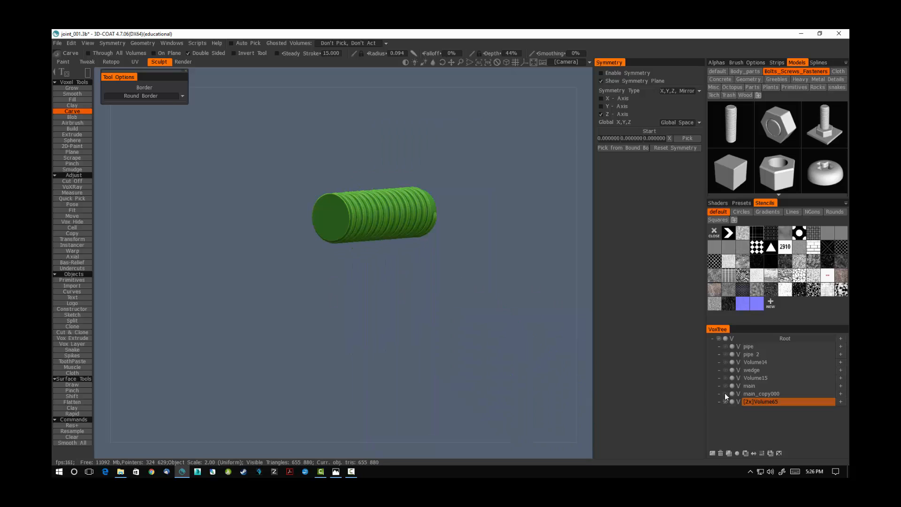
click(726, 393)
click(724, 401)
click(726, 402)
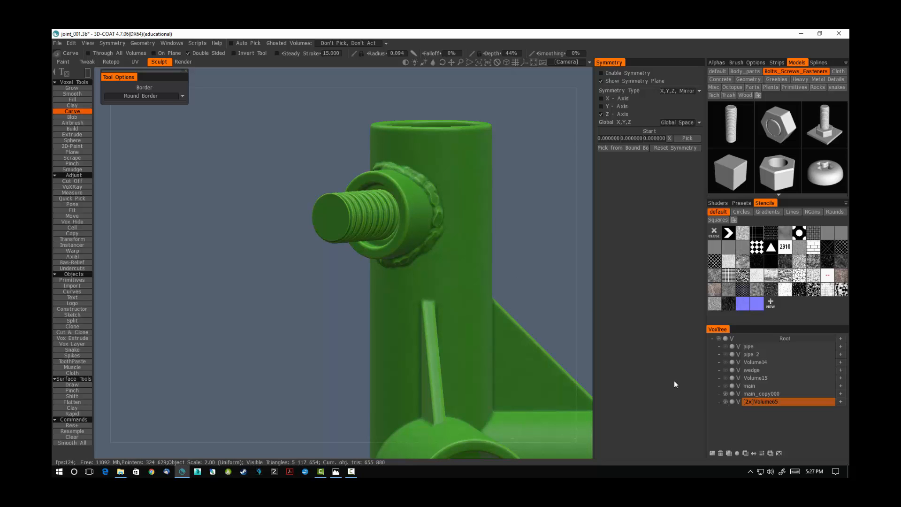
- Import the hex nut model, enlarge it, slide it out along the rod to a Z position of 2.5892 and merge it
right_drag(551, 290, 523, 291)
drag(522, 291, 470, 306)
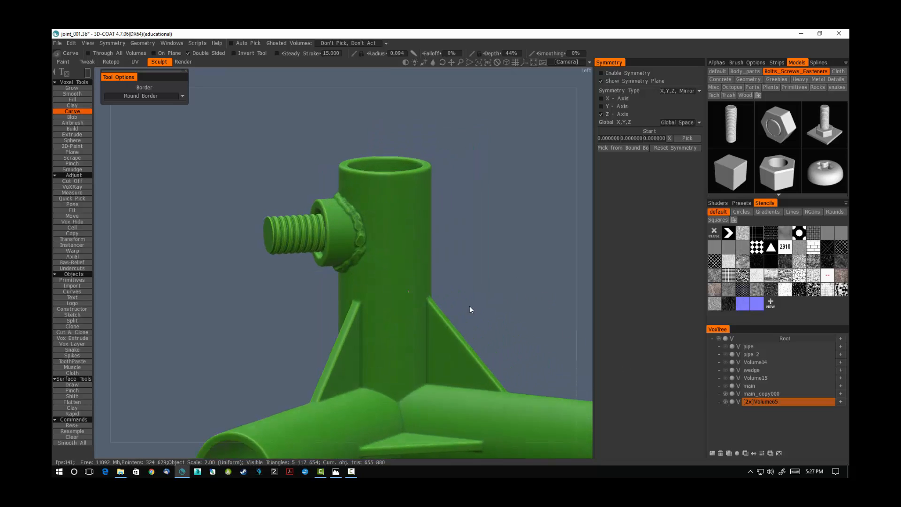
middle_drag(286, 307, 334, 312)
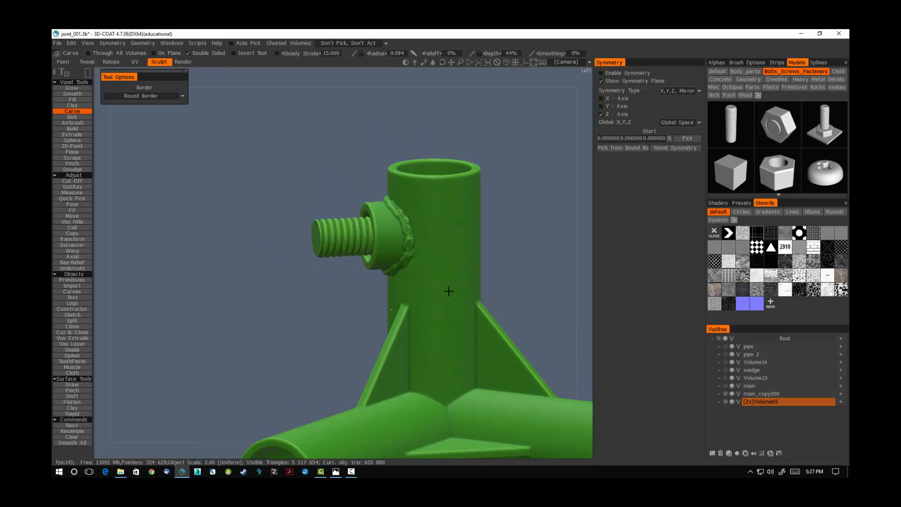
click(783, 179)
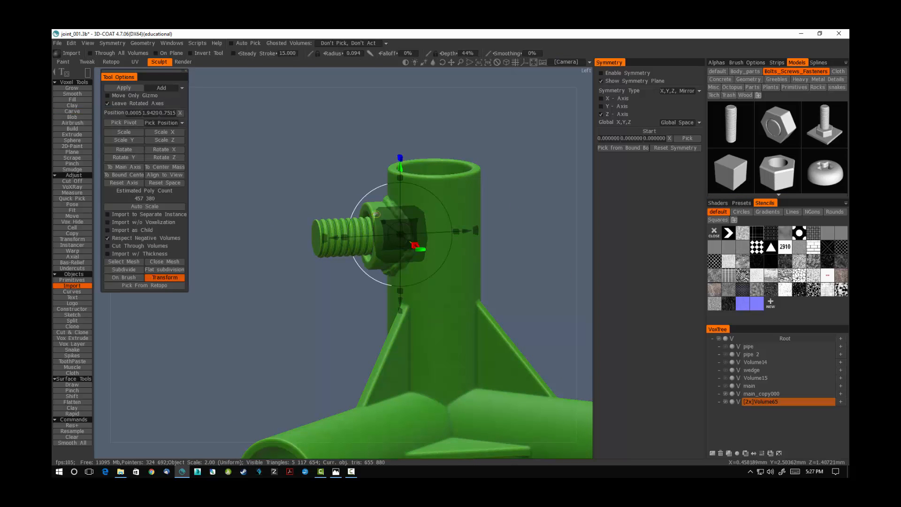
drag(464, 231, 384, 234)
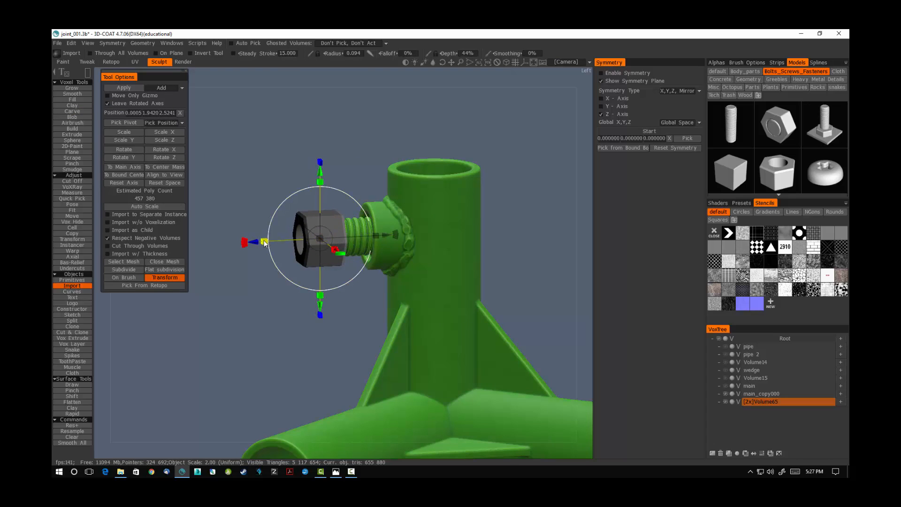
drag(265, 242, 383, 236)
alt+drag(462, 257, 411, 216)
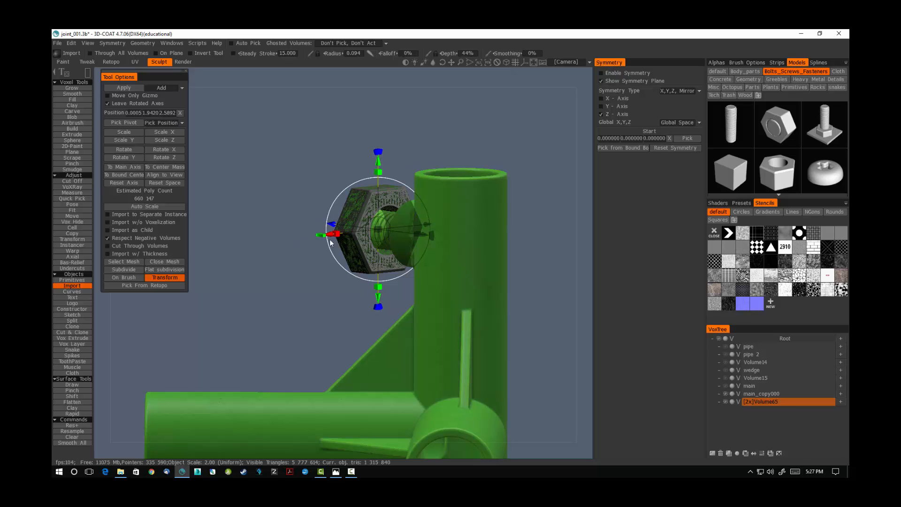
- Scale the nut model down and merge a smaller copy farther out on the rod at a Z position of 2.8029
drag(377, 229, 357, 234)
drag(270, 249, 391, 247)
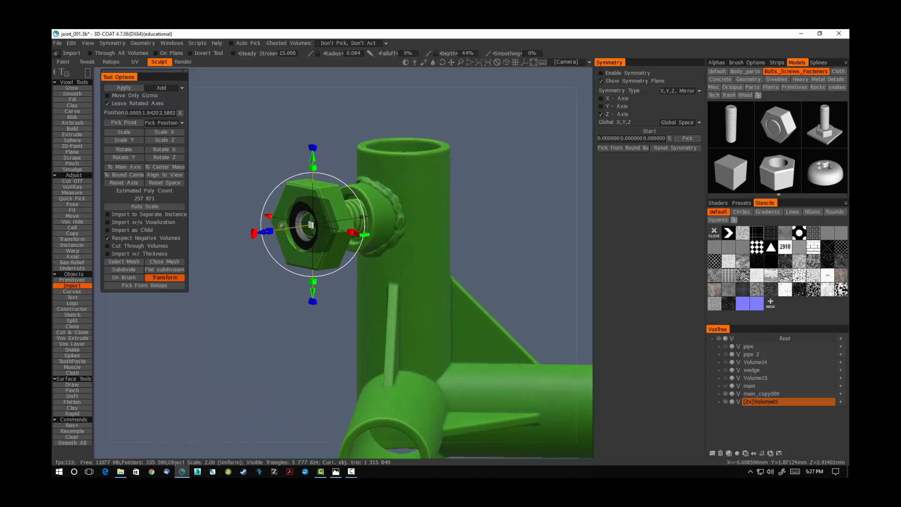
drag(264, 232, 257, 233)
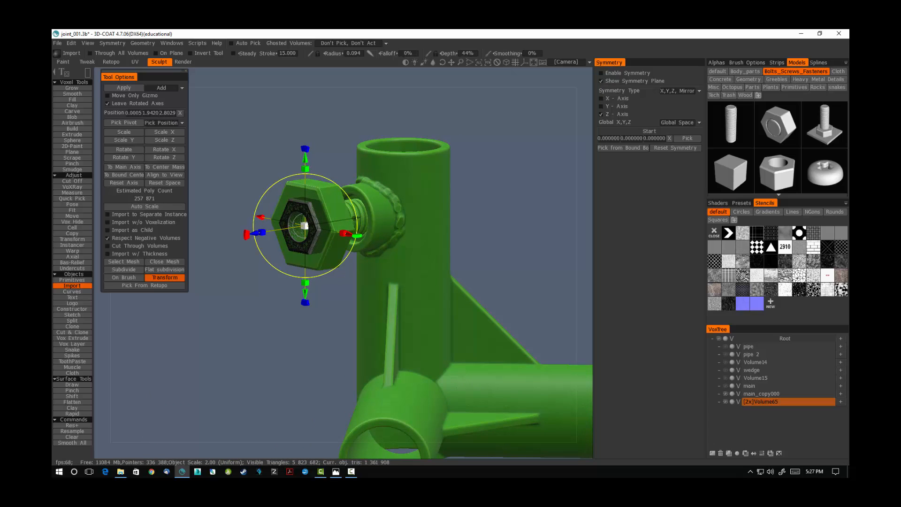
- Import the rounded screw head model, shrink it and merge it onto the rod's outer end at a Z position of 2.9980
click(823, 177)
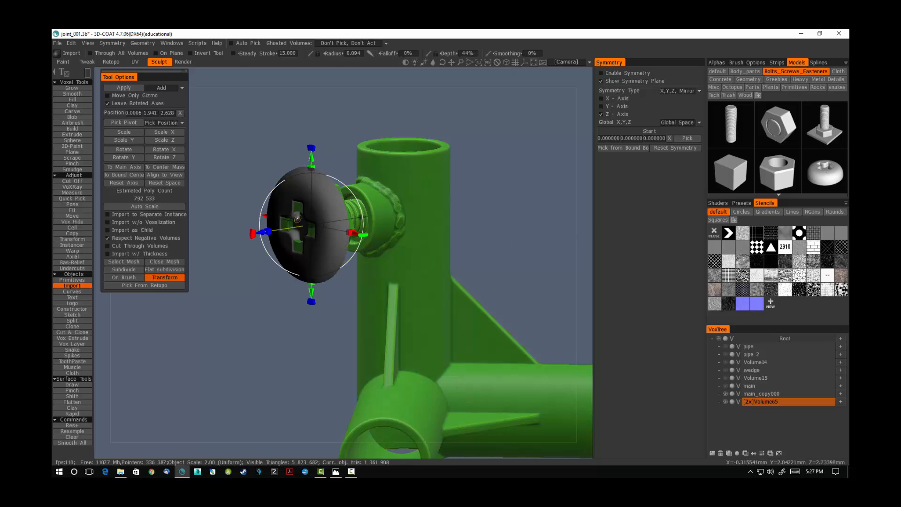
drag(312, 225, 248, 237)
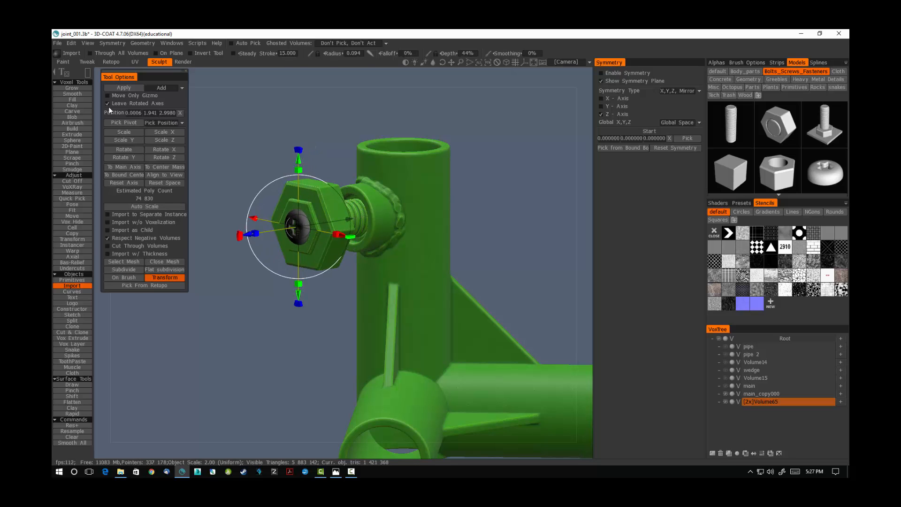
click(72, 88)
drag(304, 309, 247, 298)
right_drag(247, 299, 211, 301)
drag(345, 286, 269, 313)
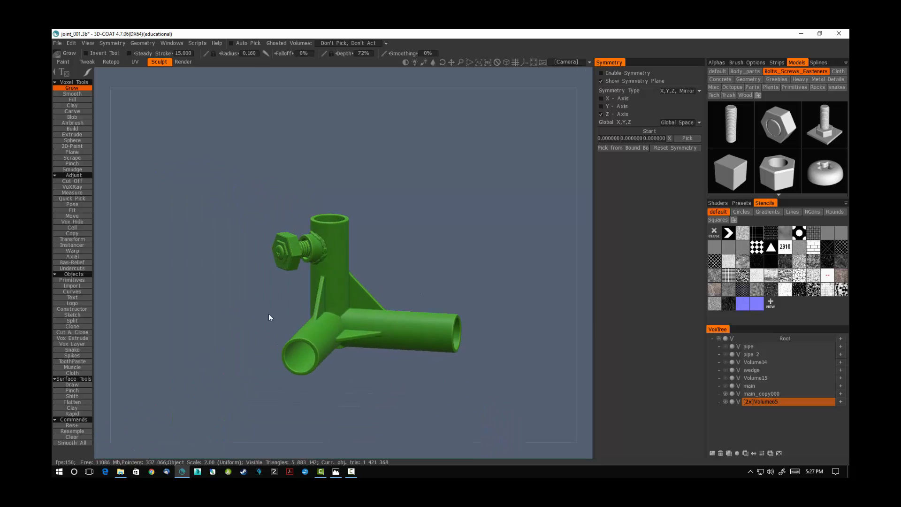
- Show the environment backdrop and apply the dark metal shader to all visible volumes
right_drag(268, 313, 690, 267)
click(505, 63)
drag(516, 259, 563, 231)
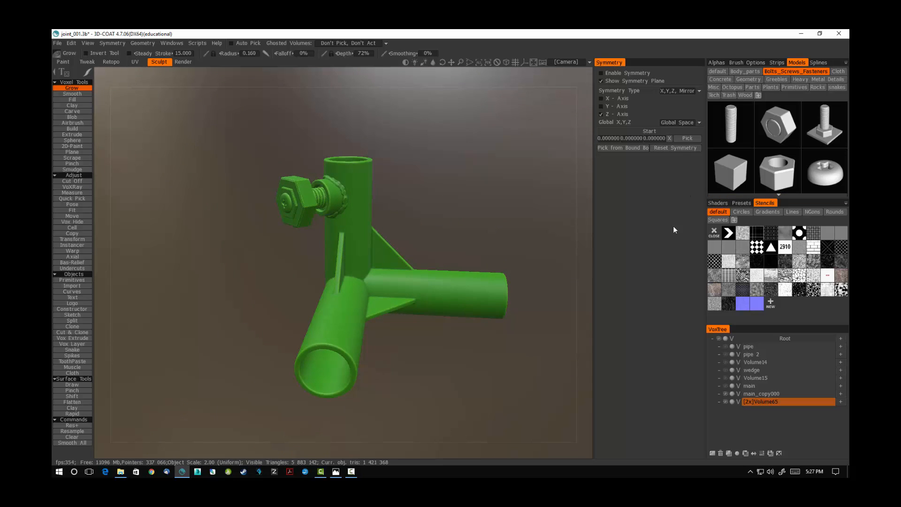
click(716, 203)
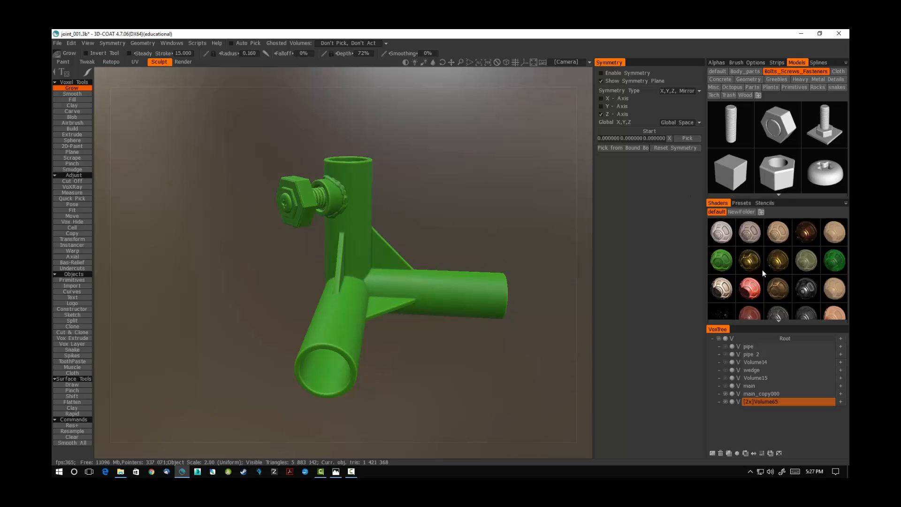
click(801, 295)
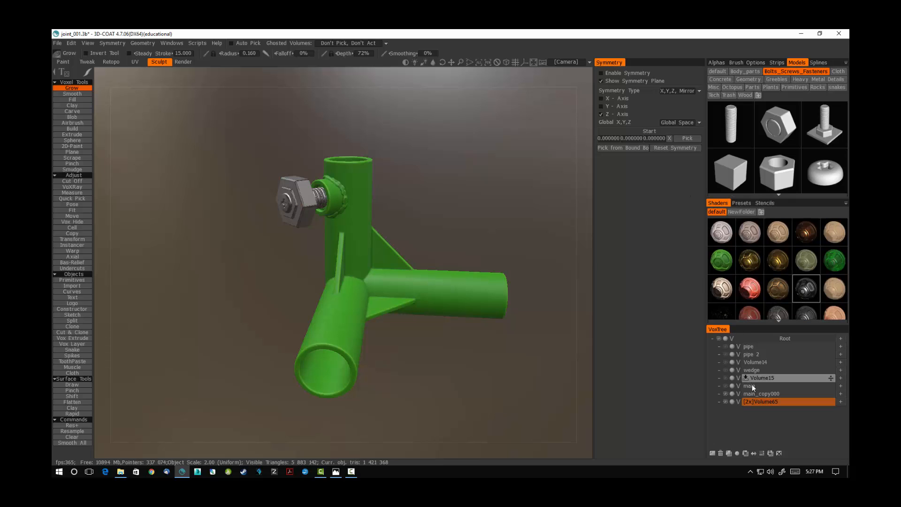
right_click(806, 292)
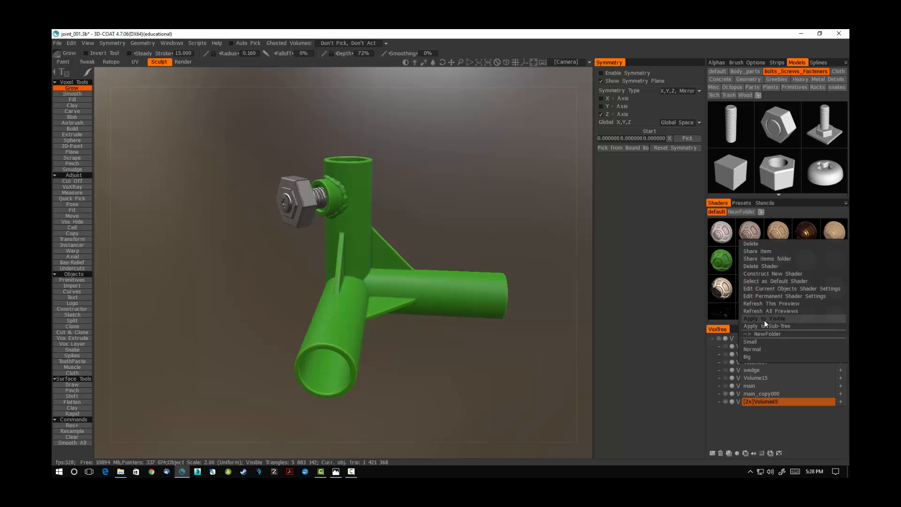
click(762, 319)
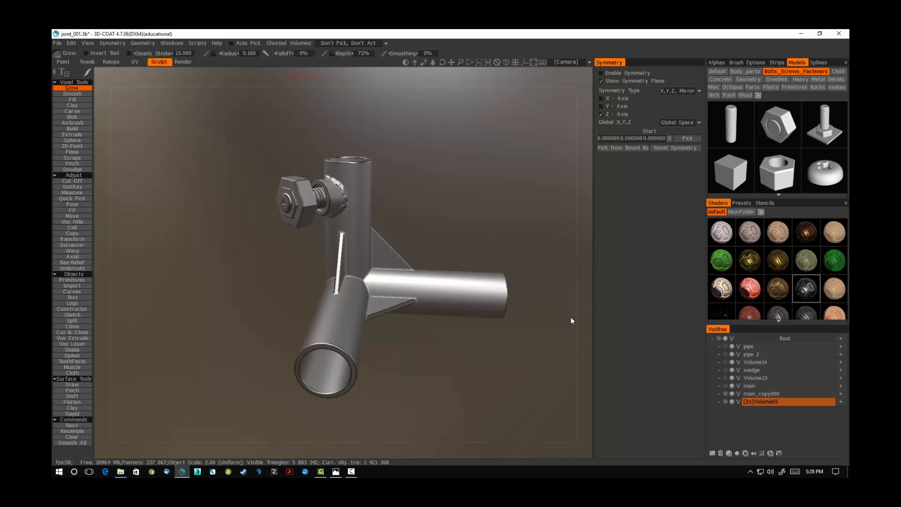
- Switch to the Render room, enable realtime rendering and set the DOF degree to 0.025
click(183, 62)
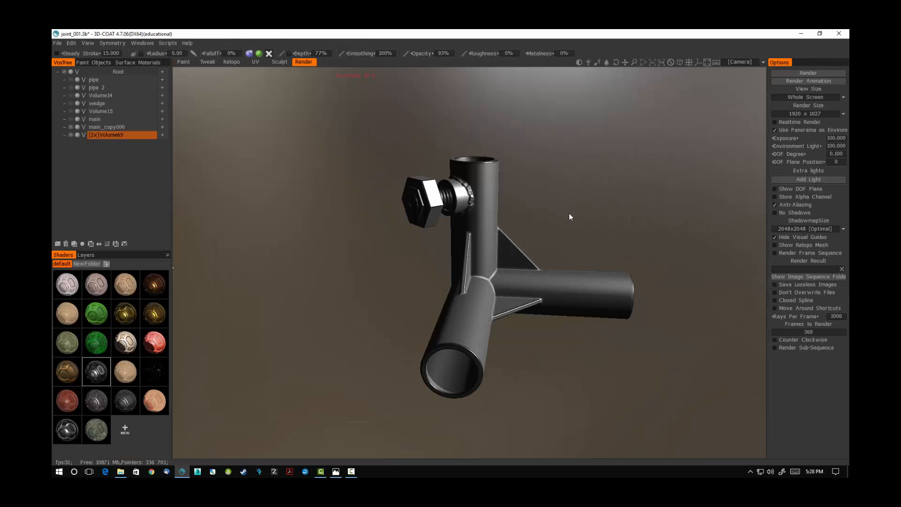
mouse_move(571, 216)
mouse_down()
mouse_move(607, 219)
mouse_move(597, 205)
mouse_move(582, 210)
mouse_up()
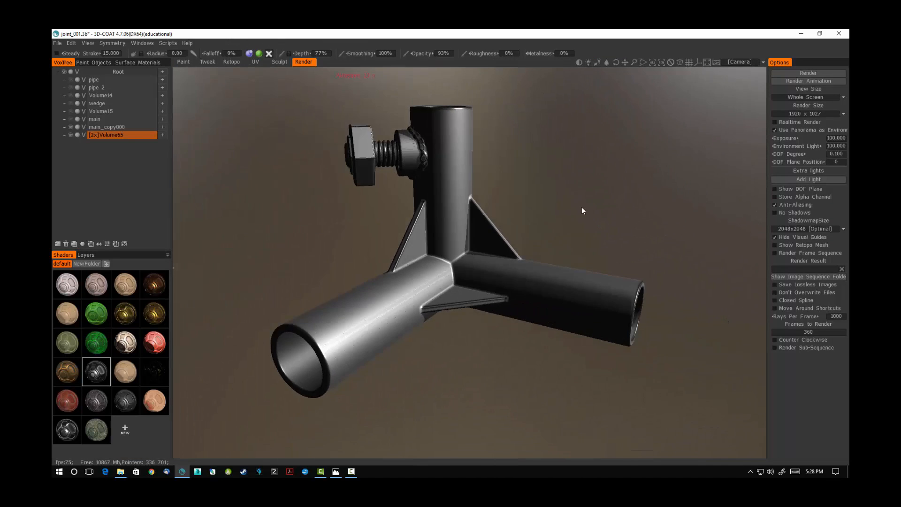
click(775, 122)
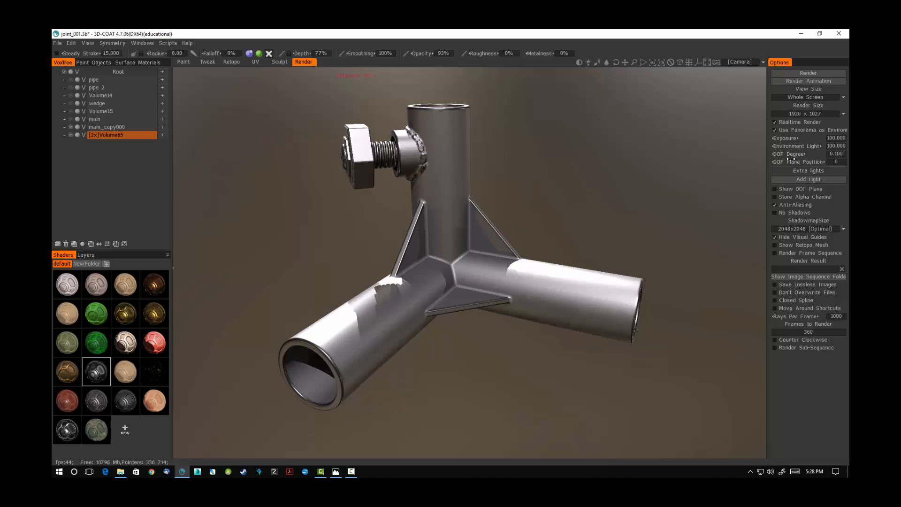
drag(792, 157, 737, 160)
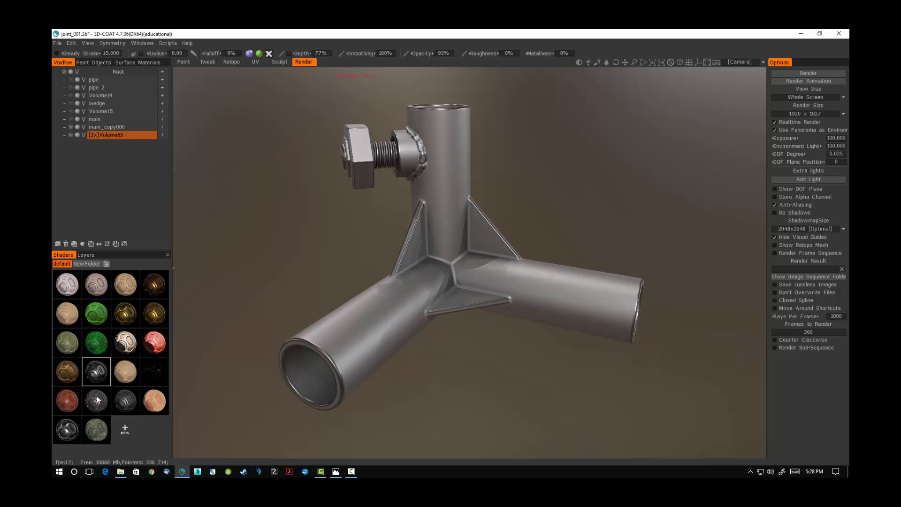
- Apply the worn bronze shader to all visible volumes and save the scene
right_click(72, 370)
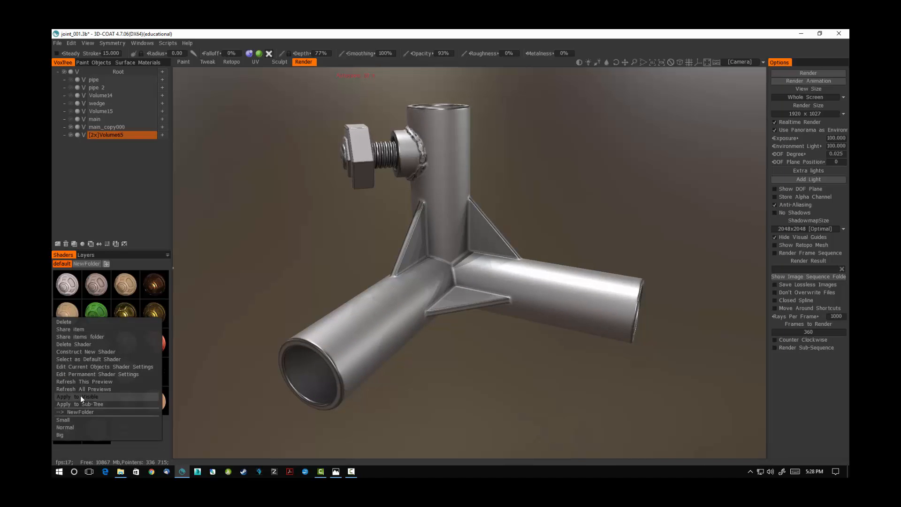
click(81, 396)
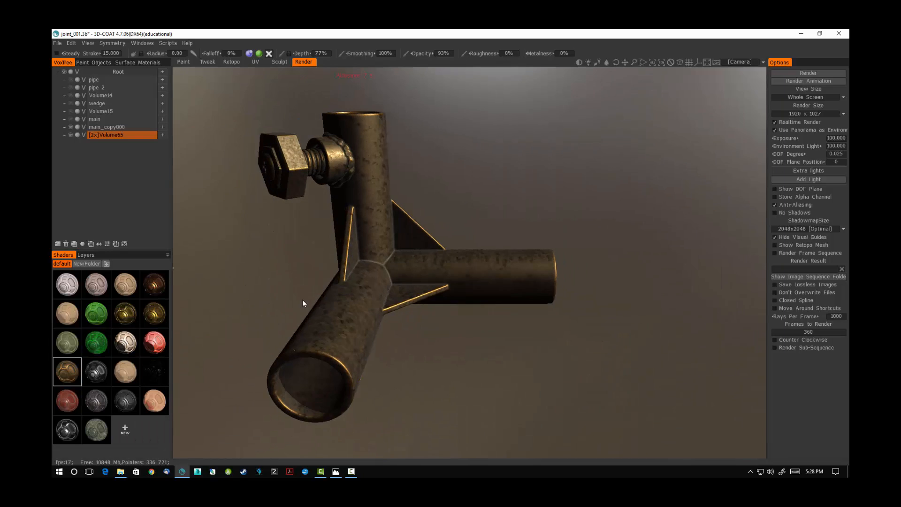
drag(302, 300, 294, 297)
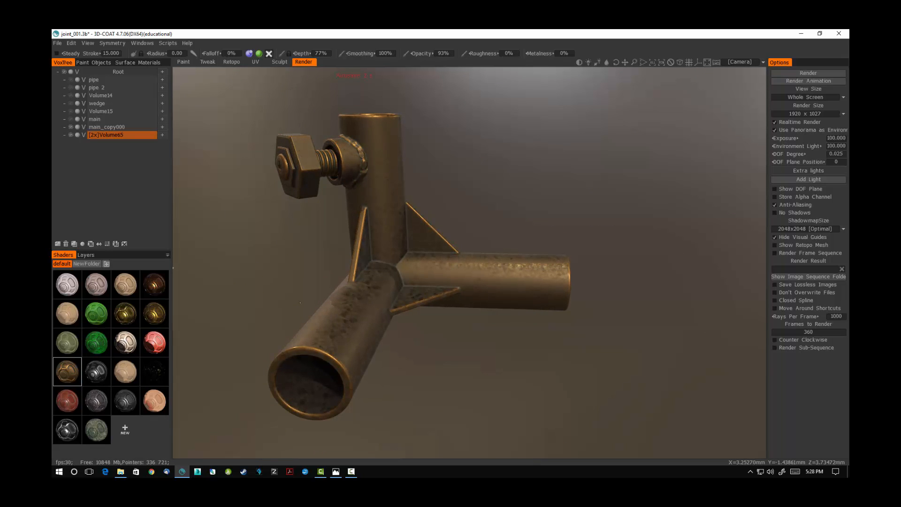
alt+drag(457, 236, 492, 233)
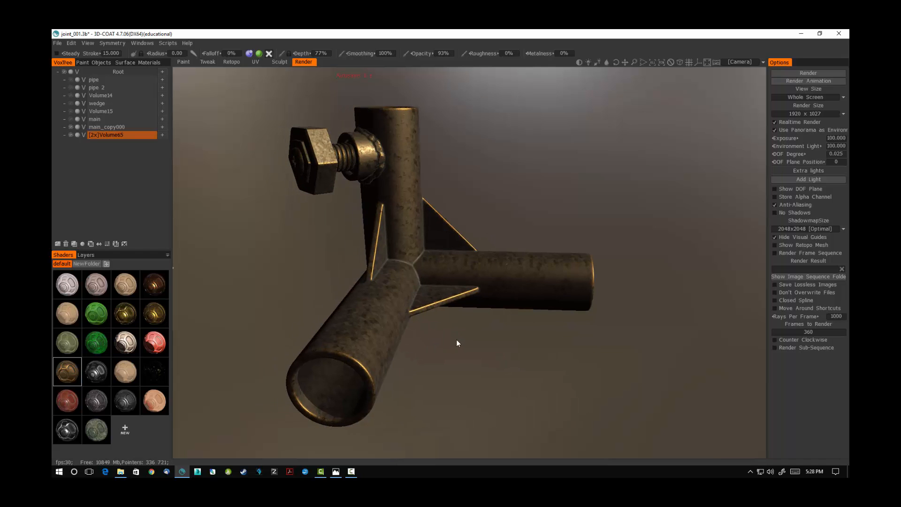
key(ctrl+s)
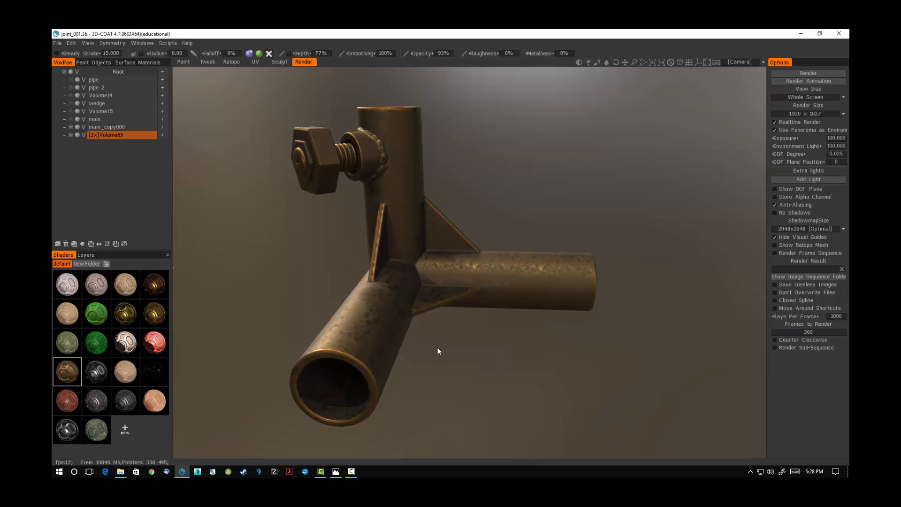
alt+drag(438, 349, 543, 370)
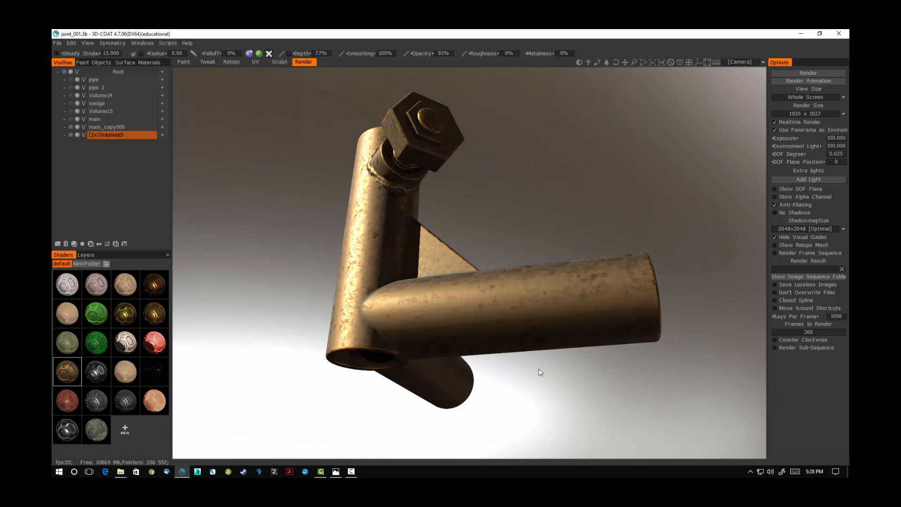
alt+drag(527, 374, 484, 370)
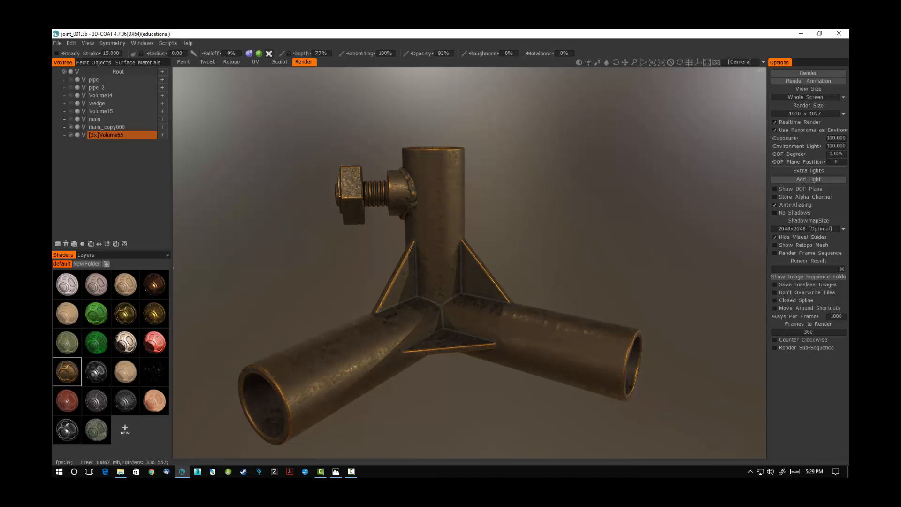
alt+drag(601, 260, 458, 378)
alt+middle_drag(458, 375, 481, 366)
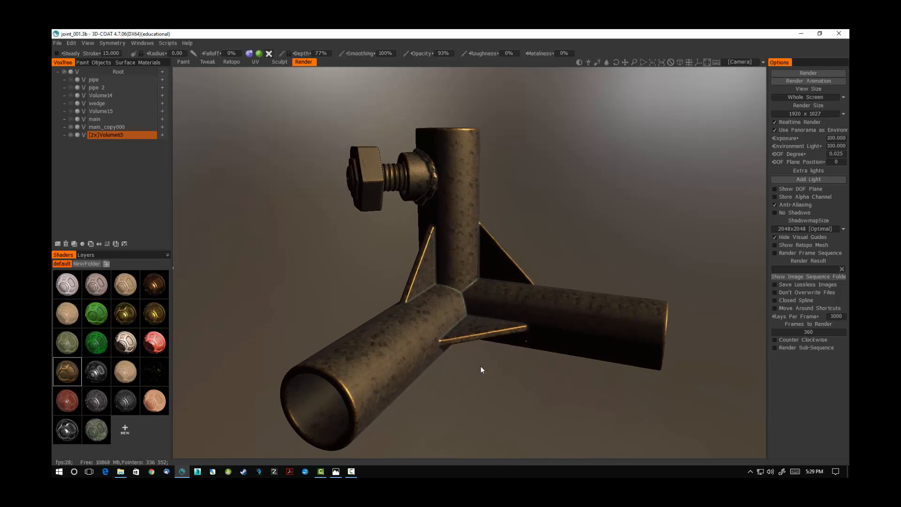
- Back in the Sculpt room, hide the environment backdrop and move the bolt volume out of the boss along its axis to a Z position of 4.038
click(281, 62)
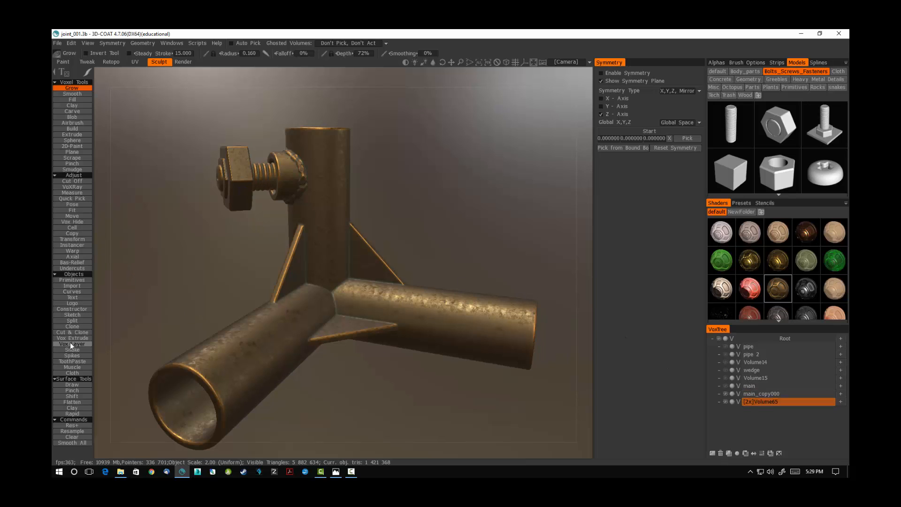
click(75, 240)
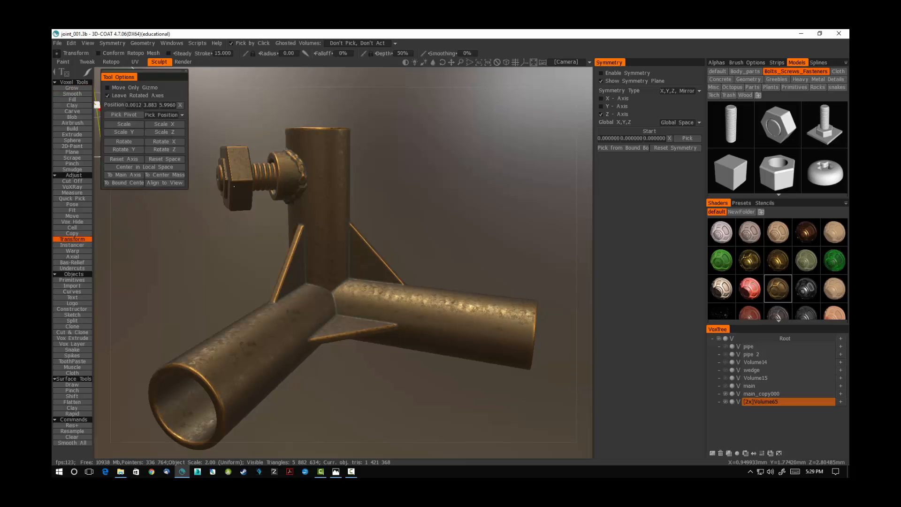
click(506, 63)
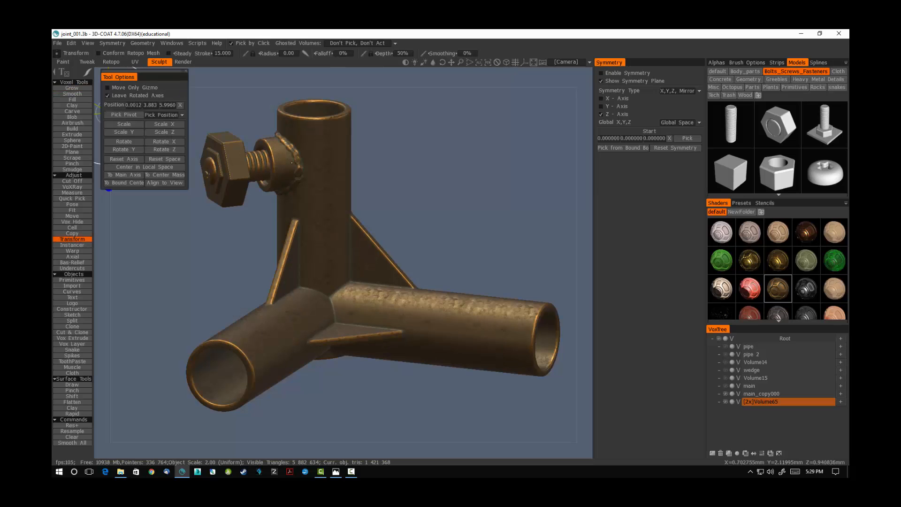
middle_drag(356, 194, 454, 242)
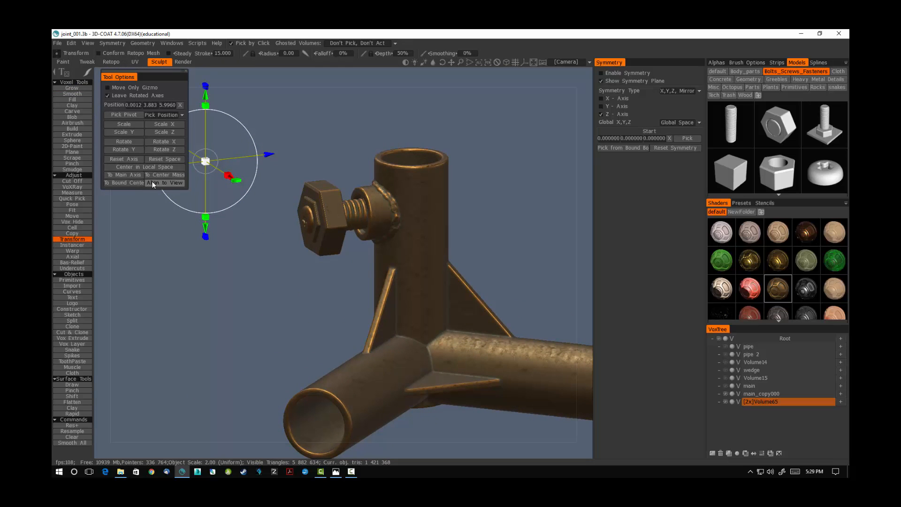
click(122, 182)
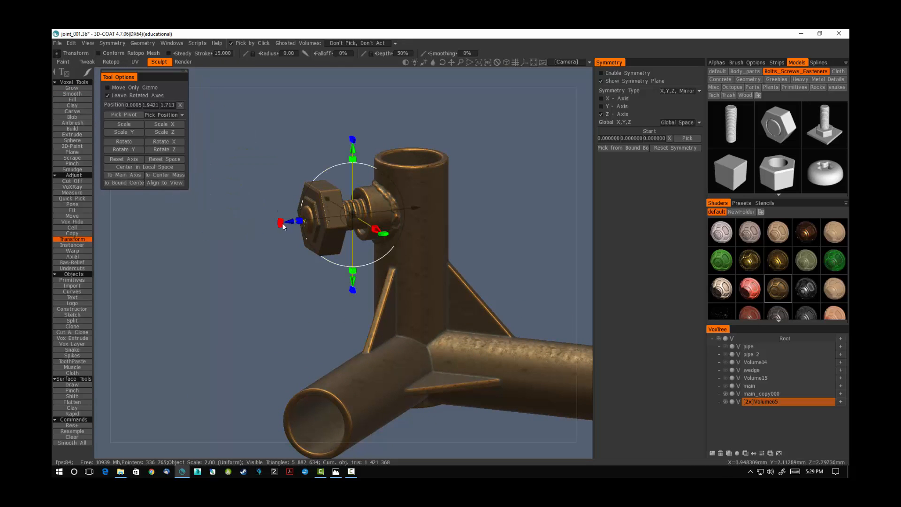
drag(287, 221, 210, 230)
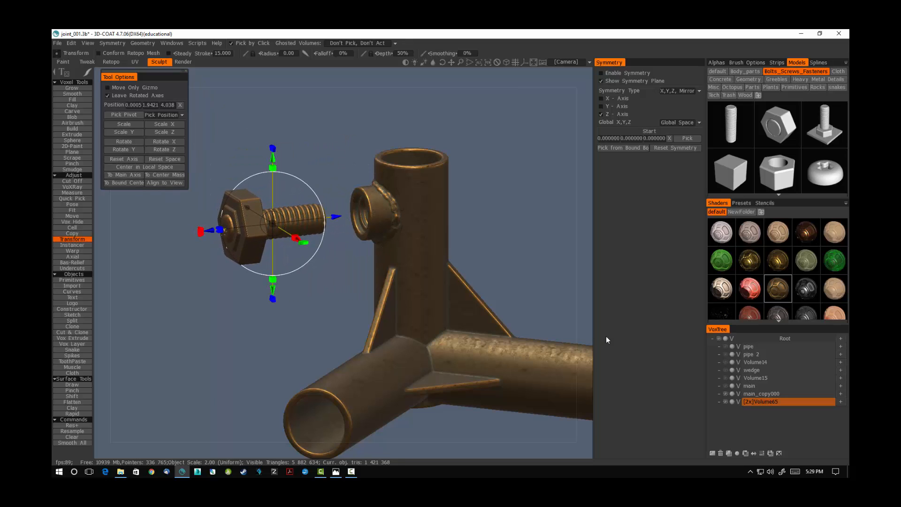
- Merge main_copy000 into the bolt volume Volume65
click(764, 394)
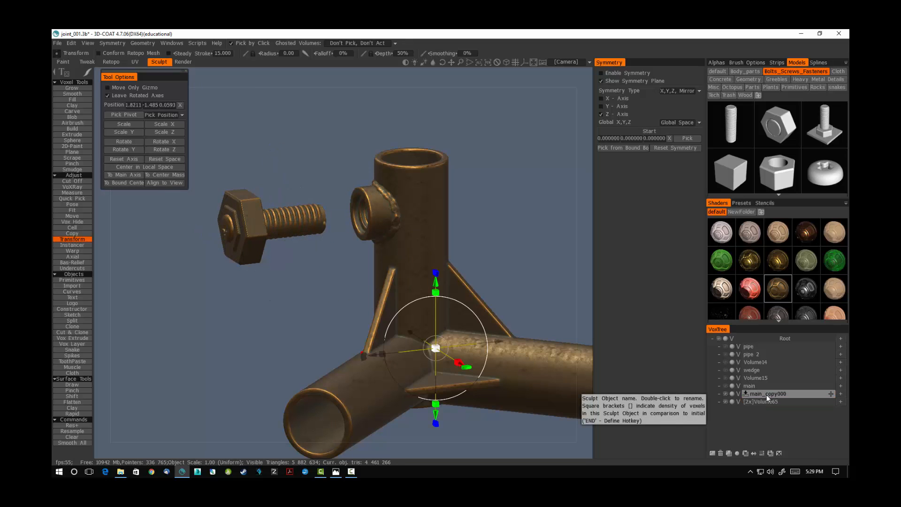
right_click(767, 394)
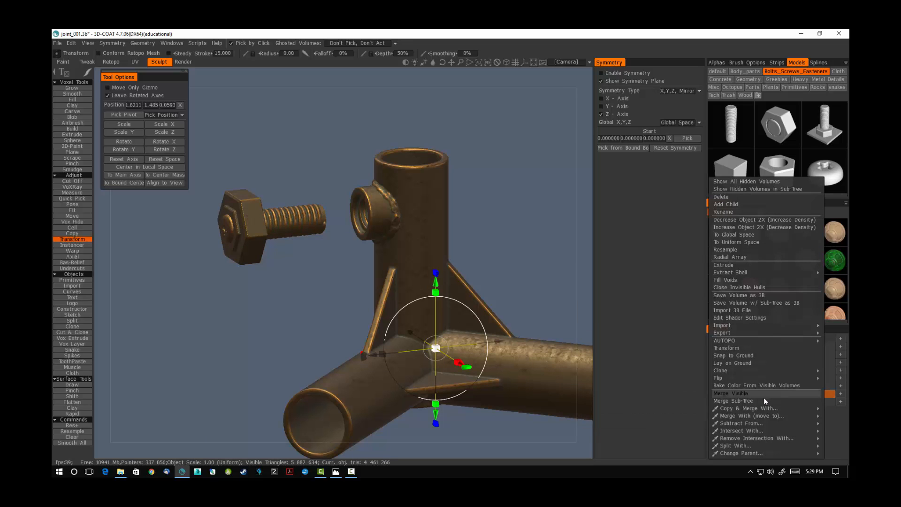
mouse_move(740, 429)
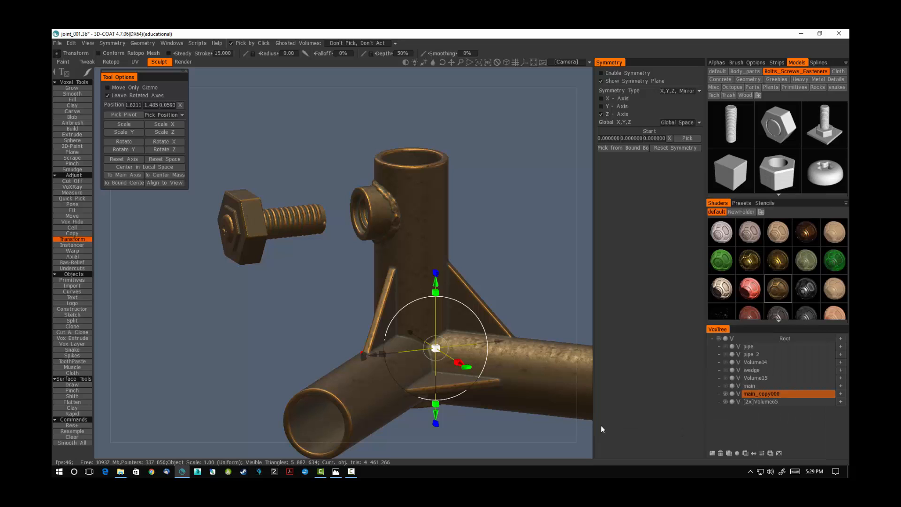
right_click(787, 394)
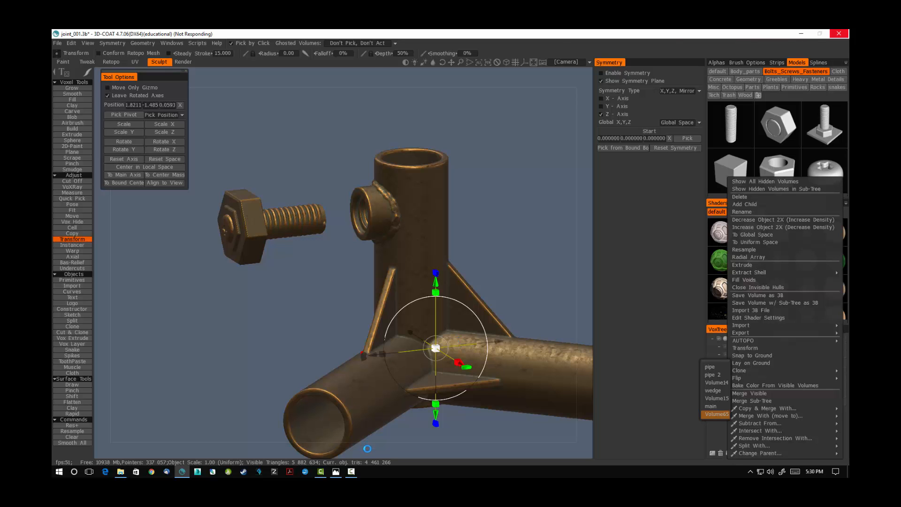
middle_drag(547, 277, 466, 242)
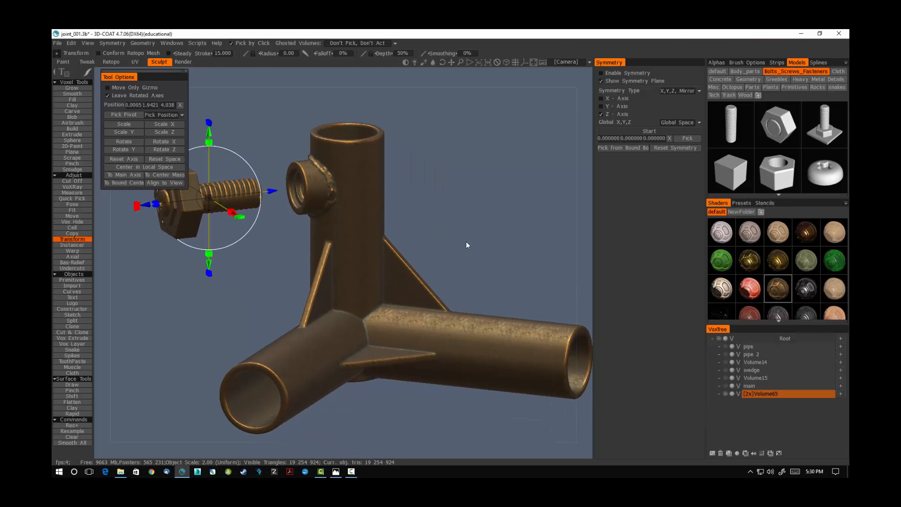
drag(471, 230, 525, 313)
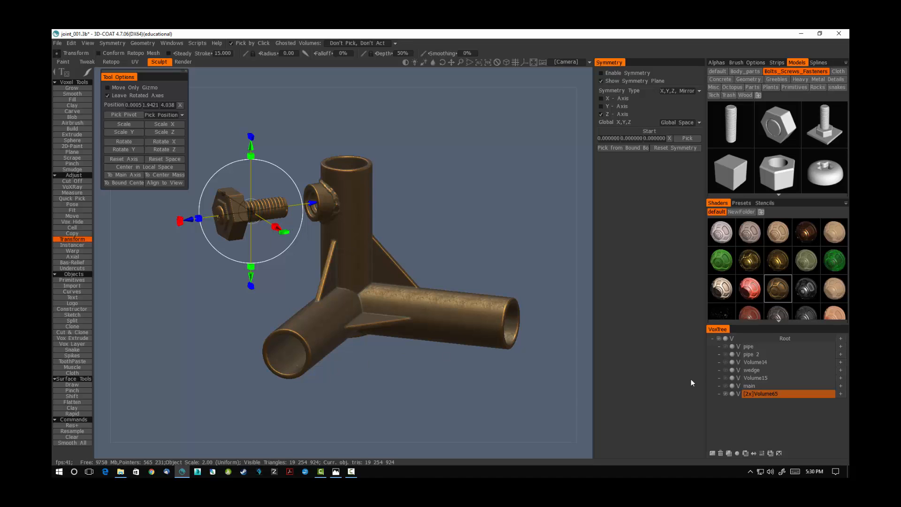
- Export the merged Volume65 object as an OBJ file named lp_for_dec in the Camtasia folder
right_click(775, 393)
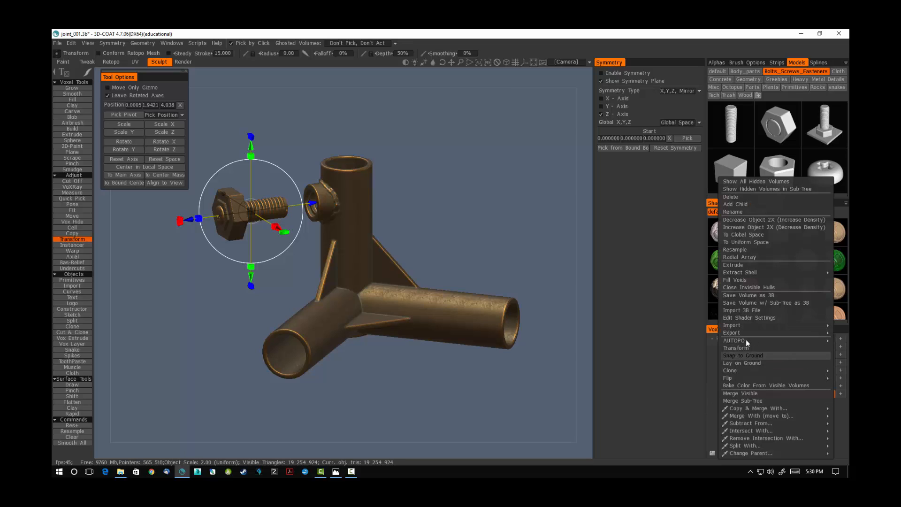
mouse_move(736, 333)
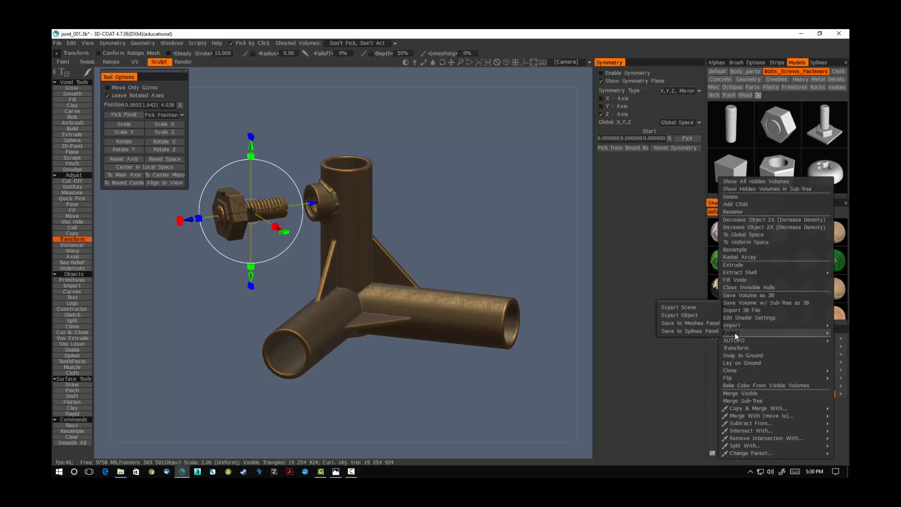
click(682, 315)
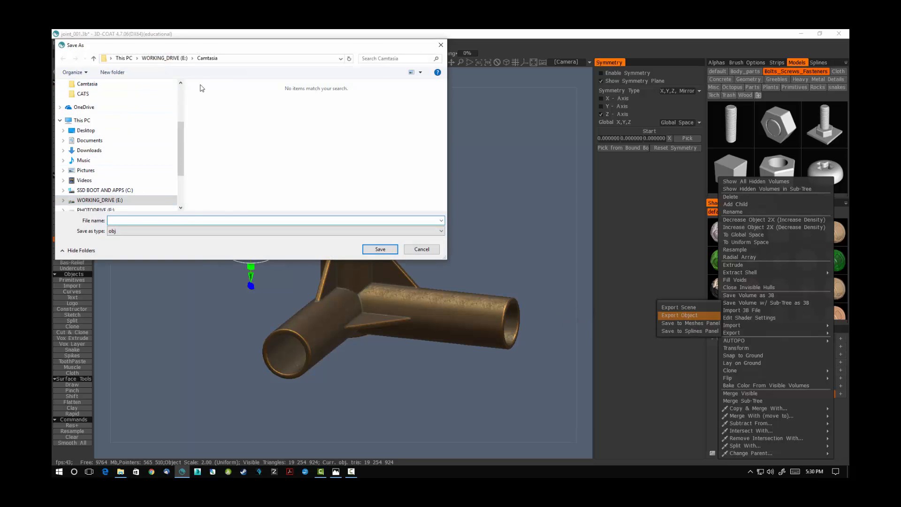
click(125, 220)
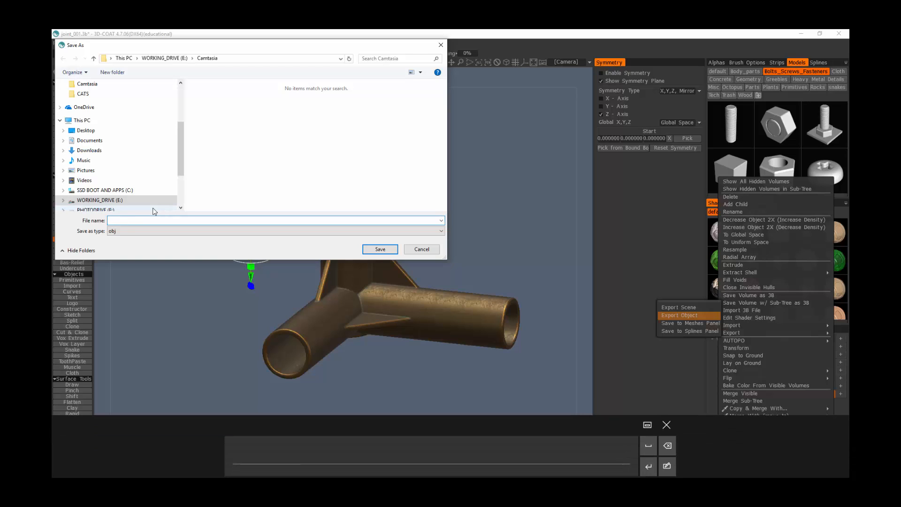
text(lp)
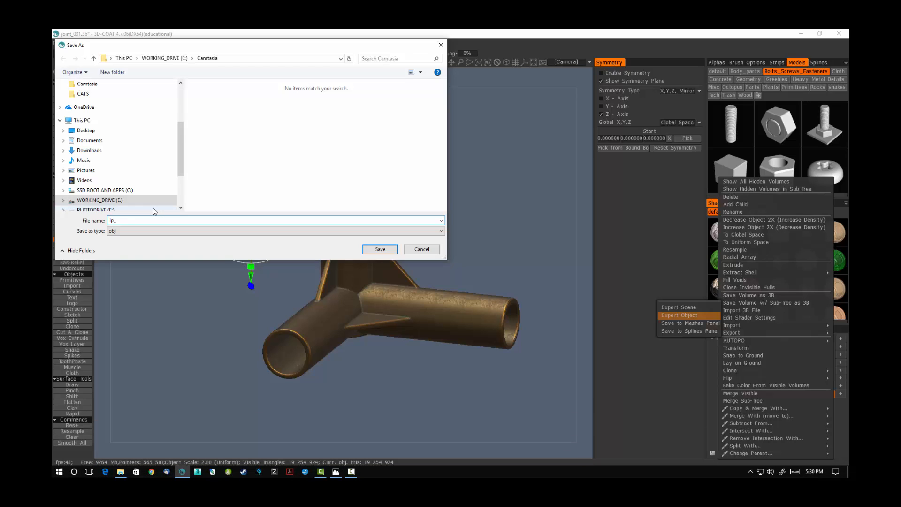
text(_for_dec)
click(375, 249)
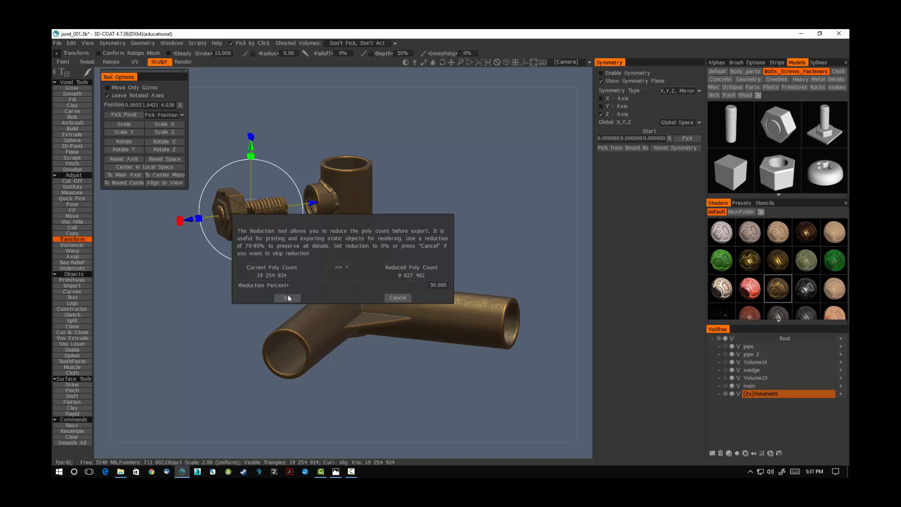
- Set the export's poly reduction percent to 70 and start the reduction
click(437, 285)
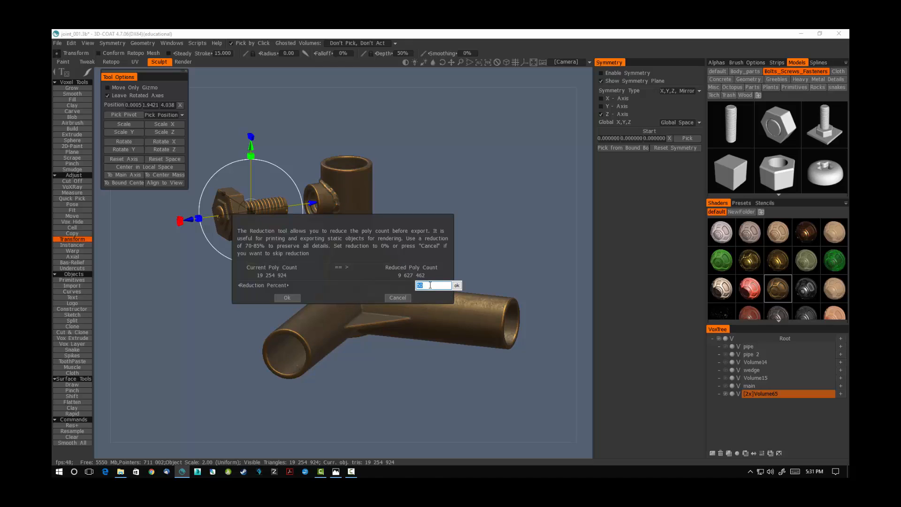
text(70)
click(457, 285)
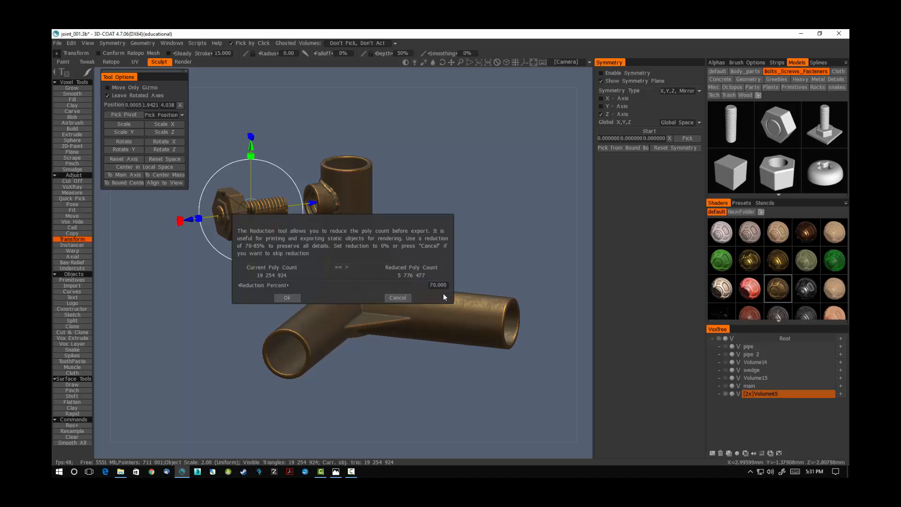
click(286, 298)
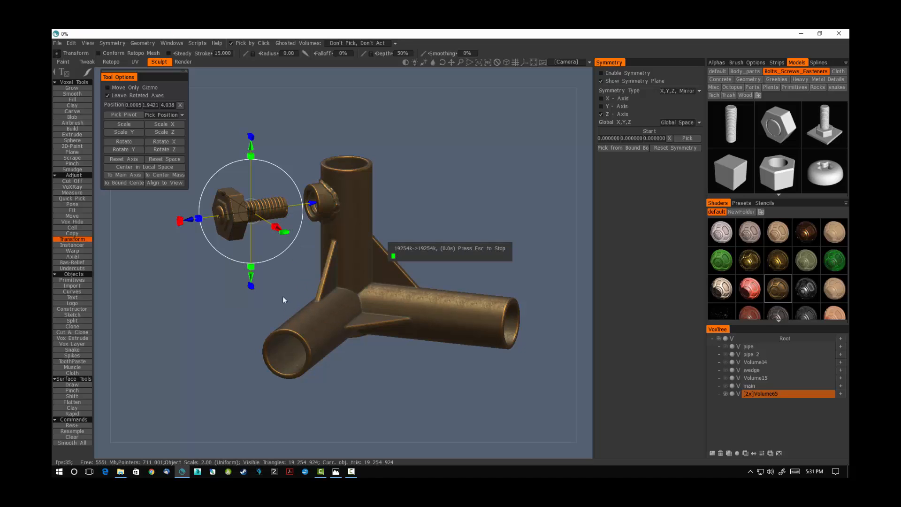